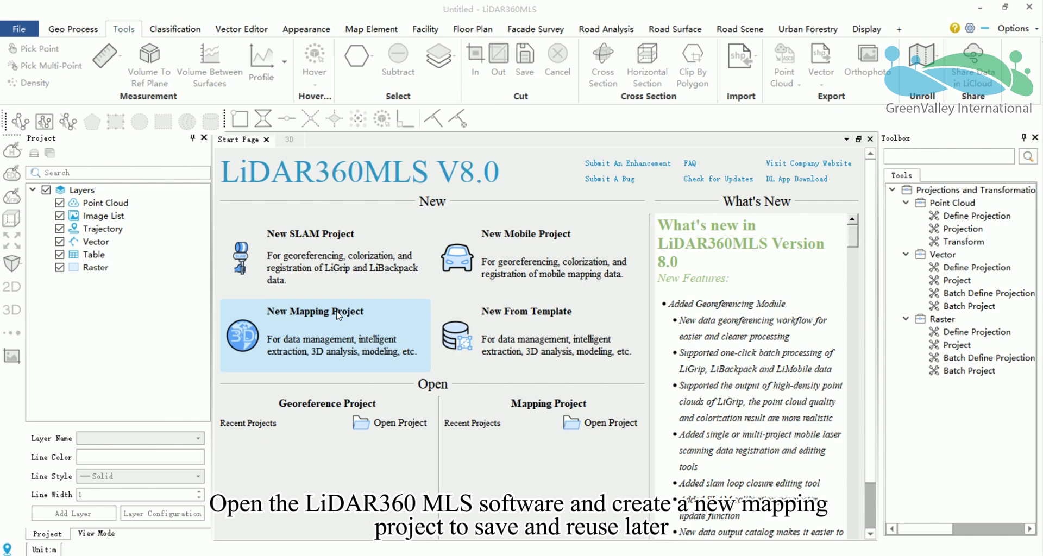
- Start a new mapping project and add the Demo.LiData point cloud to it
{"action": "left_click", "coordinate": [339, 316]}
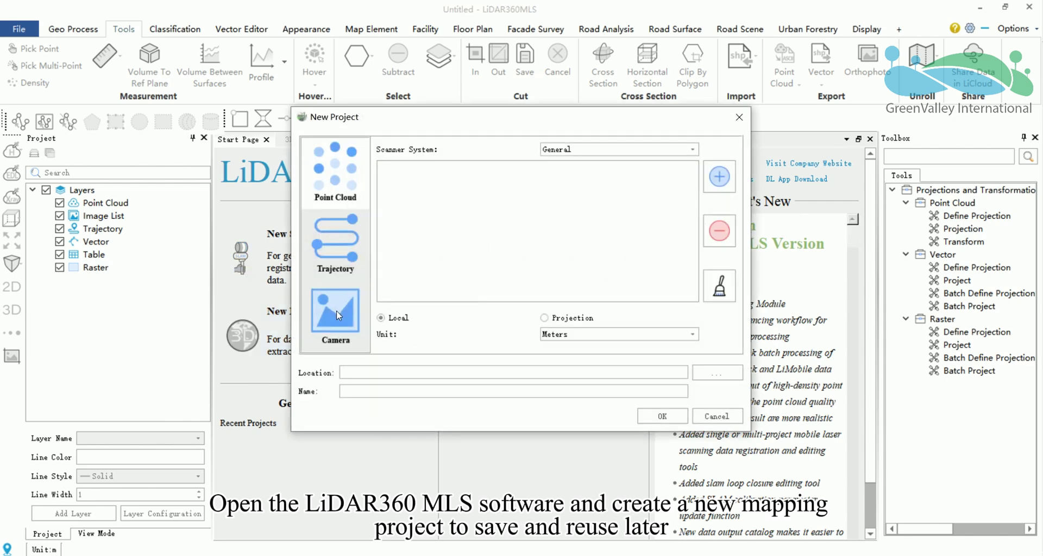
{"action": "left_click", "coordinate": [335, 245]}
{"action": "left_click", "coordinate": [335, 313]}
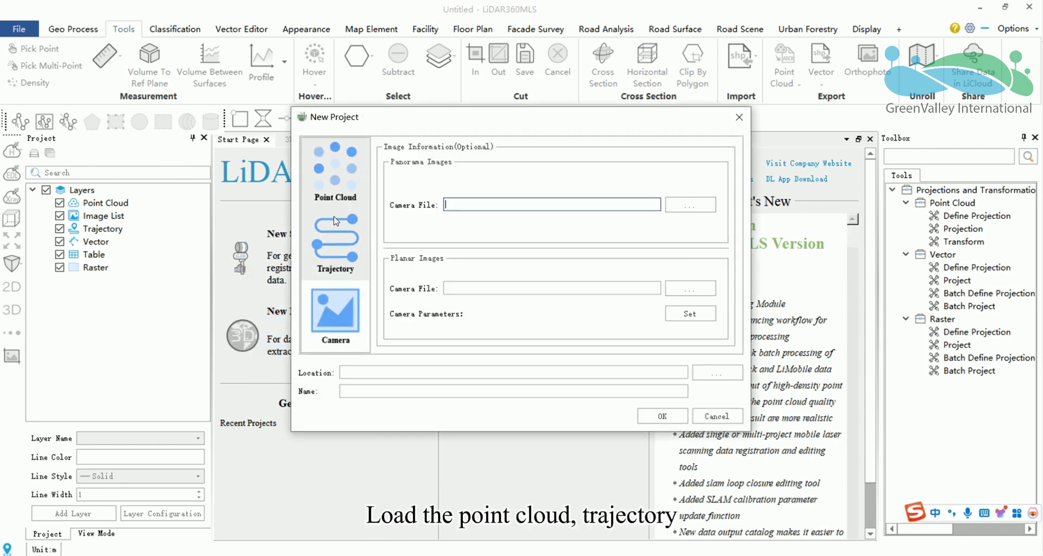
{"action": "left_click", "coordinate": [335, 174]}
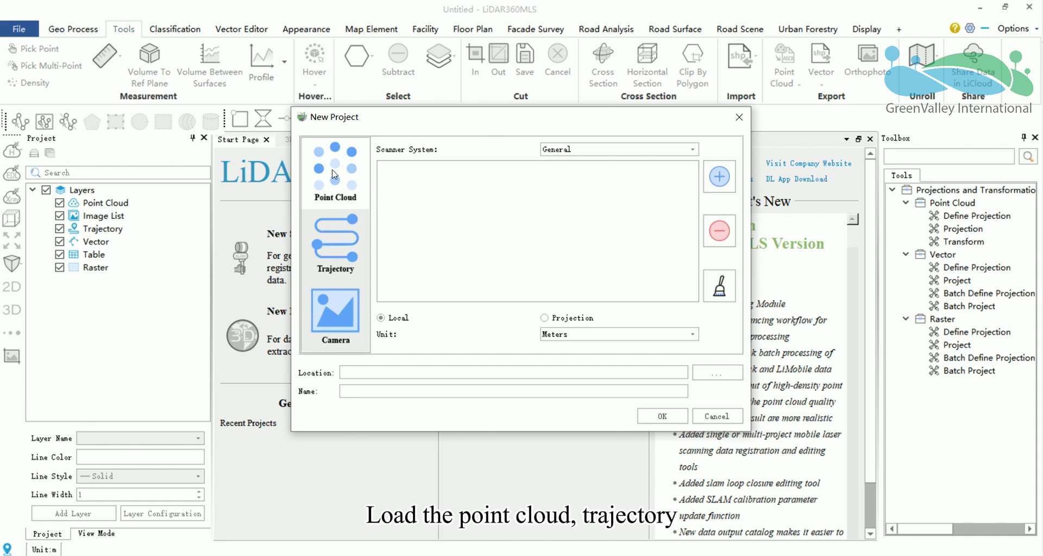
{"action": "left_click", "coordinate": [720, 177]}
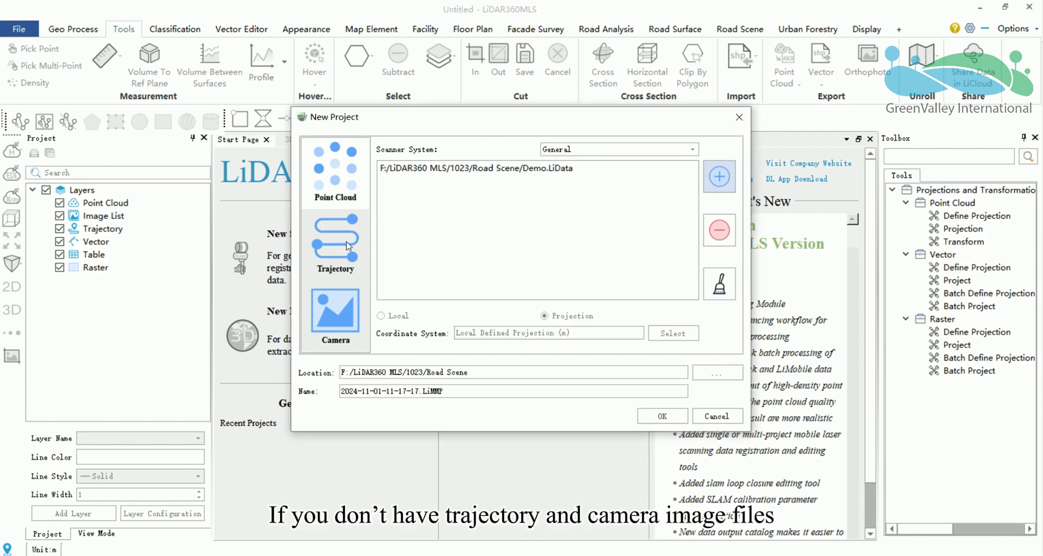
- Load Demo.imglist as the panorama camera file and create the mapping project
{"action": "left_click", "coordinate": [339, 245]}
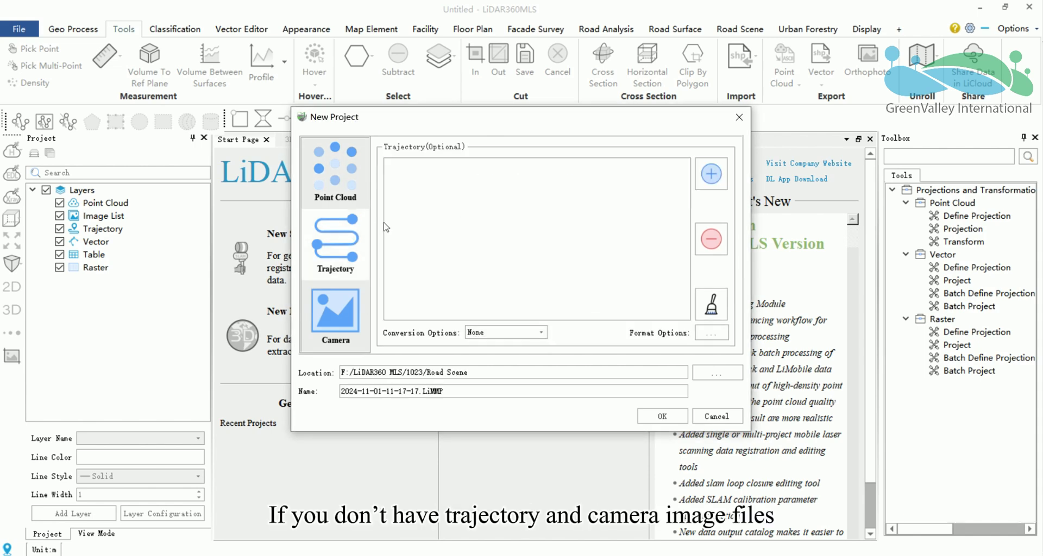
{"action": "left_click", "coordinate": [351, 299]}
{"action": "left_click", "coordinate": [690, 204]}
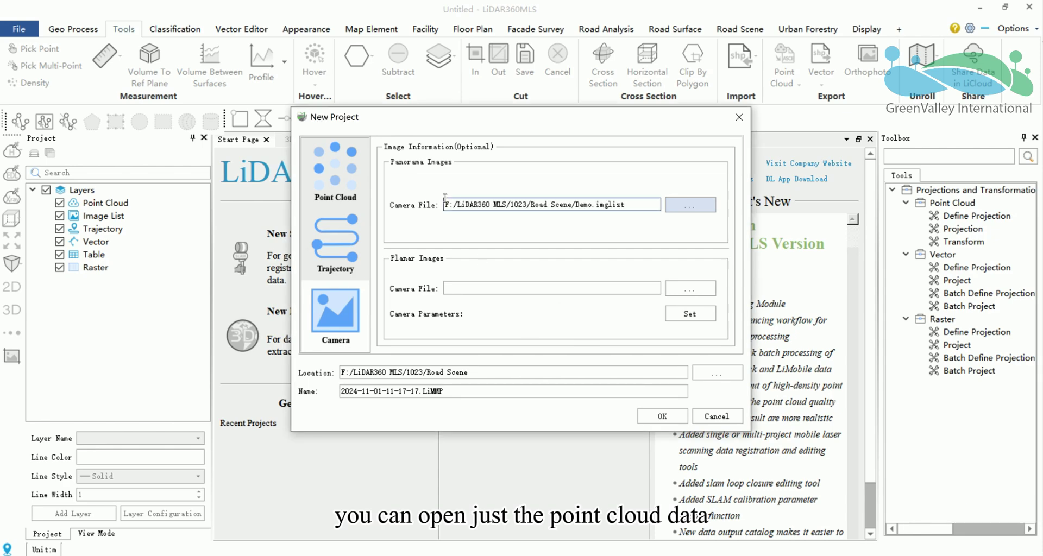
{"action": "left_click", "coordinate": [663, 417]}
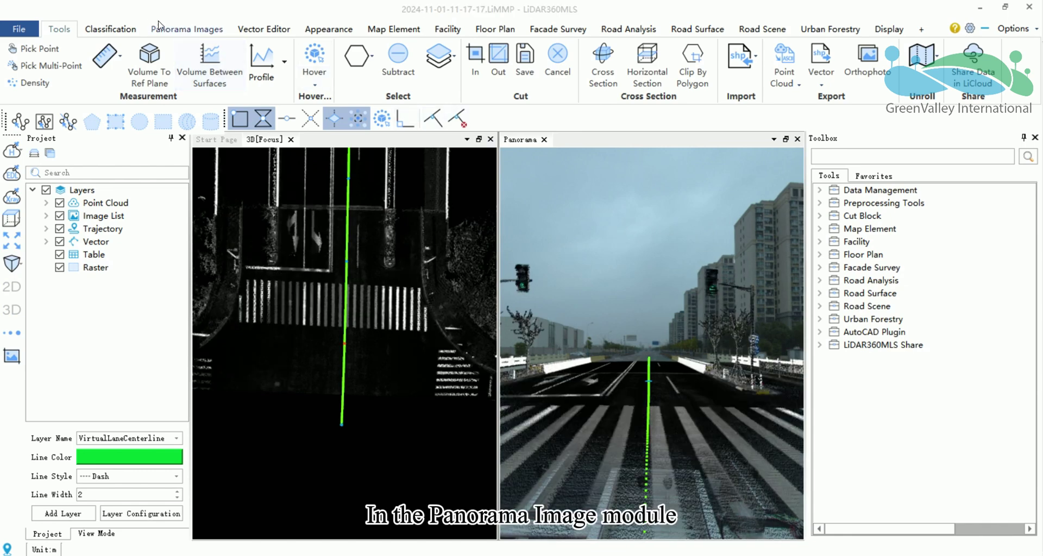
- Advance through the panorama images one frame at a time to frame 5
{"action": "left_click", "coordinate": [188, 30]}
{"action": "left_click", "coordinate": [137, 53]}
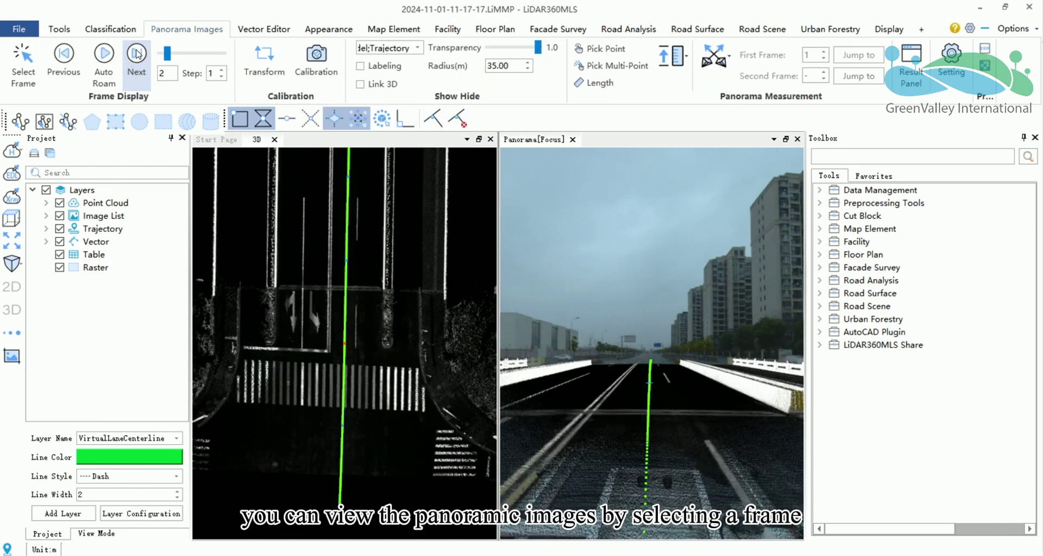
{"action": "left_click", "coordinate": [137, 54]}
{"action": "left_click", "coordinate": [137, 53]}
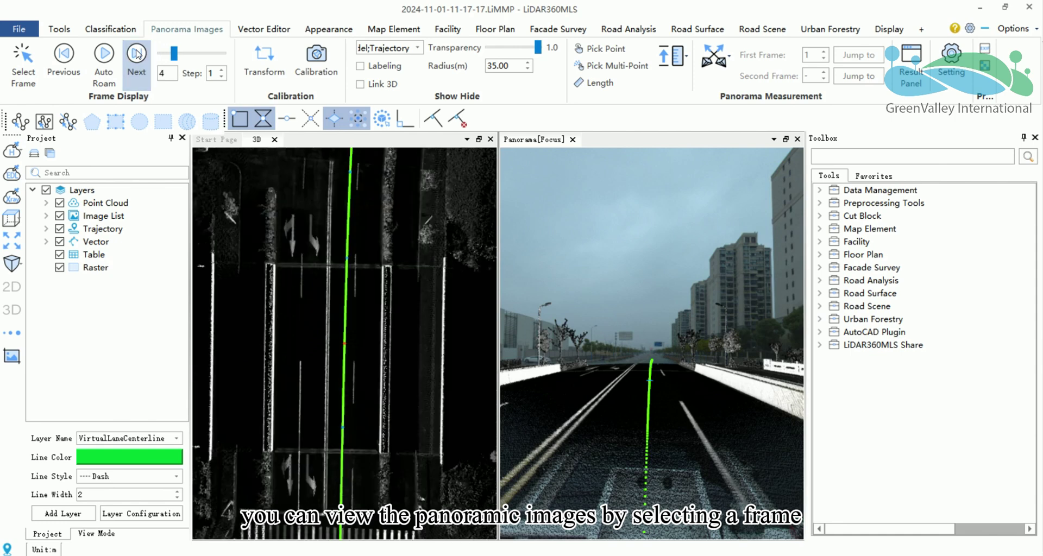
{"action": "left_click", "coordinate": [137, 52]}
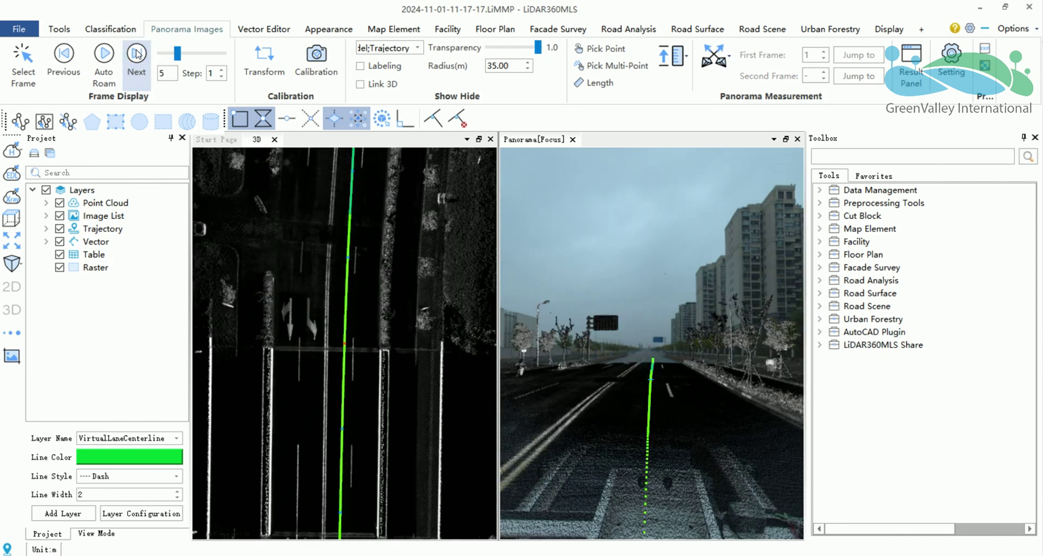
- Link the 3D view to the panorama, advance to frame 7 and look down at the road surface
{"action": "left_click", "coordinate": [360, 85]}
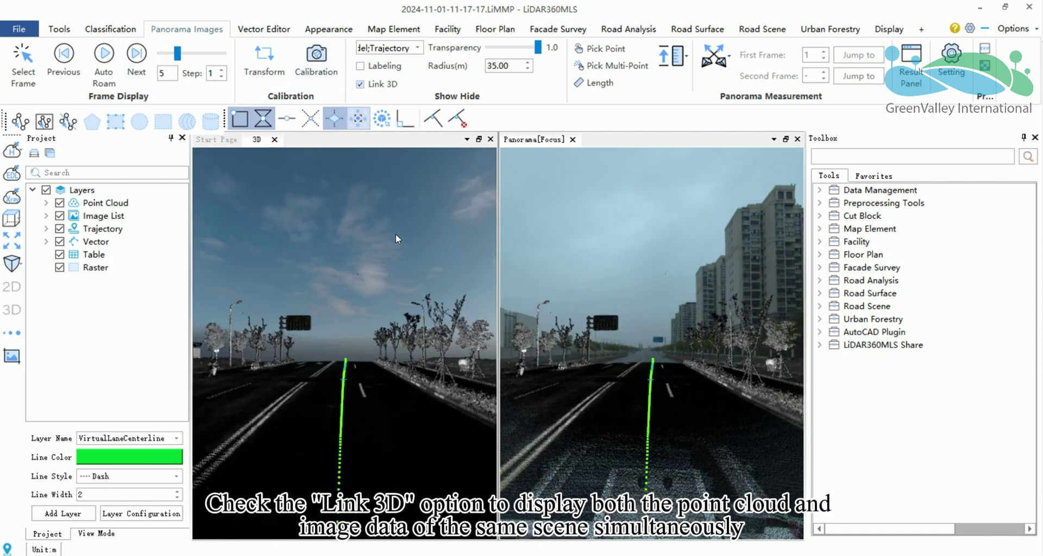
{"action": "left_click", "coordinate": [137, 53]}
{"action": "left_click", "coordinate": [137, 52]}
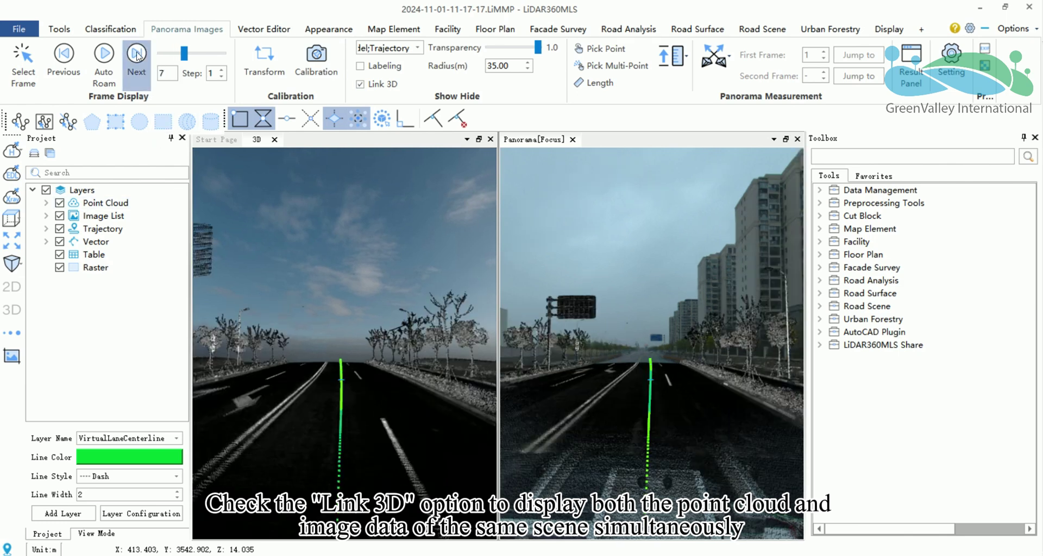
{"action": "mouse_move", "coordinate": [189, 53]}
{"action": "left_mouse_down"}
{"action": "mouse_move", "coordinate": [200, 54]}
{"action": "mouse_move", "coordinate": [180, 54]}
{"action": "mouse_move", "coordinate": [189, 57]}
{"action": "left_mouse_up"}
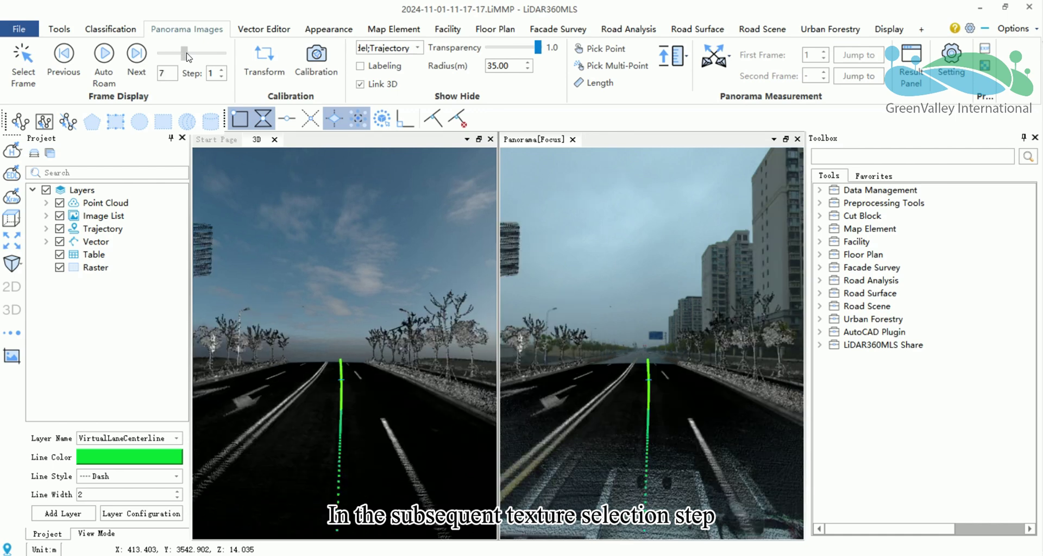
{"action": "left_click_drag", "start_coordinate": [601, 334], "coordinate": [584, 364]}
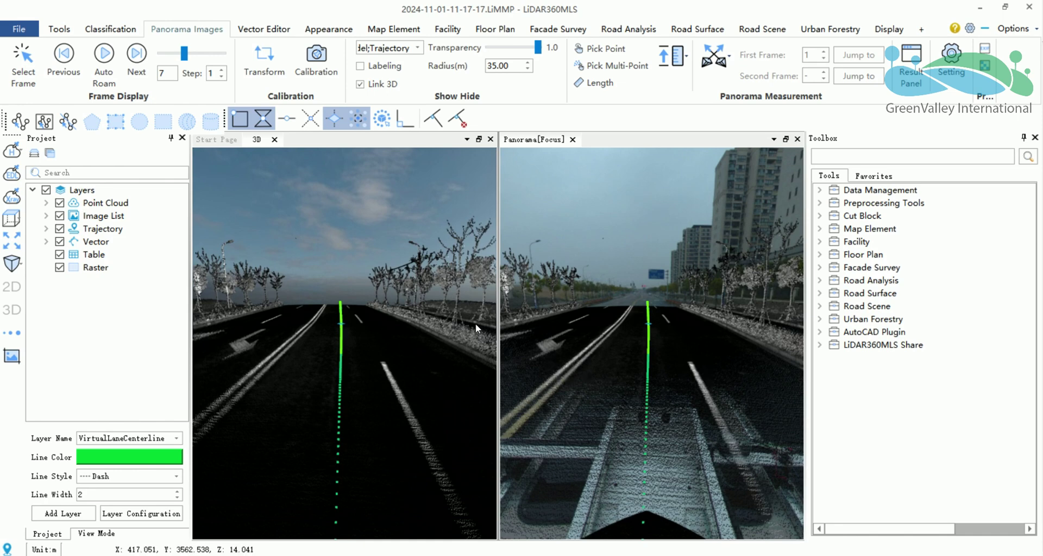
- Unlink the 3D view from the panorama and close the panorama view
{"action": "left_click", "coordinate": [360, 85]}
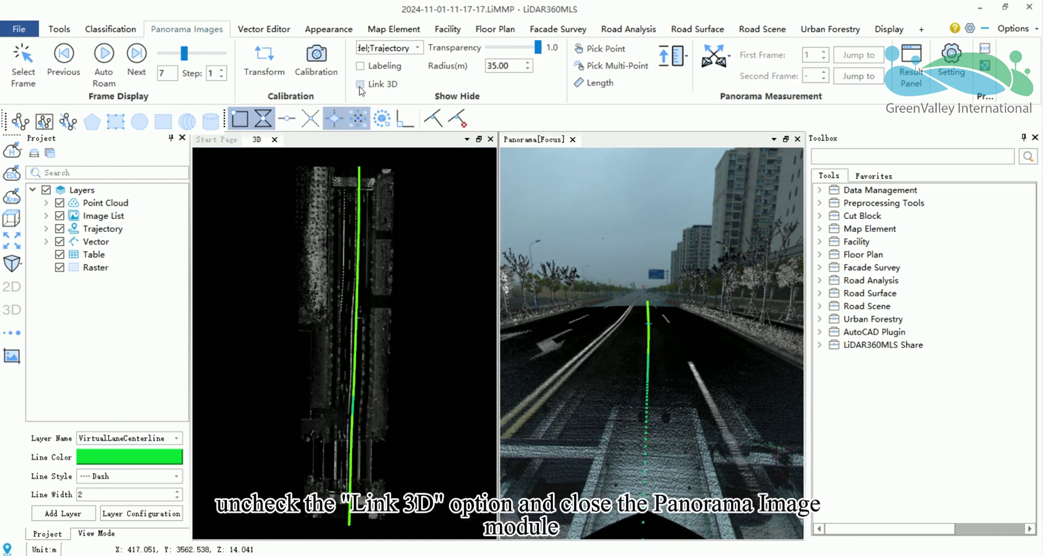
{"action": "left_click", "coordinate": [798, 139]}
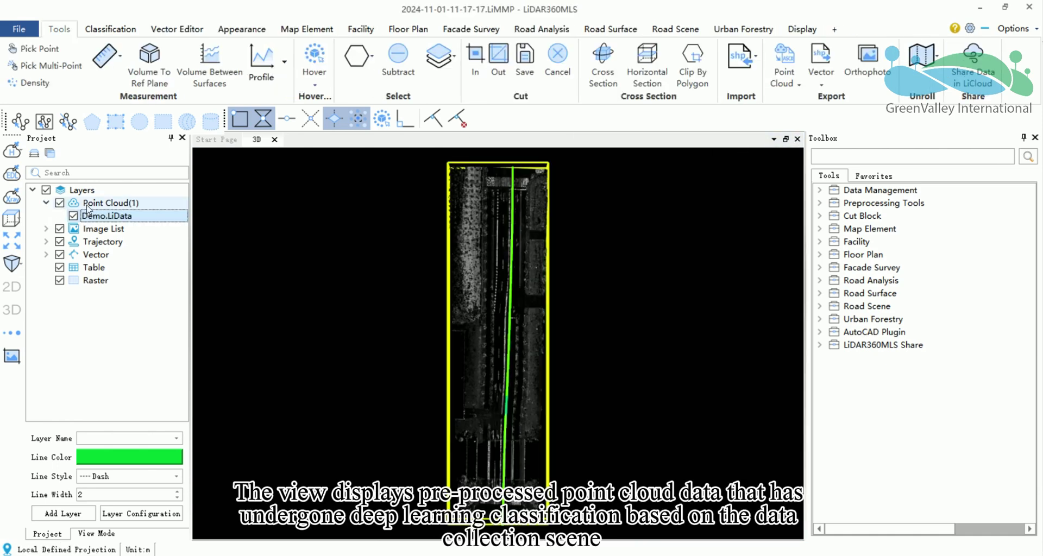
- Display the Demo.LiData point cloud by classification and examine the road, poles and vegetation in 3D
{"action": "right_click", "coordinate": [114, 217]}
{"action": "mouse_move", "coordinate": [179, 239]}
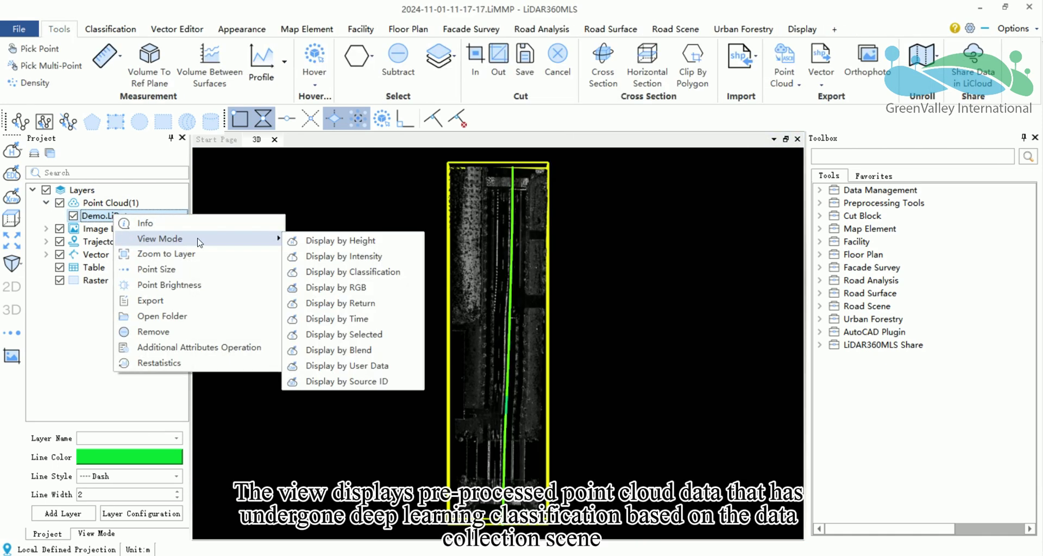
{"action": "left_click", "coordinate": [368, 271]}
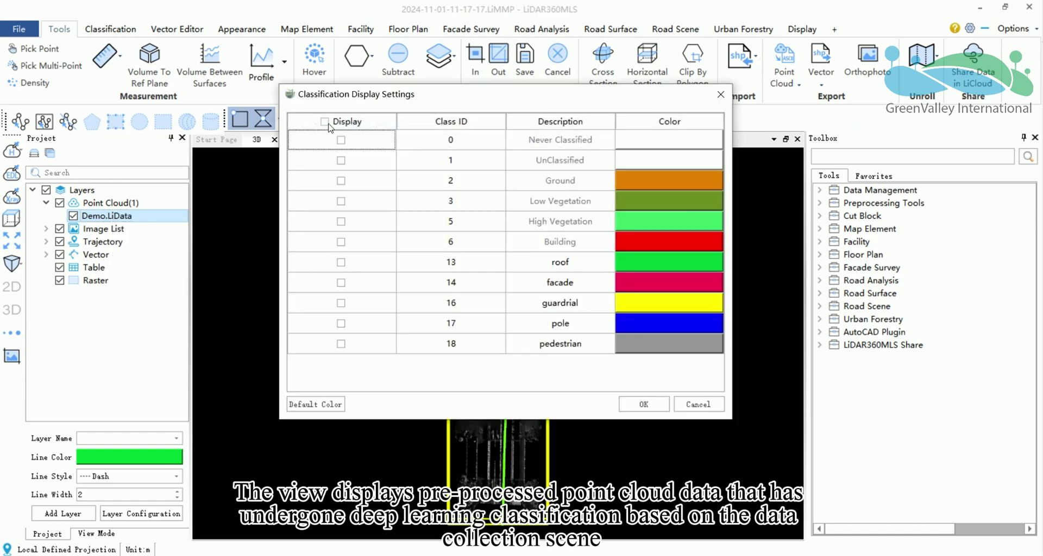
{"action": "left_click", "coordinate": [644, 405]}
{"action": "left_click_drag", "start_coordinate": [545, 304], "coordinate": [618, 357]}
{"action": "scroll", "coordinate": [619, 357], "scroll_direction": "down", "scroll_amount": 4}
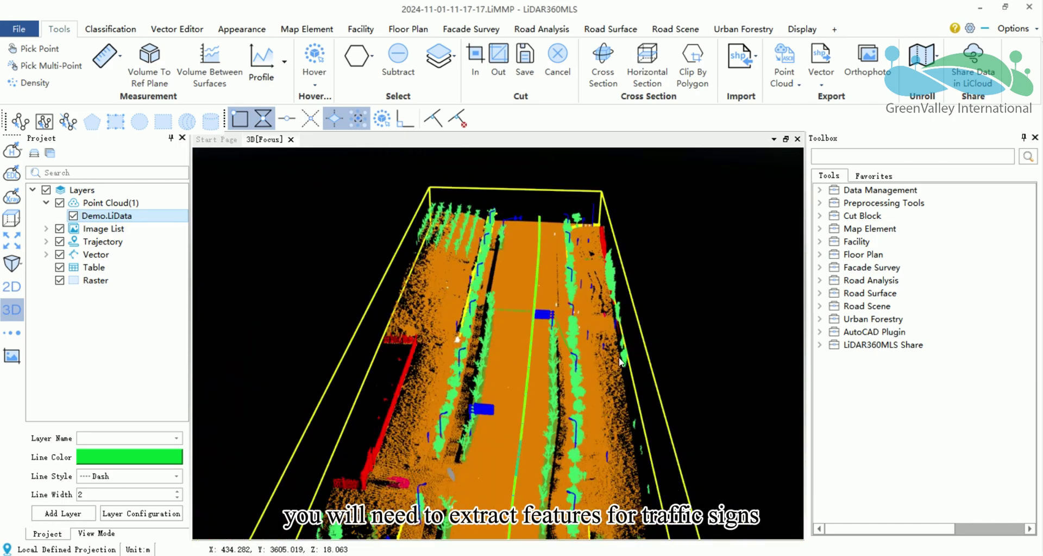
{"action": "scroll", "coordinate": [519, 293], "scroll_direction": "up", "scroll_amount": 3}
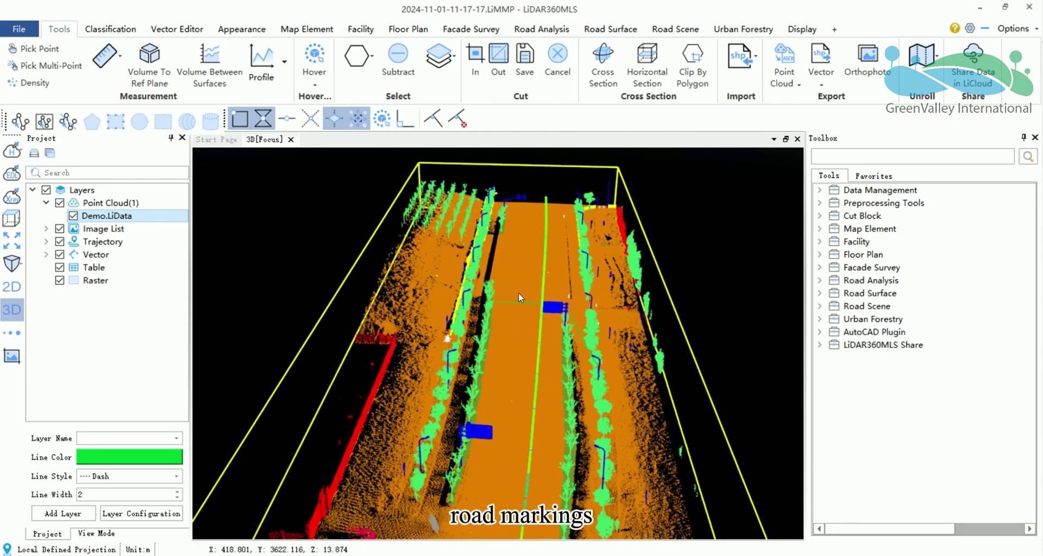
{"action": "mouse_move", "coordinate": [519, 292]}
{"action": "left_mouse_down"}
{"action": "mouse_move", "coordinate": [543, 347]}
{"action": "mouse_move", "coordinate": [534, 289]}
{"action": "left_mouse_up"}
{"action": "scroll", "coordinate": [535, 289], "scroll_direction": "down", "scroll_amount": 4}
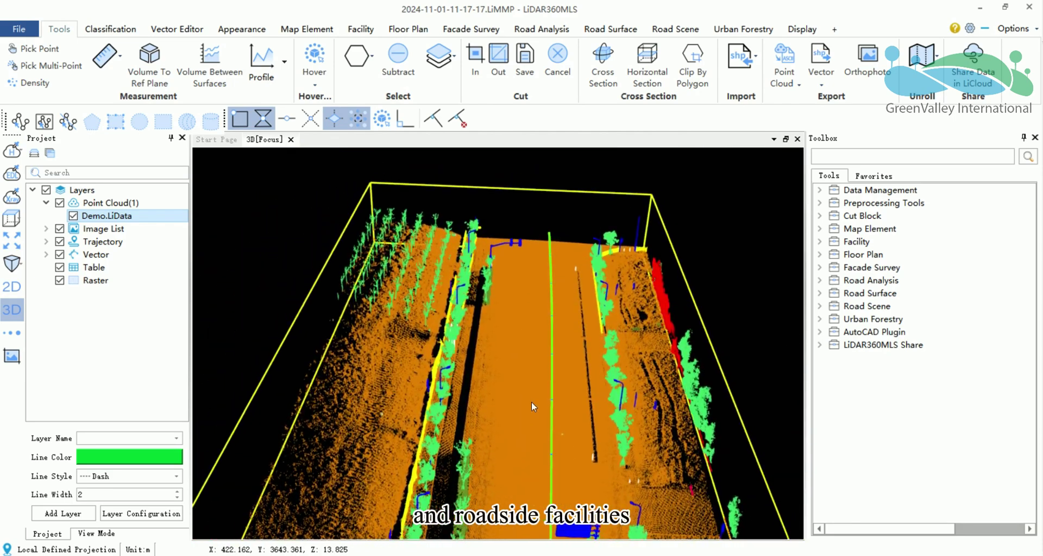
- Display the point cloud by intensity with the black-to-white color bar and hide the Trajectory layer
{"action": "left_click", "coordinate": [12, 151]}
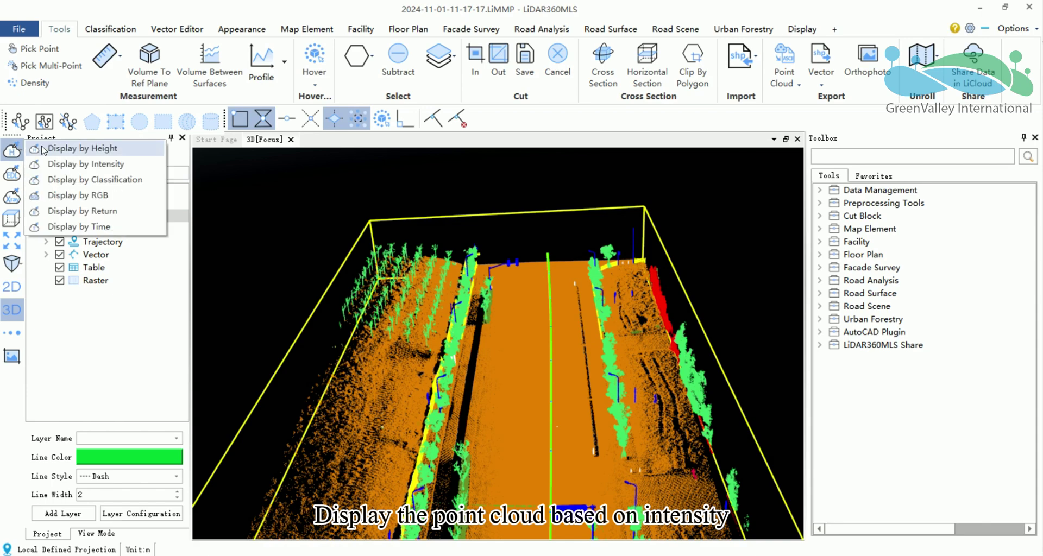
{"action": "left_click", "coordinate": [107, 166]}
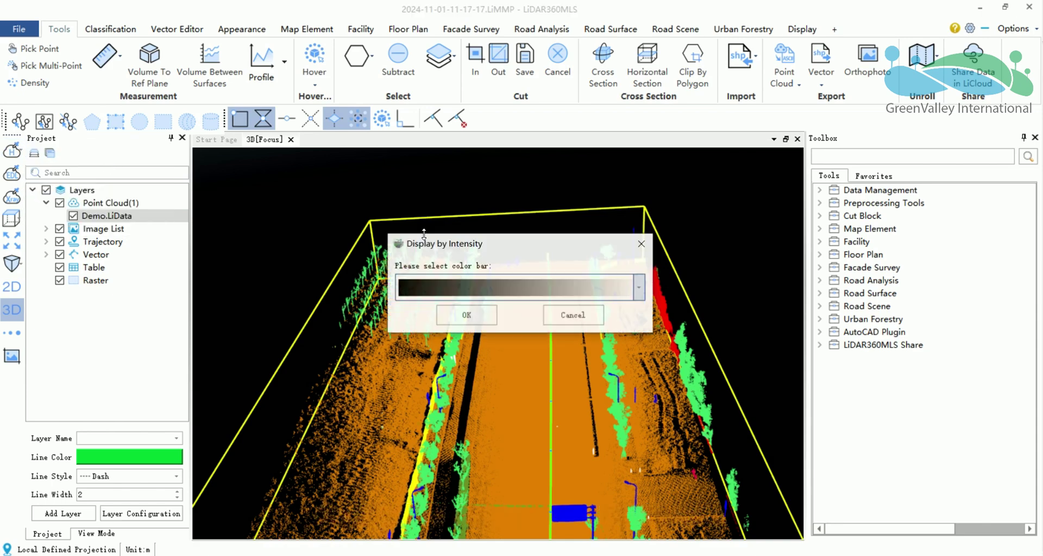
{"action": "left_click", "coordinate": [484, 319]}
{"action": "scroll", "coordinate": [547, 291], "scroll_direction": "up", "scroll_amount": 5}
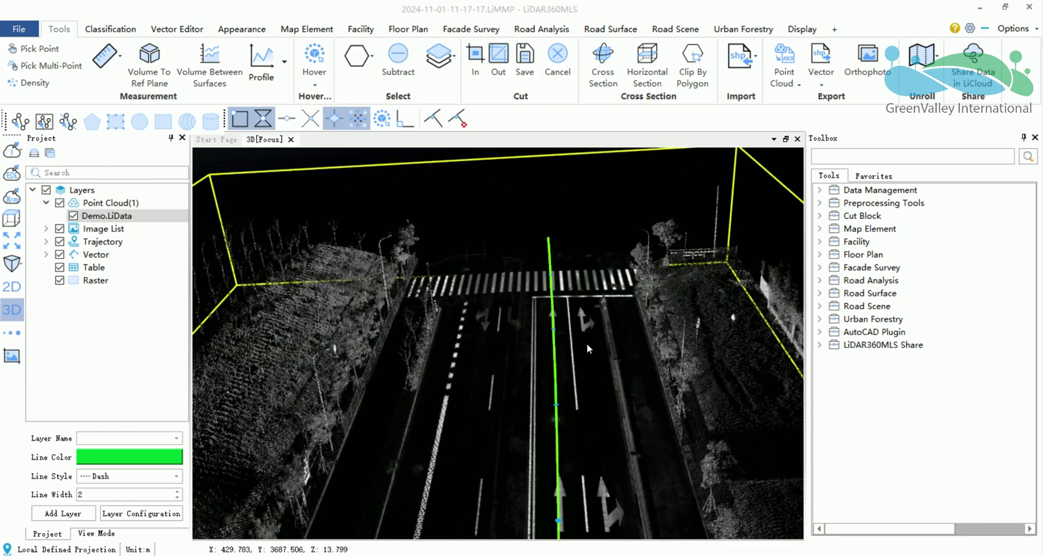
{"action": "left_click", "coordinate": [59, 242]}
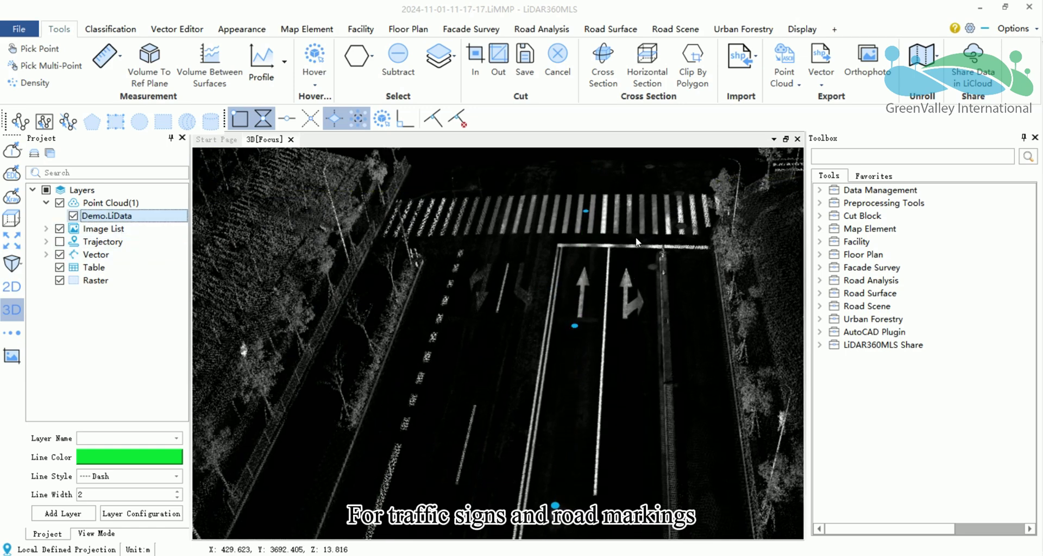
- Extract the road's solid center line with semi-automatic lane detection, using the SolidLane type
{"action": "left_click", "coordinate": [306, 29]}
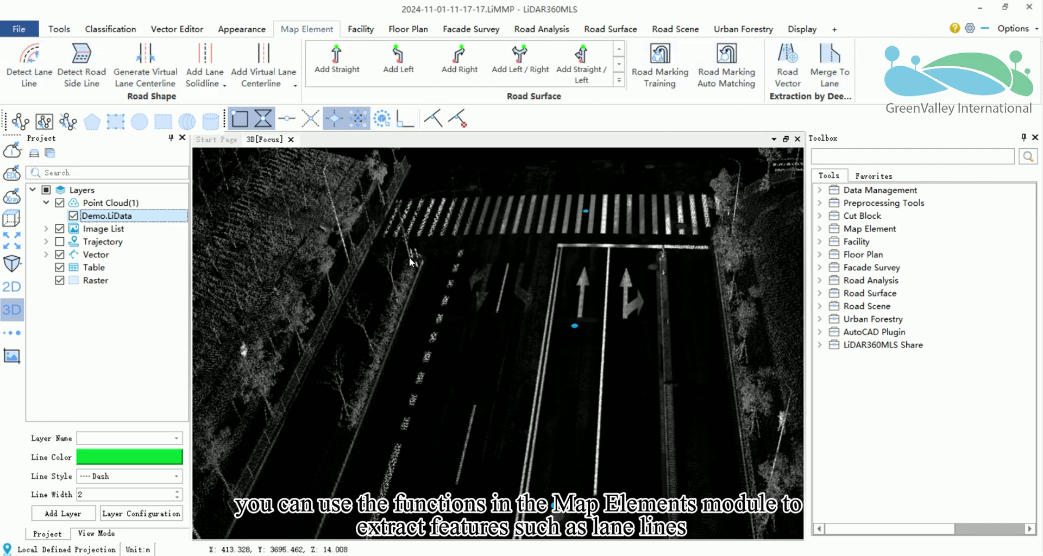
{"action": "left_click_drag", "start_coordinate": [618, 407], "coordinate": [650, 386]}
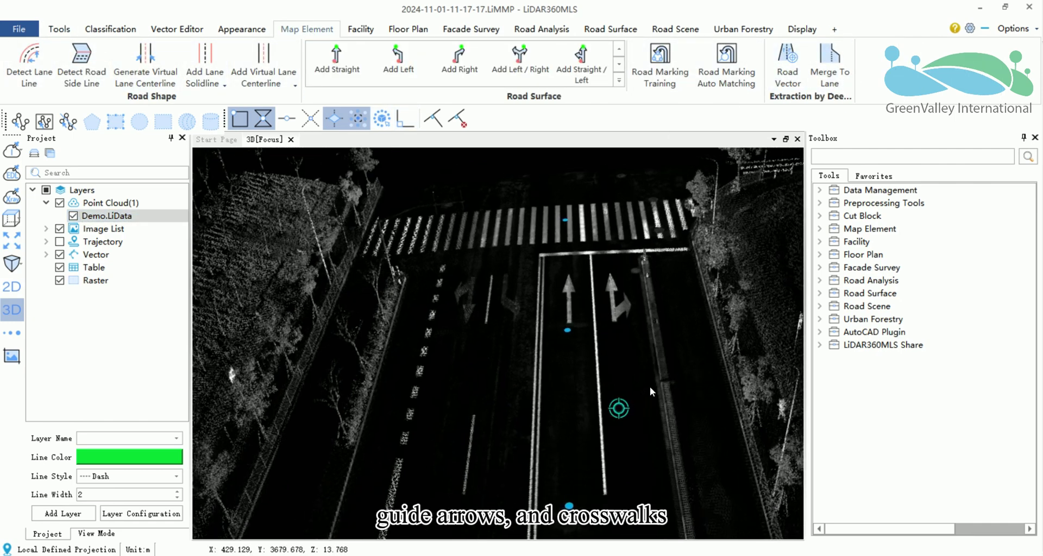
{"action": "left_click", "coordinate": [29, 65]}
{"action": "scroll", "coordinate": [560, 301], "scroll_direction": "up", "scroll_amount": 5}
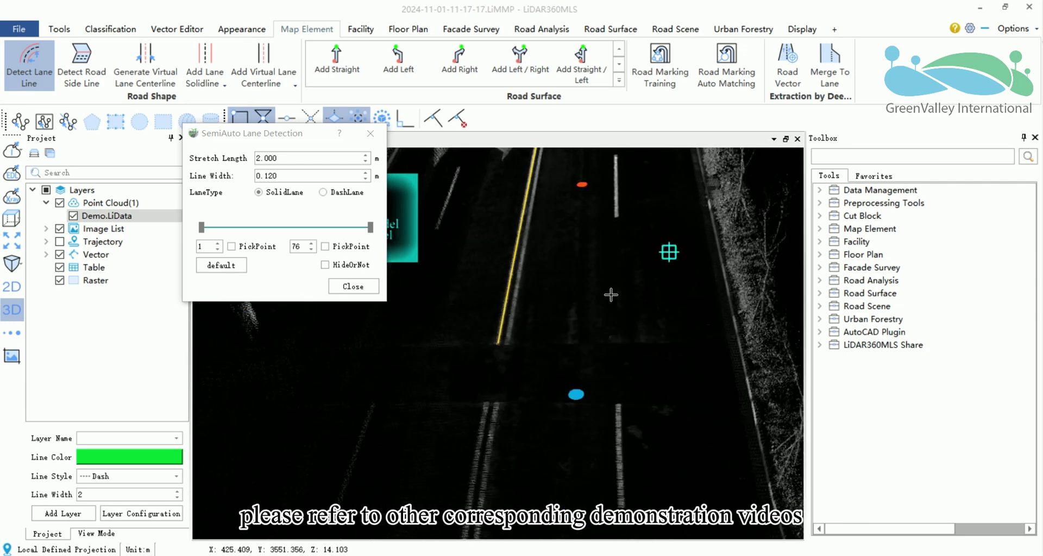
{"action": "key", "text": "Escape"}
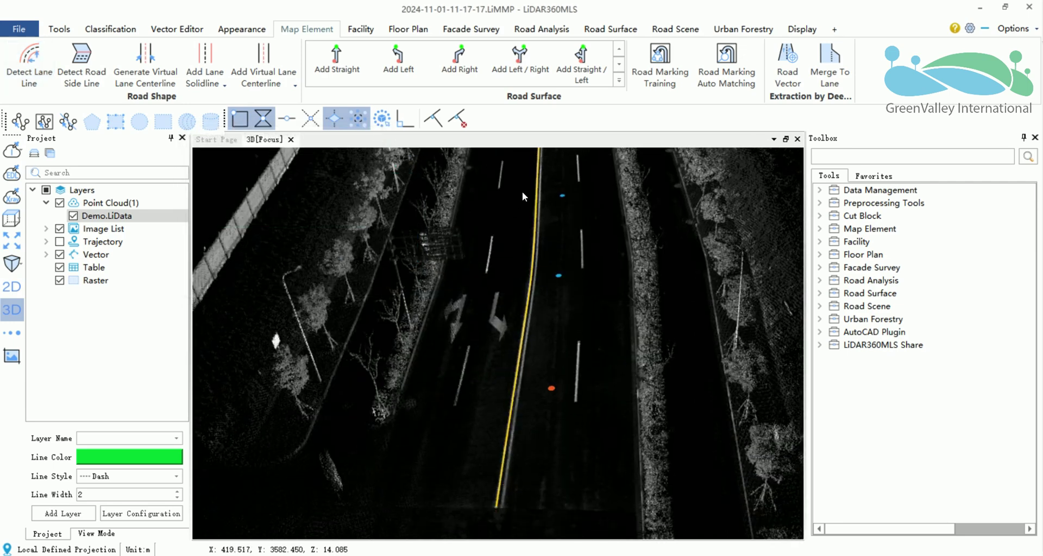
- Extract the two neighboring guide arrows with Road Marking Auto Matching, using the CN_STANDARDTEMPLATE_1 templates
{"action": "left_click", "coordinate": [727, 66]}
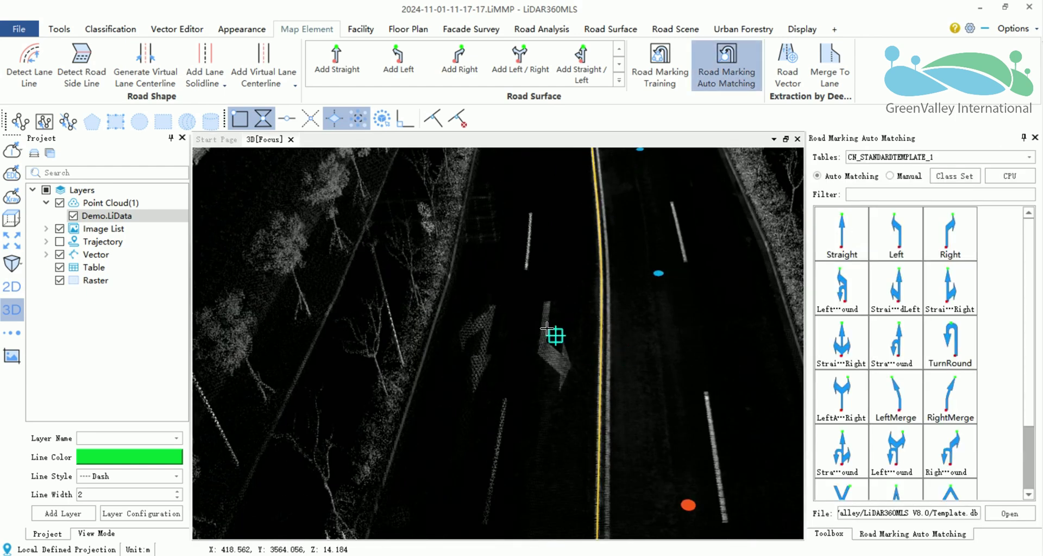
{"action": "left_click_drag", "start_coordinate": [521, 295], "coordinate": [434, 396]}
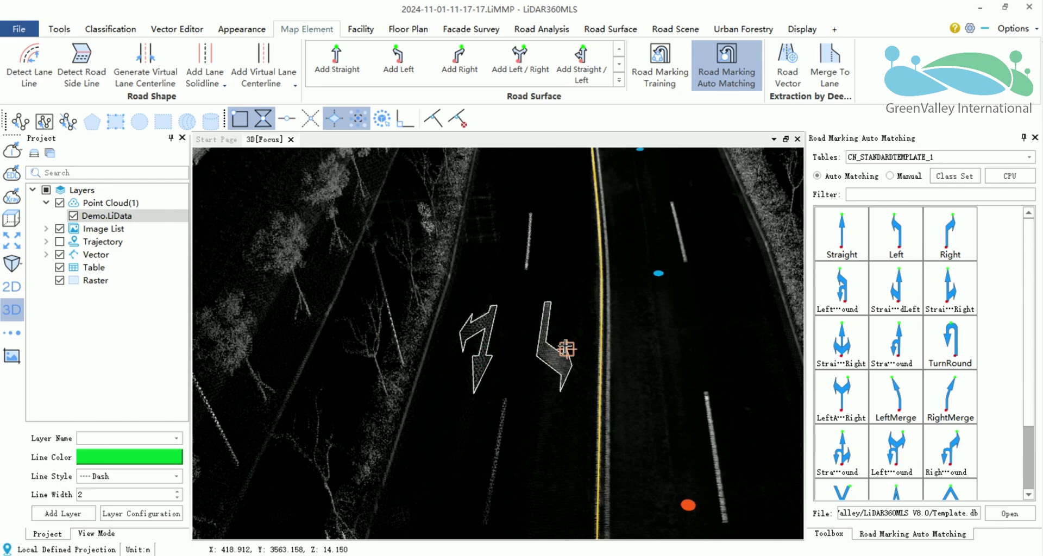
{"action": "left_click", "coordinate": [726, 65]}
- Start the Add Cross Walk tool for the crosswalk at the far end of the road
{"action": "scroll", "coordinate": [550, 538], "scroll_direction": "down", "scroll_amount": 5}
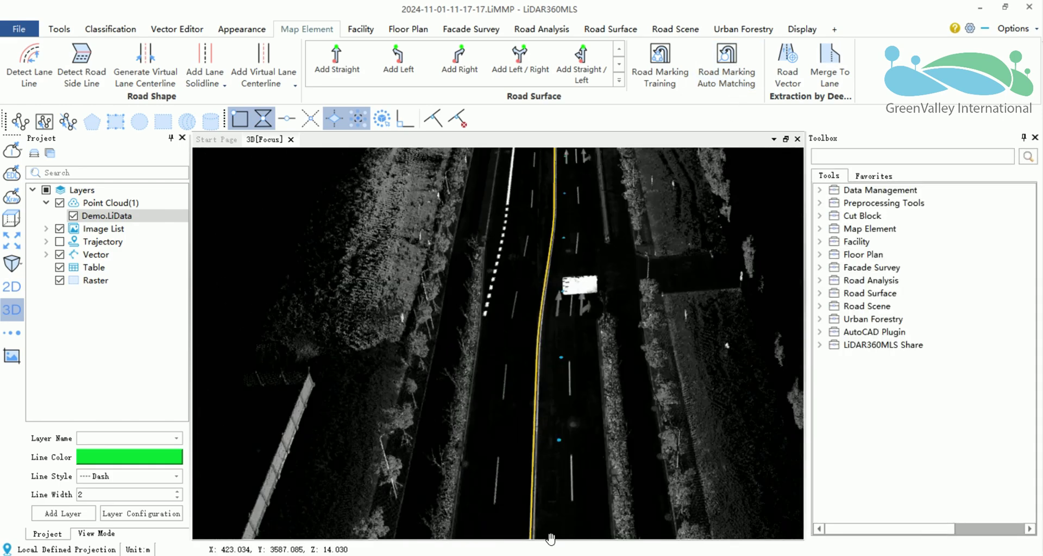
{"action": "middle_click_drag", "start_coordinate": [546, 283], "coordinate": [533, 552]}
{"action": "middle_click_drag", "start_coordinate": [542, 461], "coordinate": [485, 396]}
{"action": "scroll", "coordinate": [565, 259], "scroll_direction": "up", "scroll_amount": 4}
{"action": "scroll", "coordinate": [587, 265], "scroll_direction": "up", "scroll_amount": 5}
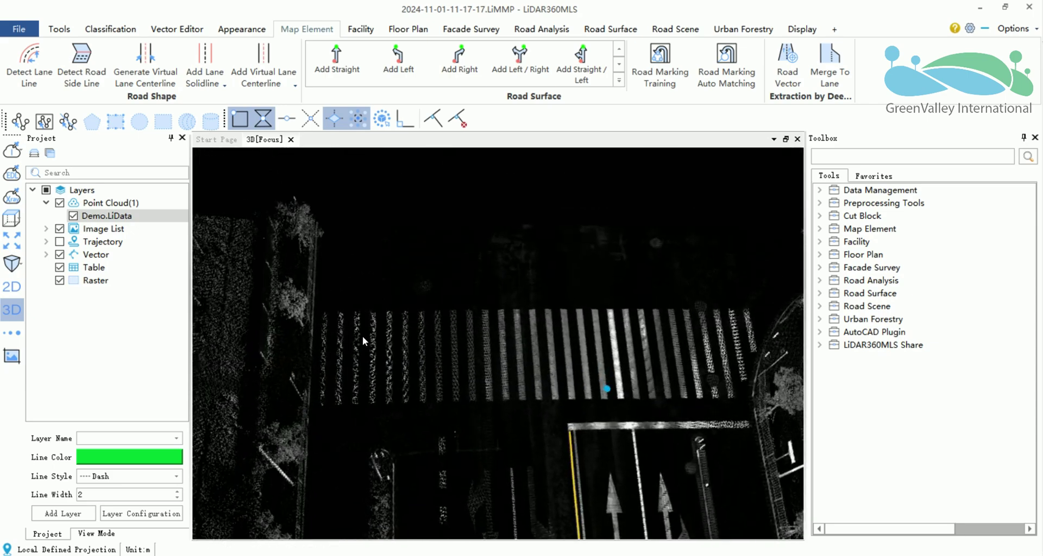
{"action": "left_click", "coordinate": [619, 80]}
{"action": "left_click", "coordinate": [338, 227]}
{"action": "scroll", "coordinate": [336, 326], "scroll_direction": "up", "scroll_amount": 3}
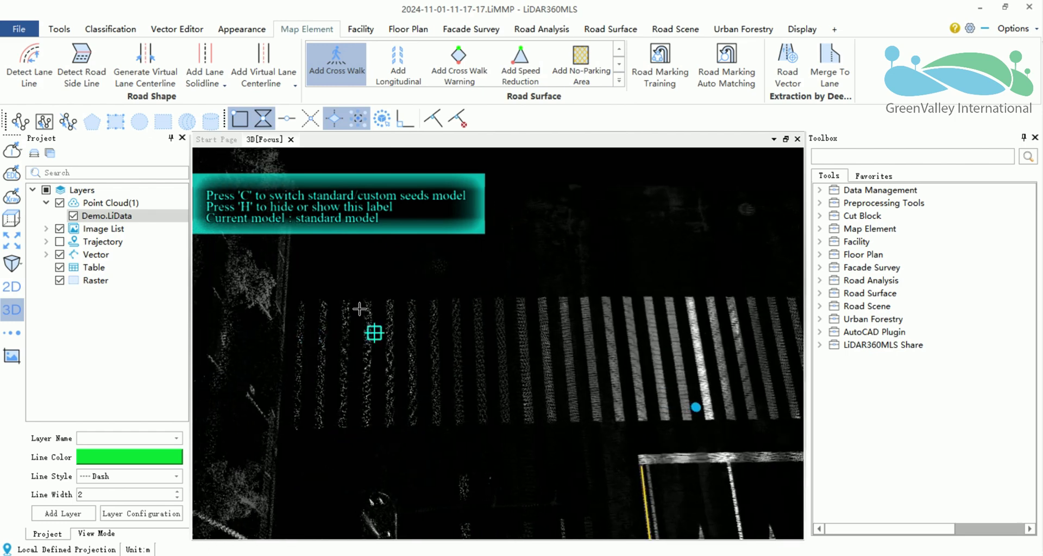
- Adjust the intensity stretch of Demo.LiData in the histogram to a minimum value of 11 so the crosswalk stripes stand out
{"action": "left_click", "coordinate": [100, 534]}
{"action": "left_click", "coordinate": [100, 183]}
{"action": "left_click", "coordinate": [104, 198]}
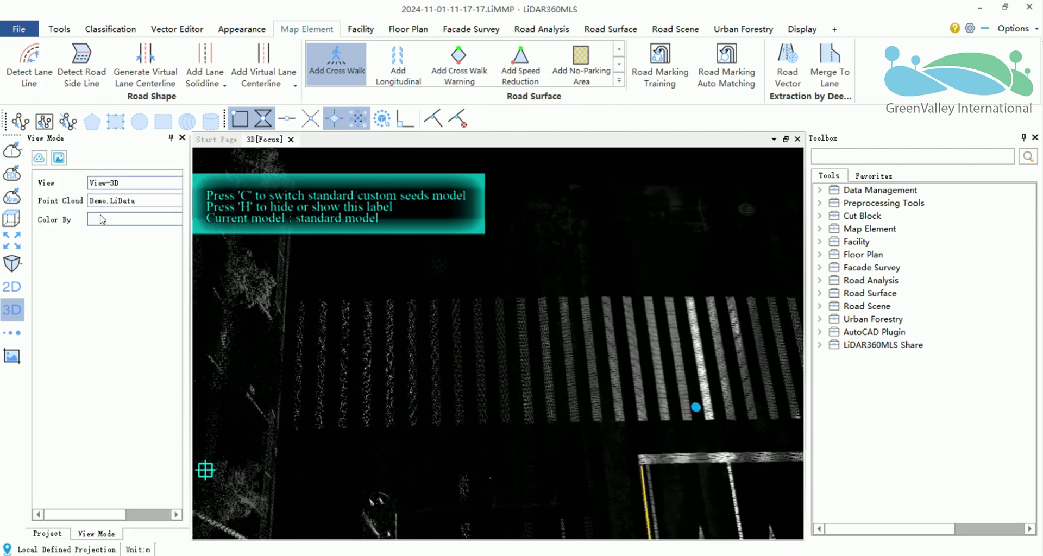
{"action": "left_click", "coordinate": [109, 219]}
{"action": "left_click", "coordinate": [106, 239]}
{"action": "left_click", "coordinate": [49, 276]}
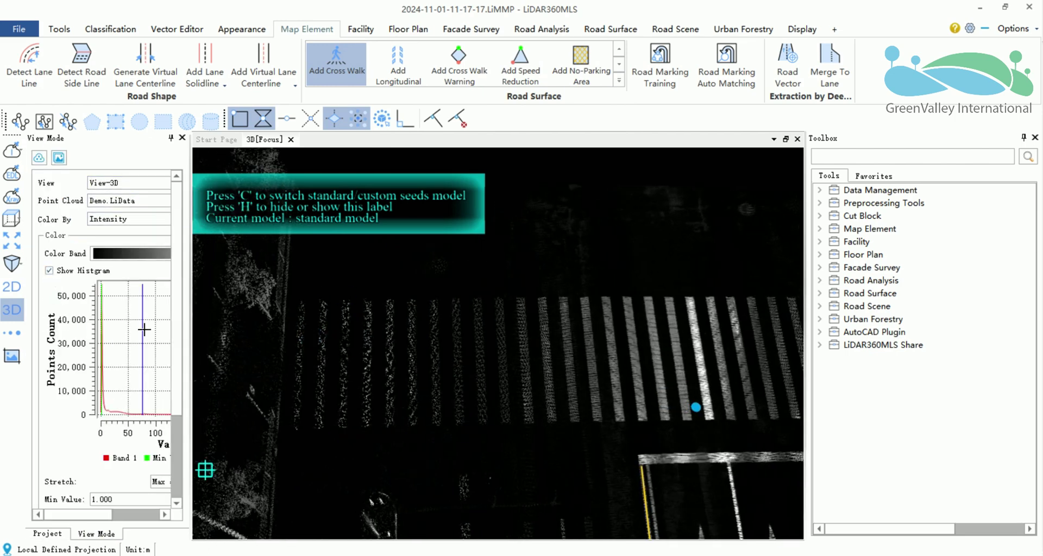
{"action": "left_click_drag", "start_coordinate": [103, 324], "coordinate": [116, 324]}
{"action": "scroll", "coordinate": [264, 316], "scroll_direction": "up", "scroll_amount": 1}
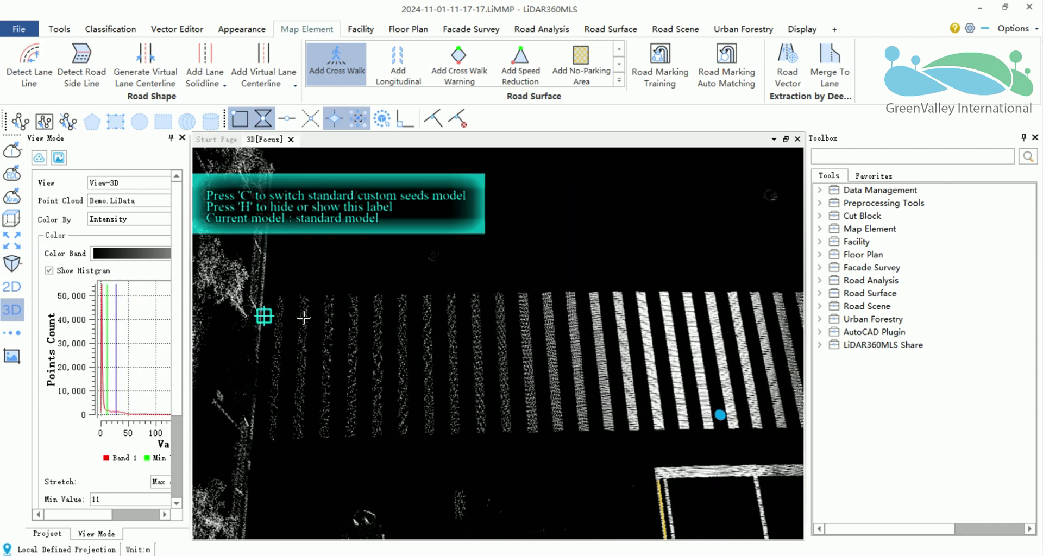
- Outline twelve crosswalk stripes in 2D view, starting at the faint stripe beside the roadside, and finish the Add Cross Walk tool
{"action": "left_click", "coordinate": [13, 287]}
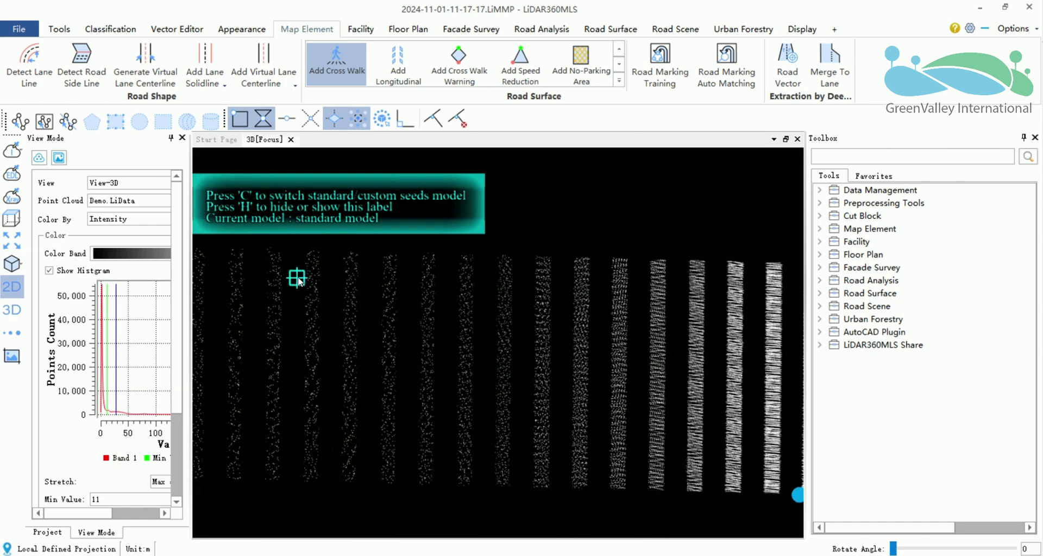
{"action": "scroll", "coordinate": [297, 277], "scroll_direction": "up", "scroll_amount": 2}
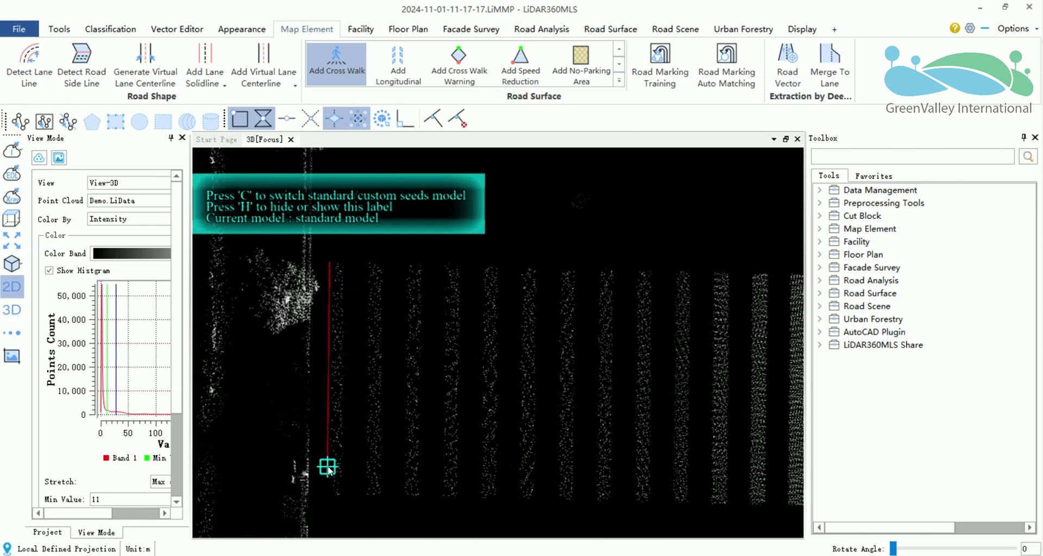
{"action": "left_click", "coordinate": [328, 494]}
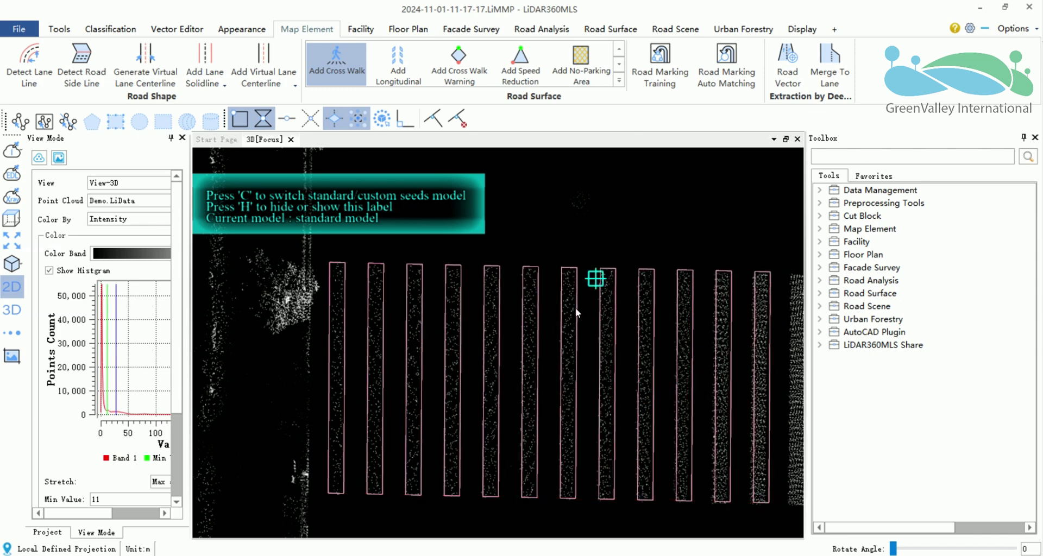
{"action": "scroll", "coordinate": [576, 312], "scroll_direction": "down", "scroll_amount": 3}
{"action": "left_click", "coordinate": [342, 65]}
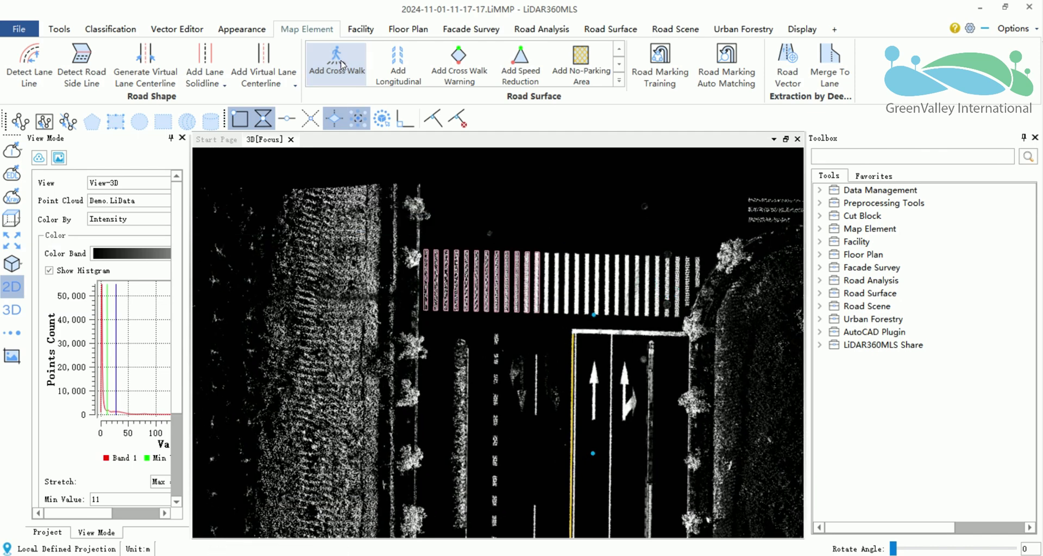
- Color the point cloud by Classification and display only class 17, pole
{"action": "left_click_drag", "start_coordinate": [638, 329], "coordinate": [595, 269]}
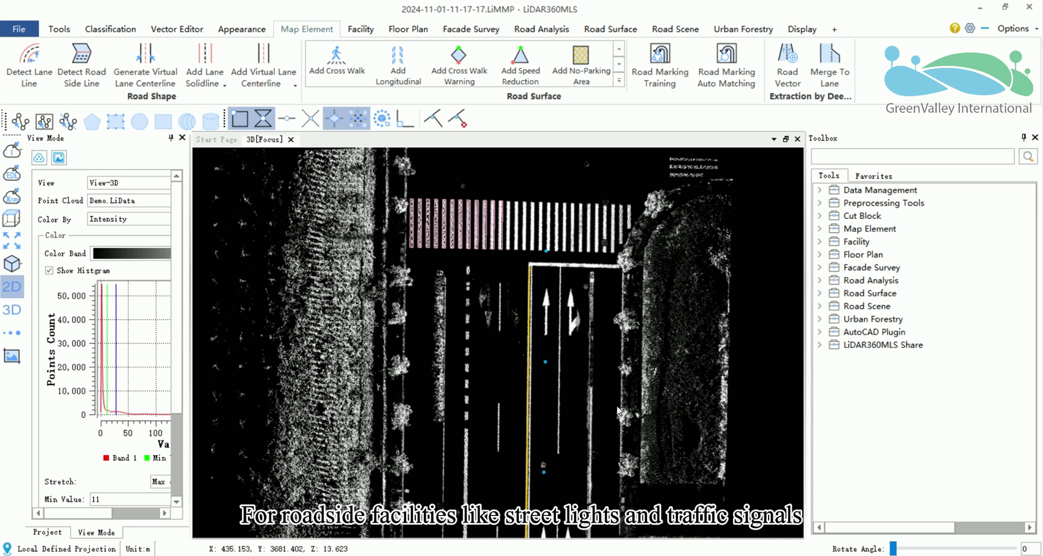
{"action": "left_click_drag", "start_coordinate": [678, 461], "coordinate": [683, 418]}
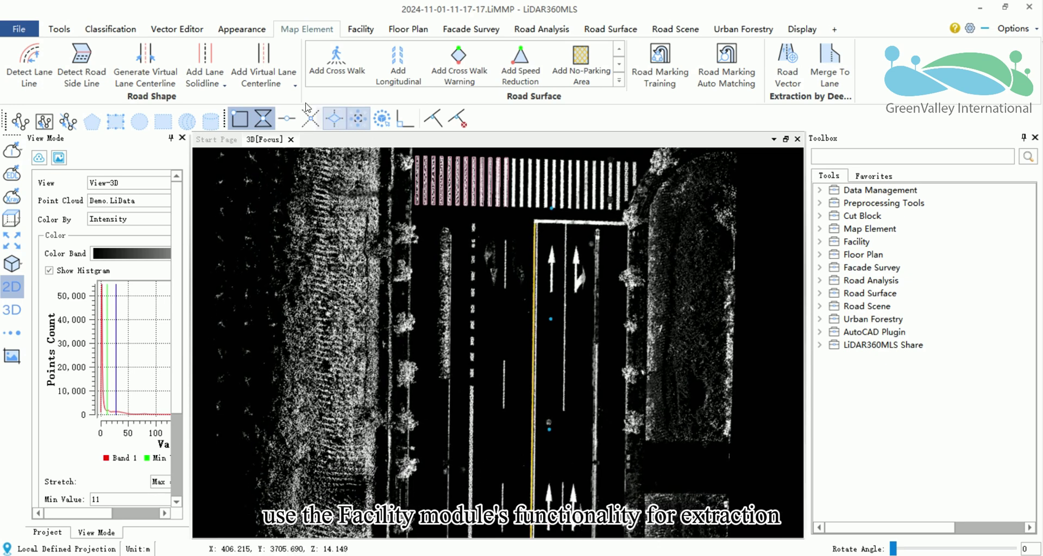
{"action": "left_click", "coordinate": [353, 30]}
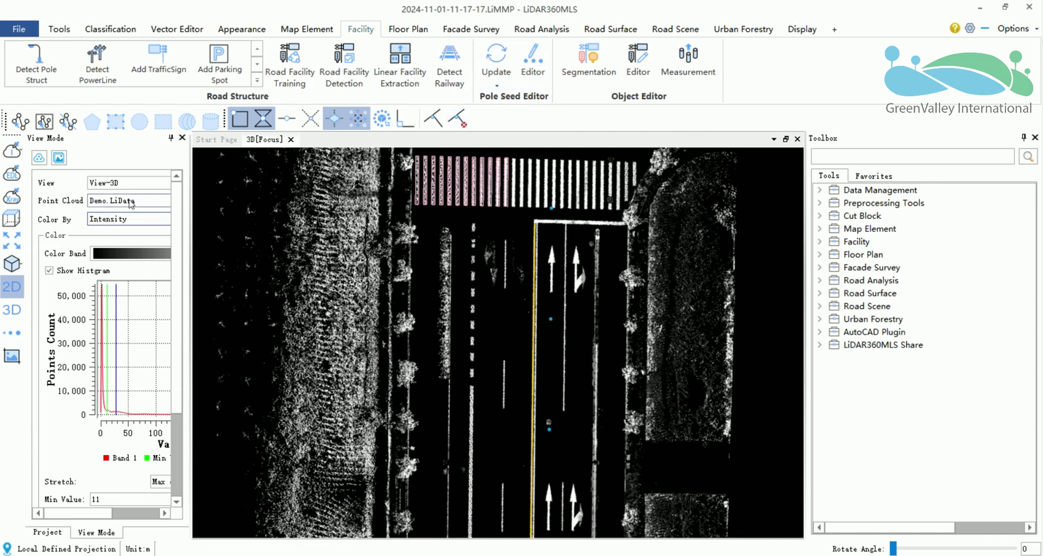
{"action": "left_click", "coordinate": [121, 220]}
{"action": "left_click", "coordinate": [123, 257]}
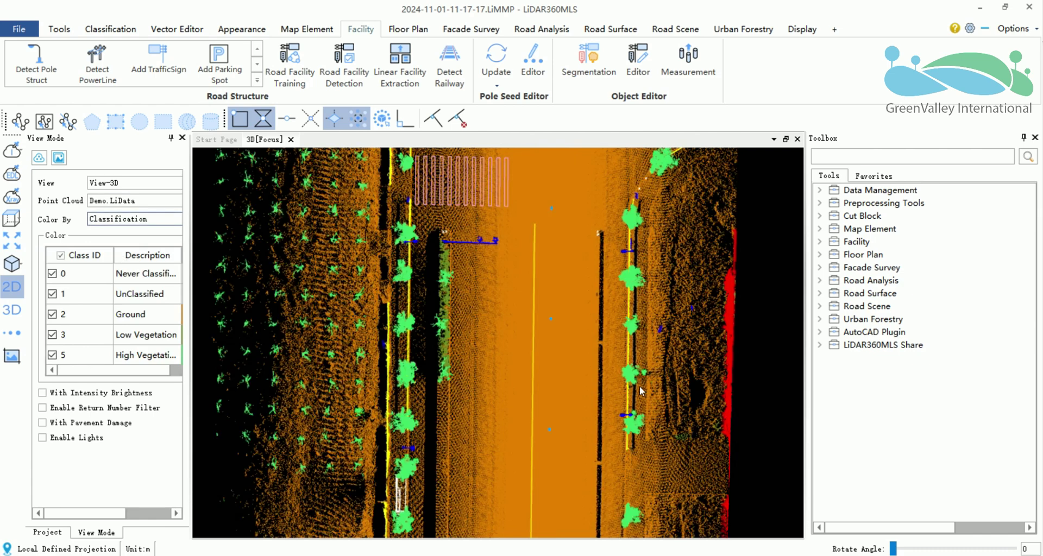
{"action": "left_click", "coordinate": [61, 255]}
{"action": "scroll", "coordinate": [77, 326], "scroll_direction": "down", "scroll_amount": 3}
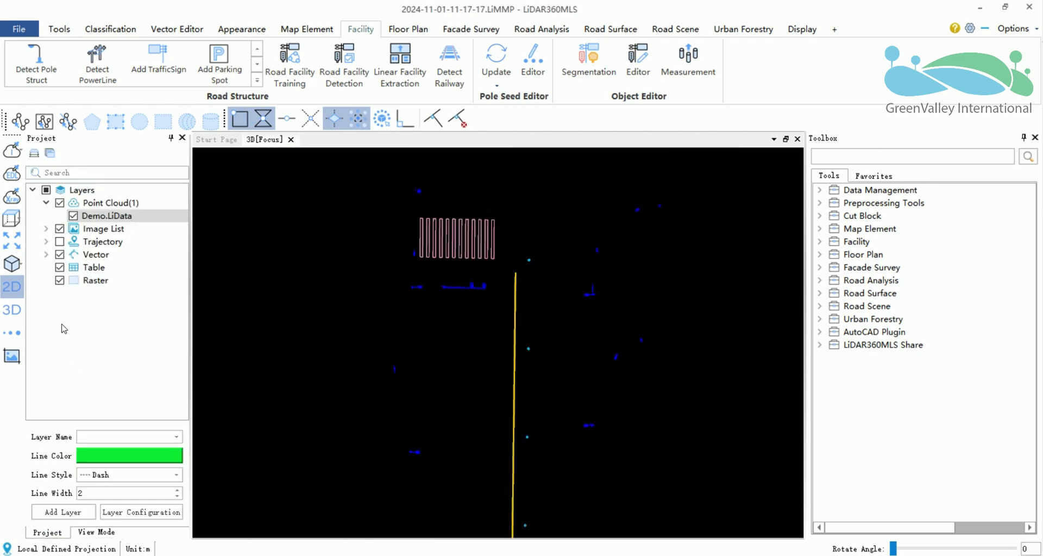
- Hide the Crosswalk vector layer
{"action": "left_click", "coordinate": [46, 254]}
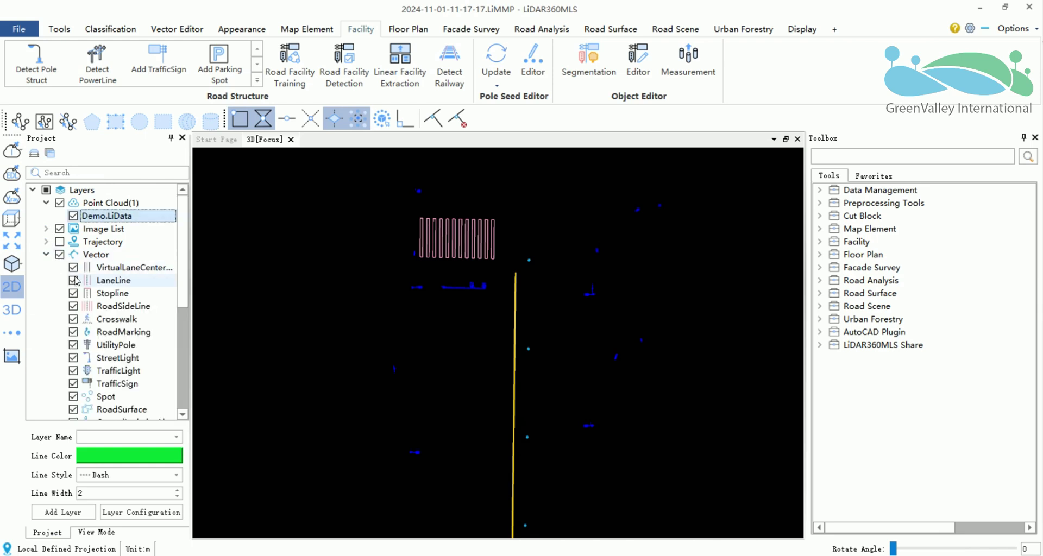
{"action": "left_click", "coordinate": [73, 319]}
{"action": "scroll", "coordinate": [669, 271], "scroll_direction": "down", "scroll_amount": 5}
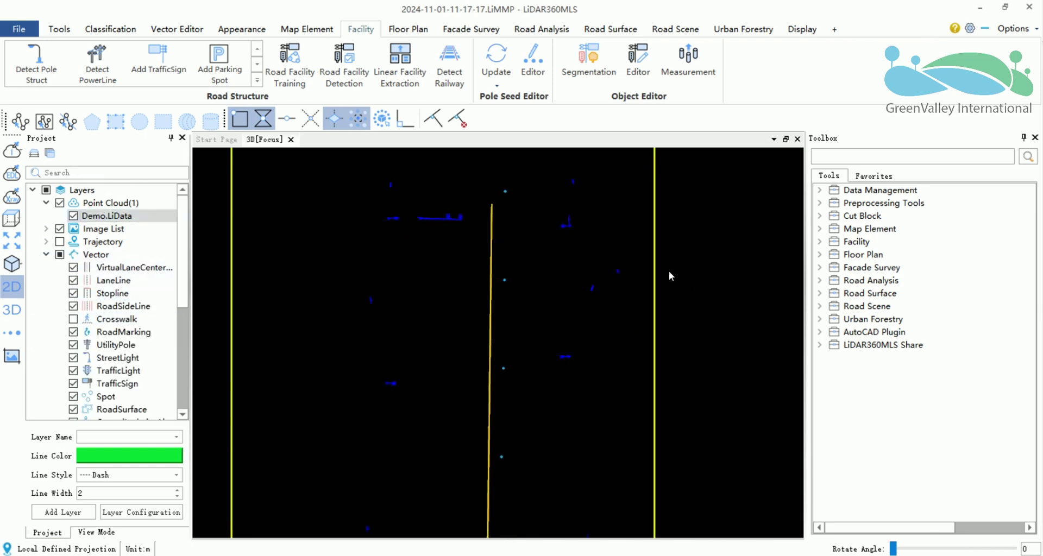
- Open the Pole Seed Editor, enable 2D Mode and set the horizontal section height to 14.81
{"action": "left_click", "coordinate": [532, 59]}
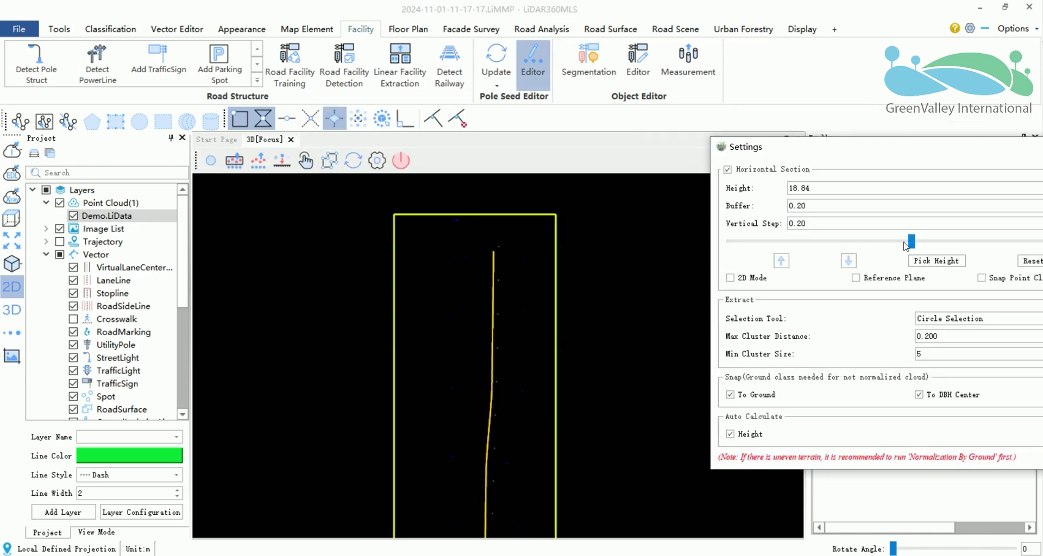
{"action": "left_click_drag", "start_coordinate": [911, 242], "coordinate": [823, 245]}
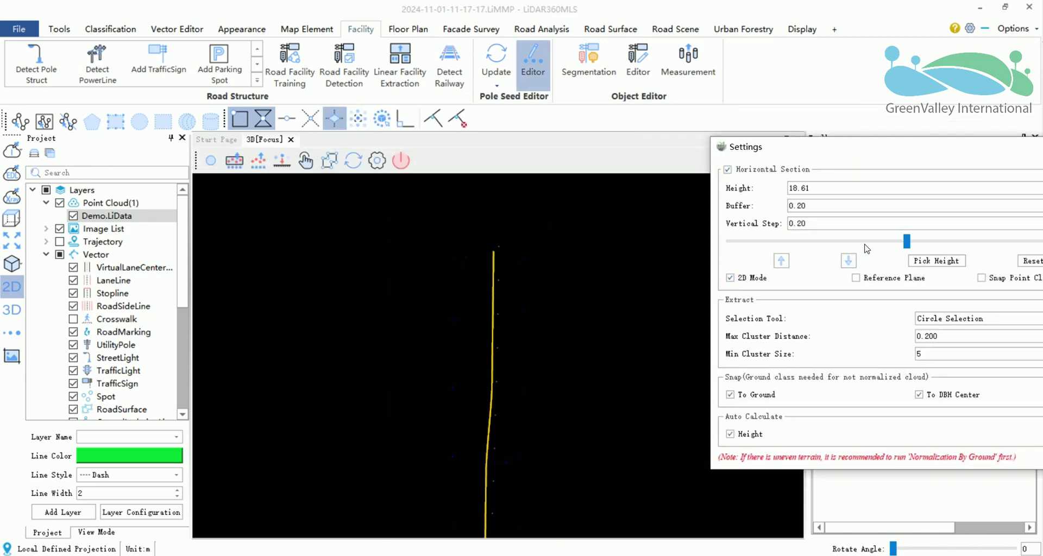
{"action": "scroll", "coordinate": [540, 334], "scroll_direction": "up", "scroll_amount": 2}
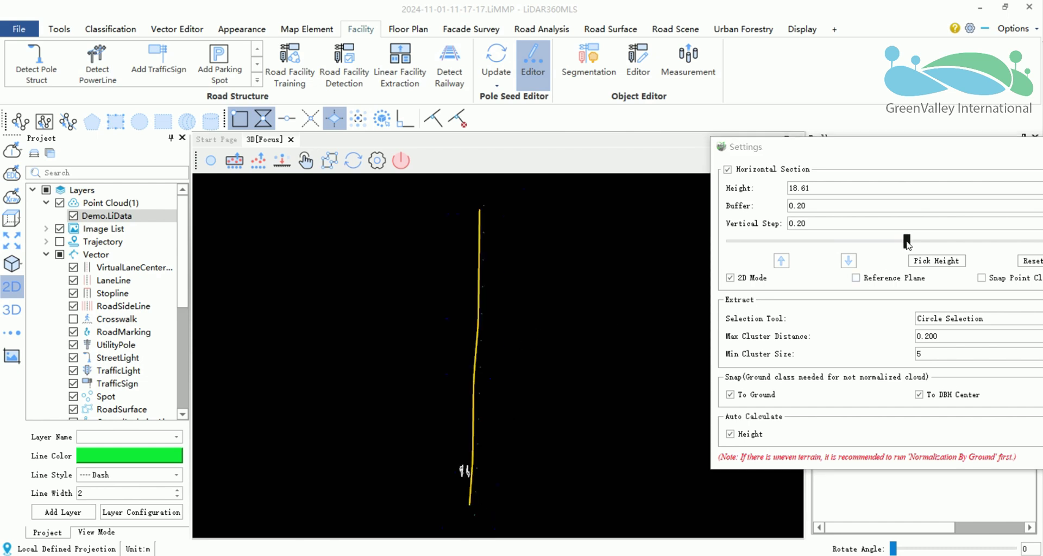
{"action": "left_click_drag", "start_coordinate": [907, 242], "coordinate": [899, 244]}
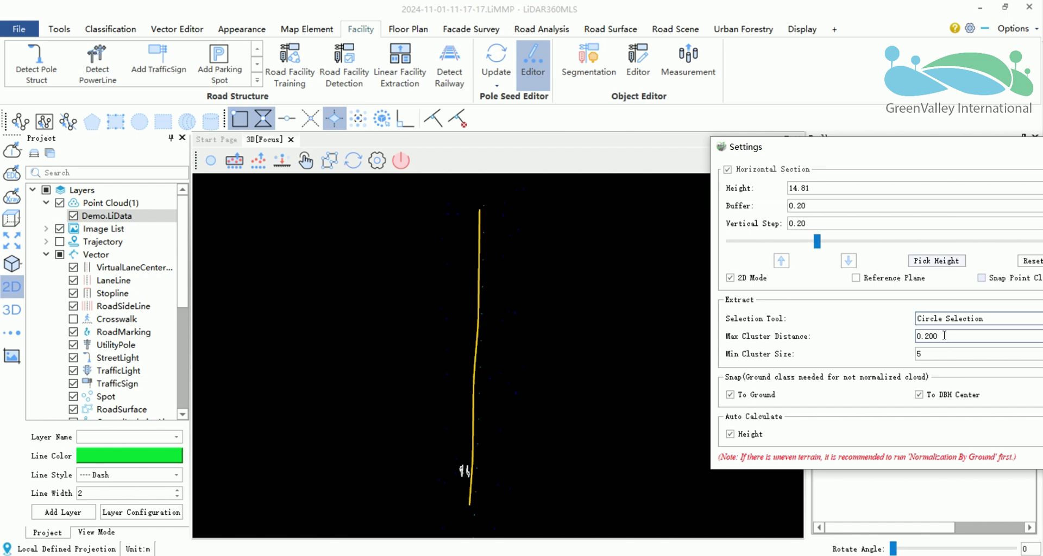
- Extract seed points for all poles in the horizontal section and close the editor settings
{"action": "left_click", "coordinate": [257, 162]}
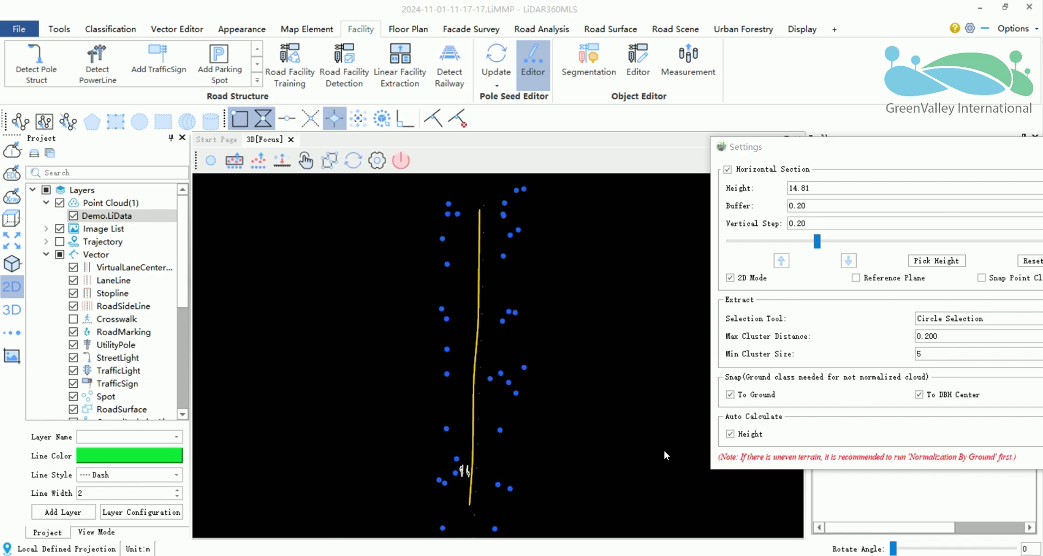
{"action": "left_click_drag", "start_coordinate": [839, 148], "coordinate": [934, 166]}
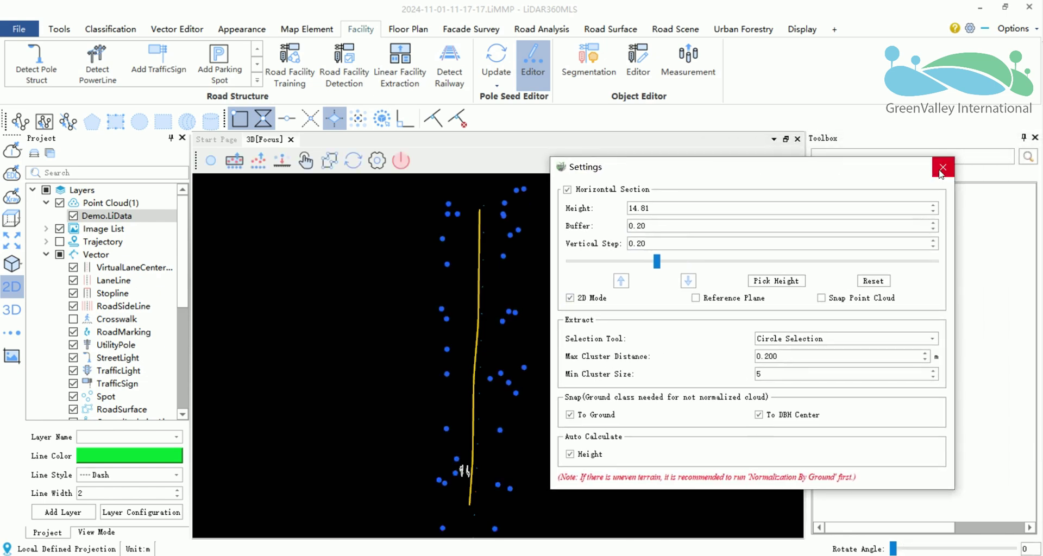
{"action": "left_click", "coordinate": [943, 168]}
- Display all point classes again and exit the Pole Seed Editor
{"action": "left_click", "coordinate": [99, 534]}
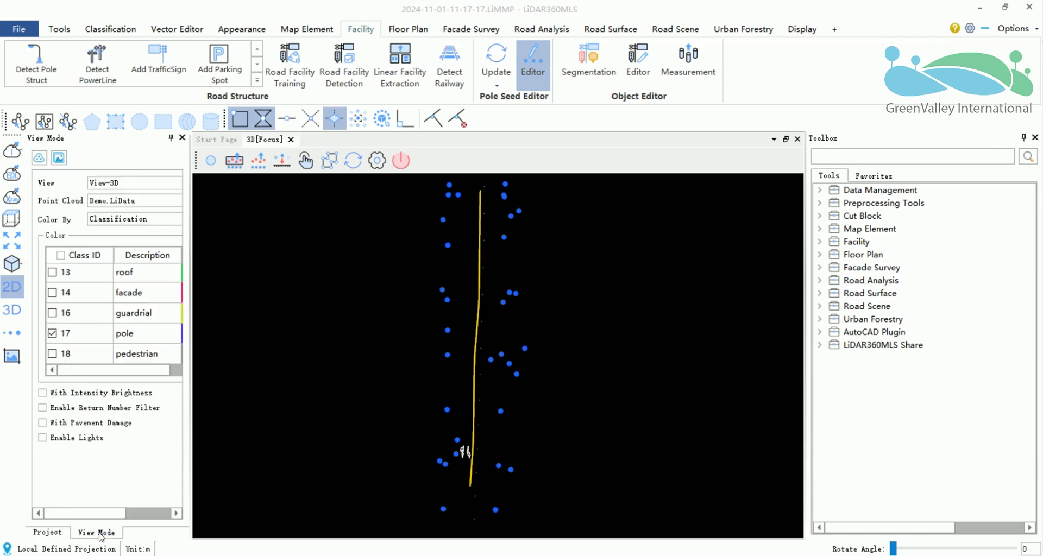
{"action": "left_click", "coordinate": [61, 255]}
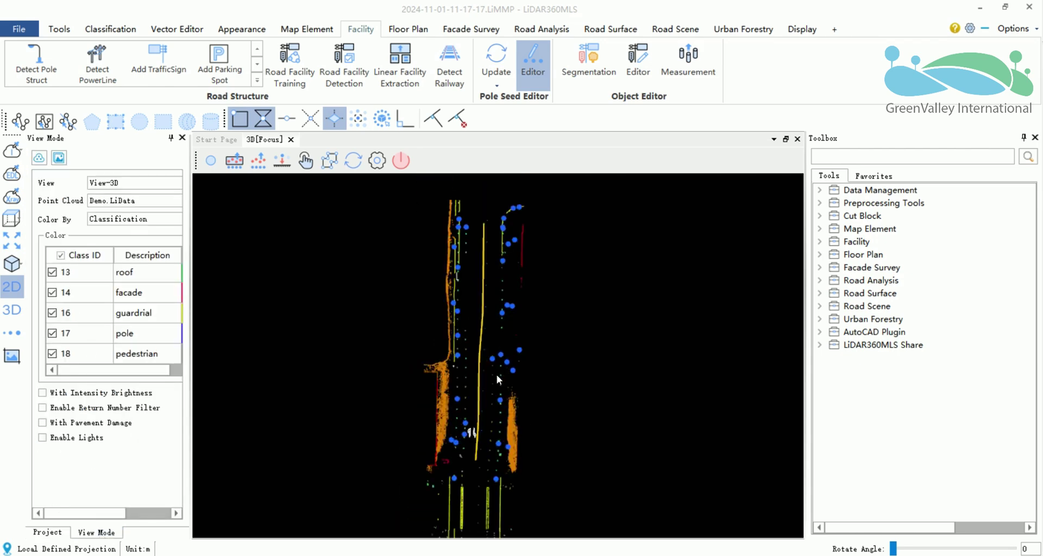
{"action": "left_click", "coordinate": [401, 161]}
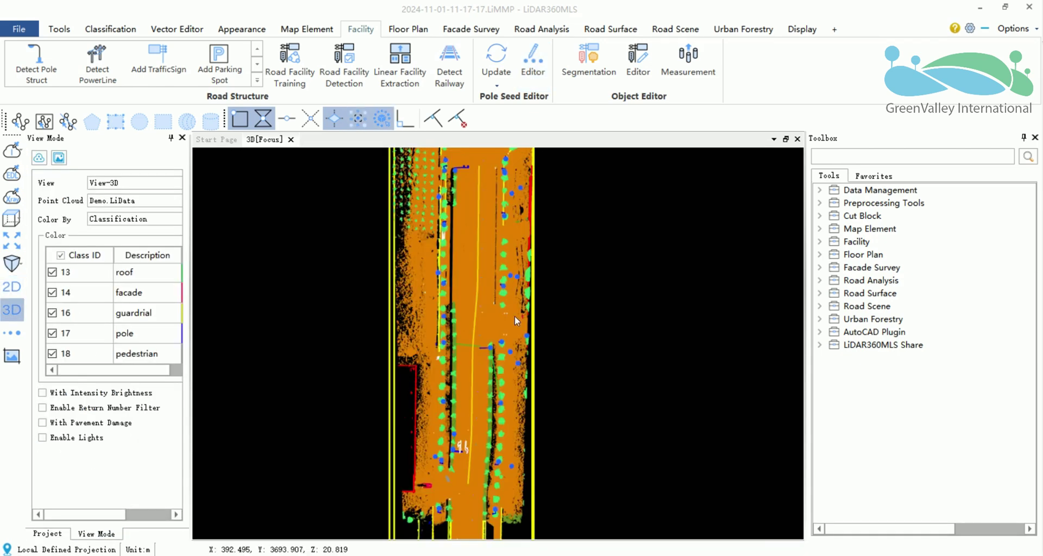
- Examine in 3D how the extracted seed points match the poles along the road
{"action": "mouse_move", "coordinate": [514, 315]}
{"action": "left_mouse_down"}
{"action": "mouse_move", "coordinate": [589, 325]}
{"action": "mouse_move", "coordinate": [485, 418]}
{"action": "mouse_move", "coordinate": [530, 369]}
{"action": "left_mouse_up"}
{"action": "scroll", "coordinate": [516, 372], "scroll_direction": "up", "scroll_amount": 5}
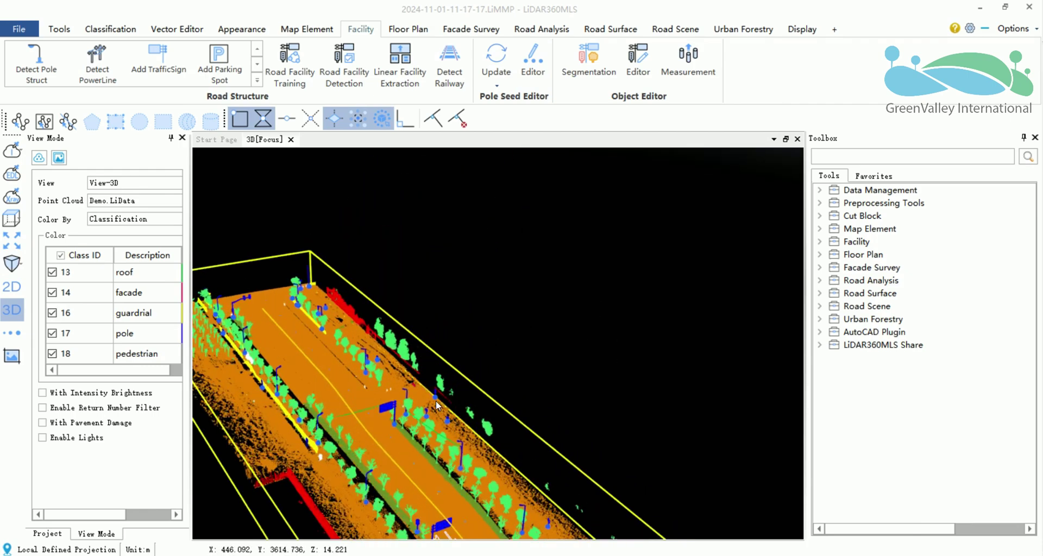
{"action": "middle_click_drag", "start_coordinate": [505, 375], "coordinate": [575, 295]}
{"action": "left_click_drag", "start_coordinate": [489, 370], "coordinate": [464, 408]}
{"action": "scroll", "coordinate": [486, 386], "scroll_direction": "up", "scroll_amount": 6}
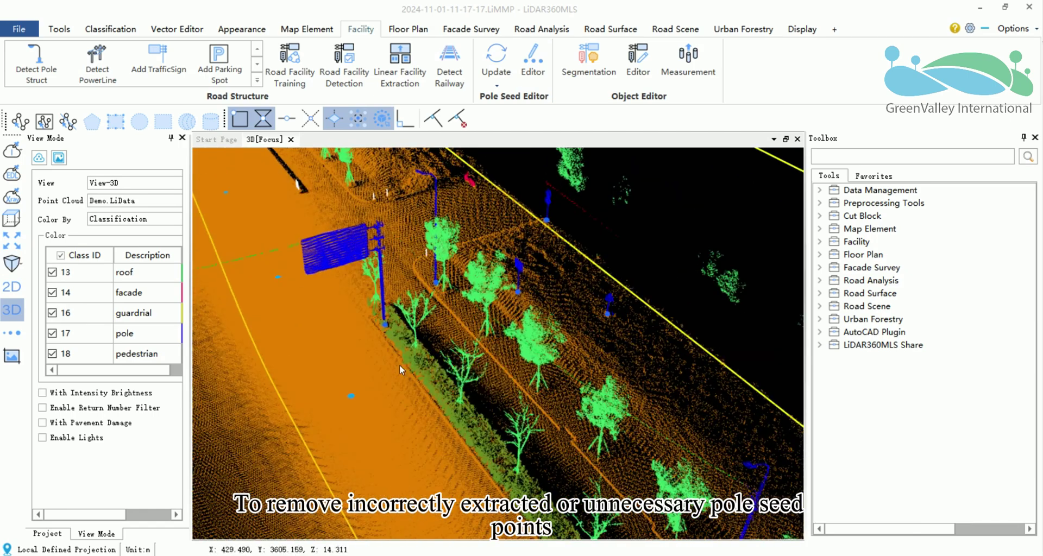
{"action": "middle_click_drag", "start_coordinate": [401, 300], "coordinate": [435, 483]}
{"action": "middle_click_drag", "start_coordinate": [369, 225], "coordinate": [393, 296]}
{"action": "scroll", "coordinate": [404, 312], "scroll_direction": "down", "scroll_amount": 3}
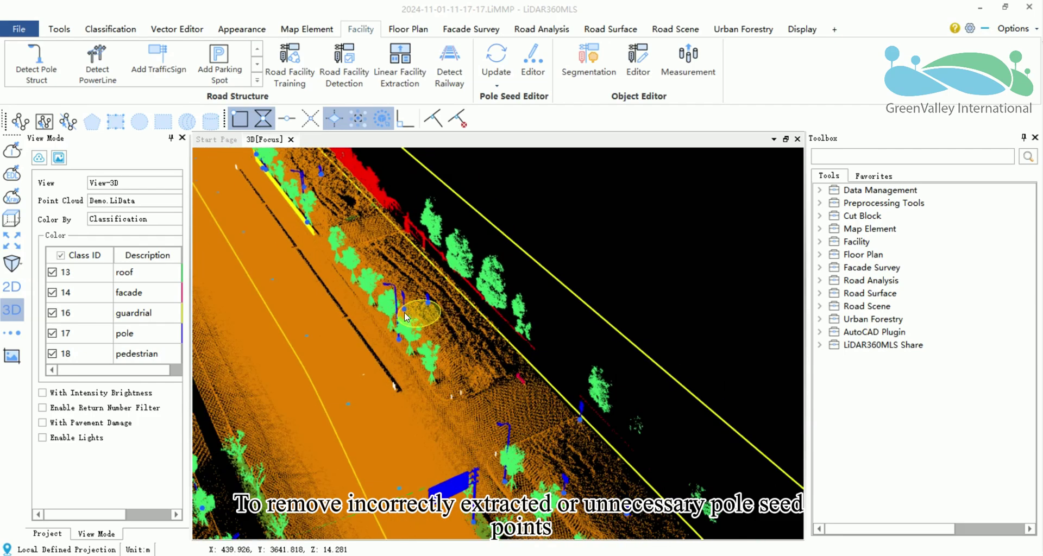
- Delete the unneeded pole seed points on the short posts beside the road, using rectangle selection of vectors
{"action": "scroll", "coordinate": [506, 370], "scroll_direction": "down", "scroll_amount": 2}
{"action": "scroll", "coordinate": [568, 404], "scroll_direction": "up", "scroll_amount": 3}
{"action": "scroll", "coordinate": [435, 356], "scroll_direction": "up", "scroll_amount": 4}
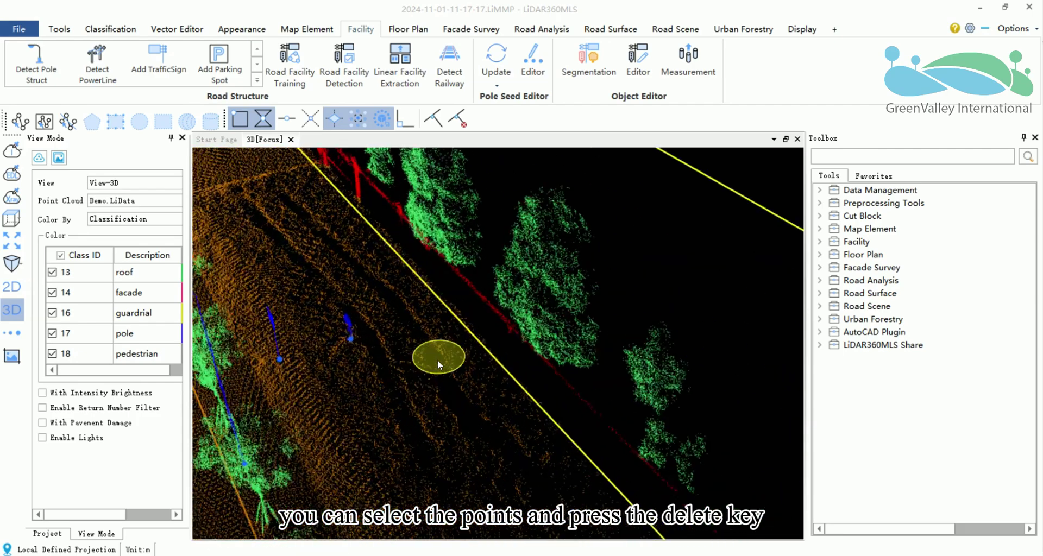
{"action": "left_click", "coordinate": [45, 121]}
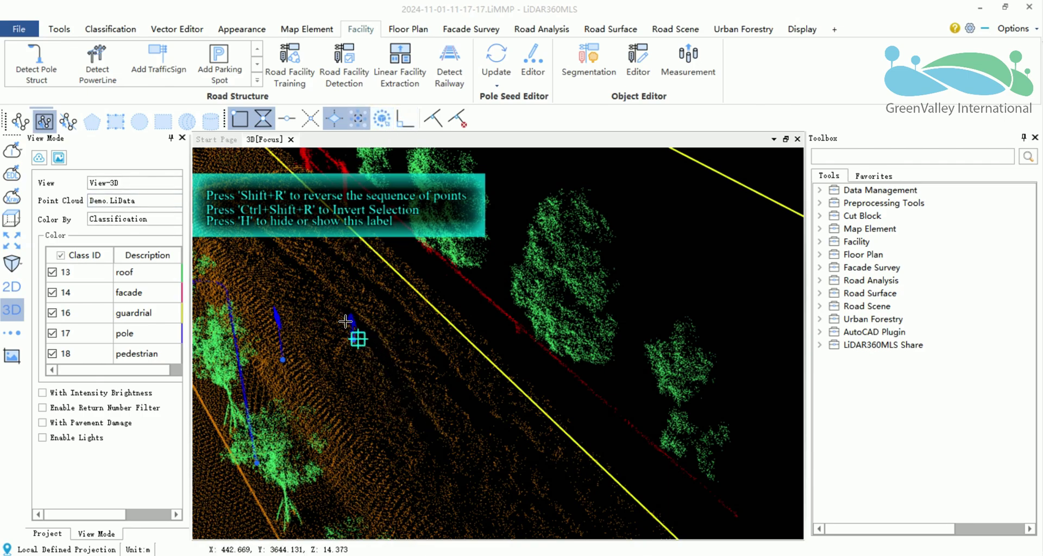
{"action": "left_click_drag", "start_coordinate": [327, 307], "coordinate": [390, 379]}
{"action": "mouse_move", "coordinate": [391, 379]}
{"action": "middle_mouse_down"}
{"action": "mouse_move", "coordinate": [542, 383]}
{"action": "mouse_move", "coordinate": [507, 374]}
{"action": "mouse_move", "coordinate": [524, 408]}
{"action": "mouse_move", "coordinate": [478, 406]}
{"action": "mouse_move", "coordinate": [641, 408]}
{"action": "mouse_move", "coordinate": [560, 440]}
{"action": "mouse_move", "coordinate": [515, 349]}
{"action": "middle_mouse_up"}
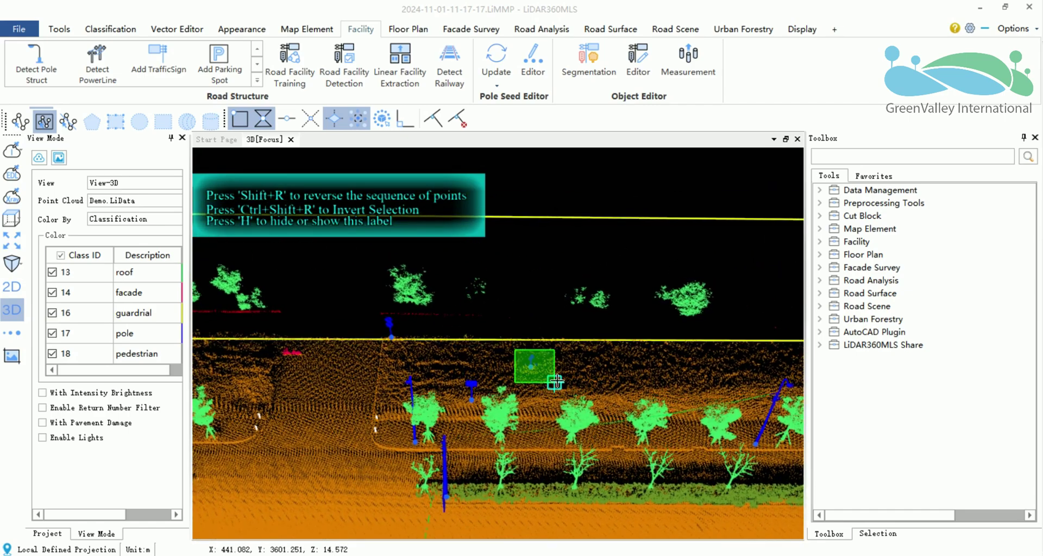
{"action": "middle_click_drag", "start_coordinate": [555, 382], "coordinate": [601, 399]}
{"action": "middle_click_drag", "start_coordinate": [511, 418], "coordinate": [521, 350]}
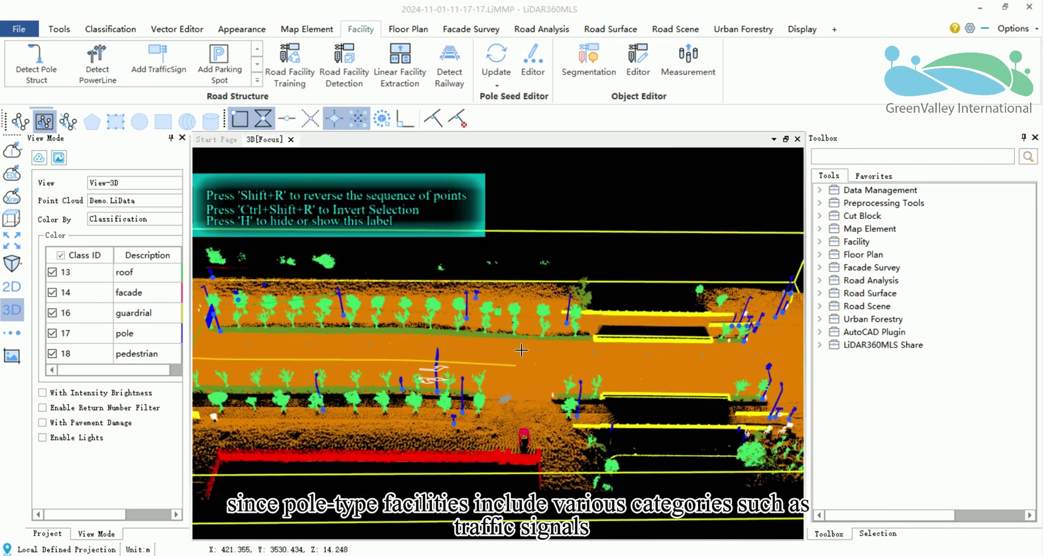
- Open the attribute table of the Pole layer and widen it beside the 3D view
{"action": "left_click", "coordinate": [47, 534]}
{"action": "scroll", "coordinate": [103, 305], "scroll_direction": "down", "scroll_amount": 5}
{"action": "right_click", "coordinate": [104, 345]}
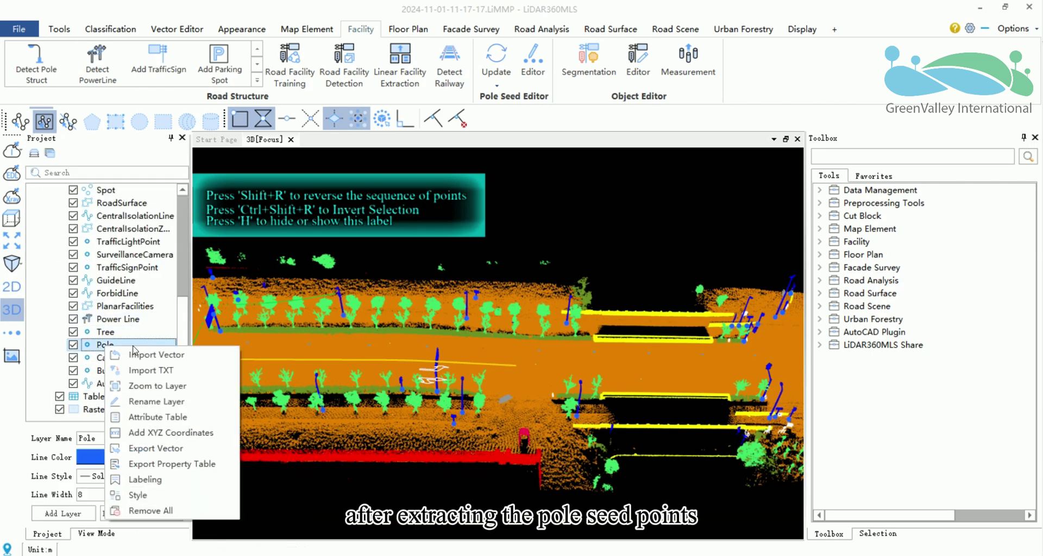
{"action": "left_click", "coordinate": [157, 417]}
{"action": "left_click_drag", "start_coordinate": [807, 240], "coordinate": [761, 243]}
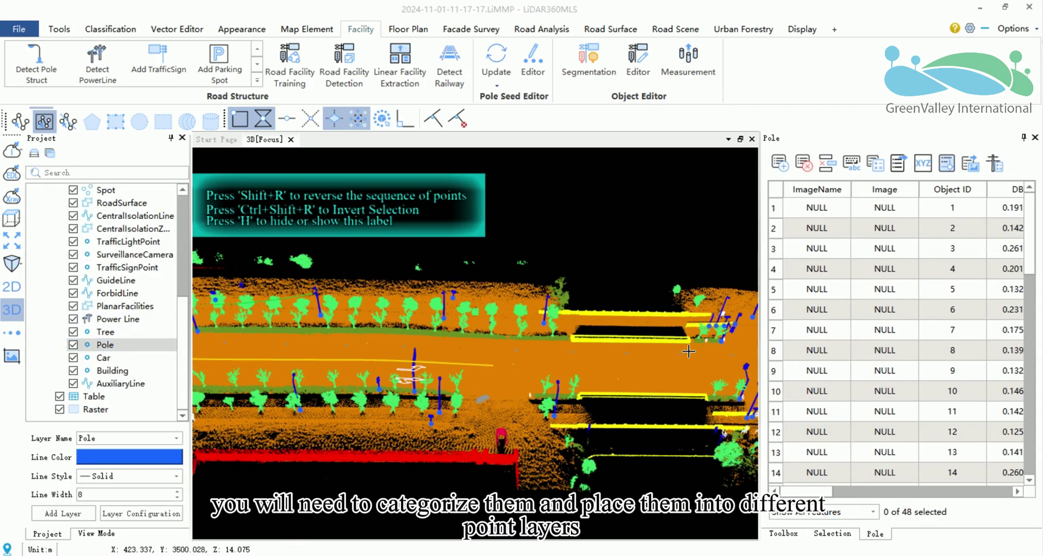
{"action": "middle_click_drag", "start_coordinate": [689, 351], "coordinate": [564, 368]}
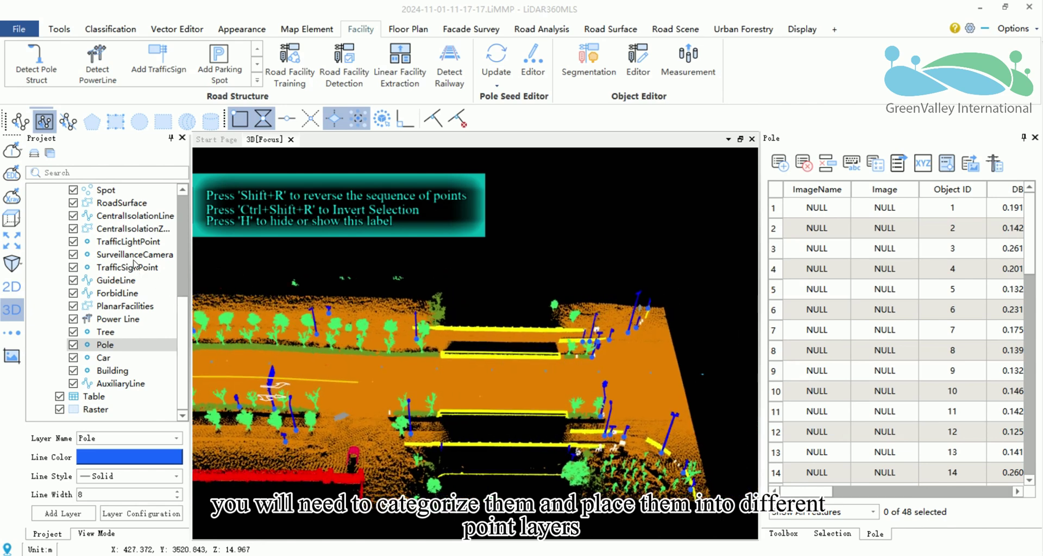
- Add a custom vector layer of type point named "streetlight point"
{"action": "scroll", "coordinate": [134, 265], "scroll_direction": "up", "scroll_amount": 5}
{"action": "right_click", "coordinate": [116, 257]}
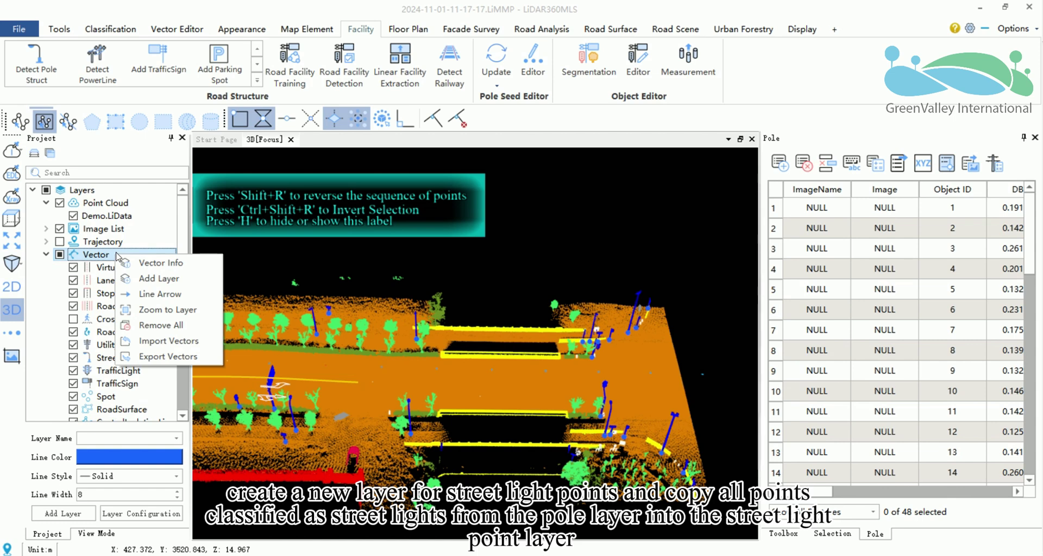
{"action": "left_click", "coordinate": [146, 278]}
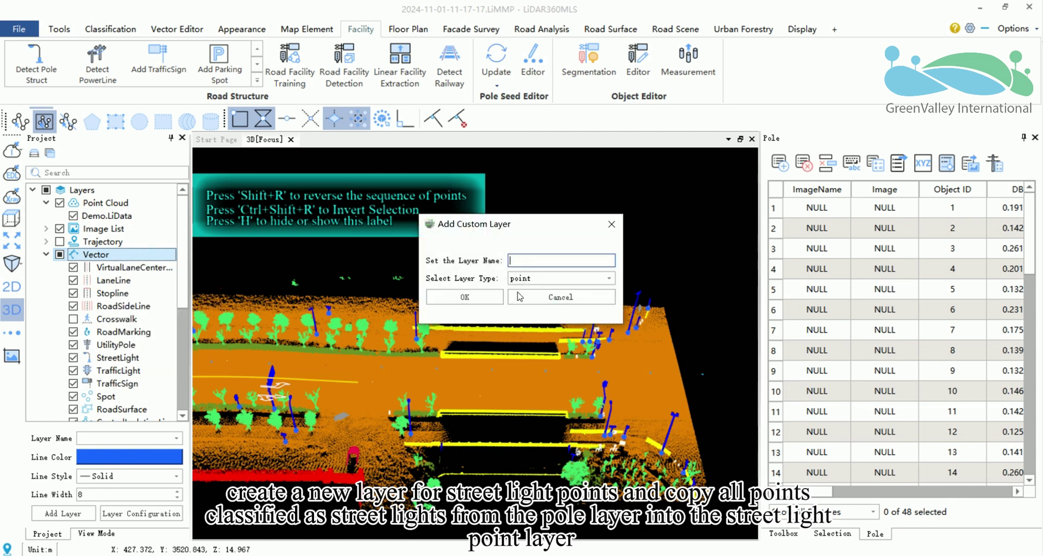
{"action": "type", "text": "streetlight point"}
{"action": "left_click", "coordinate": [464, 297]}
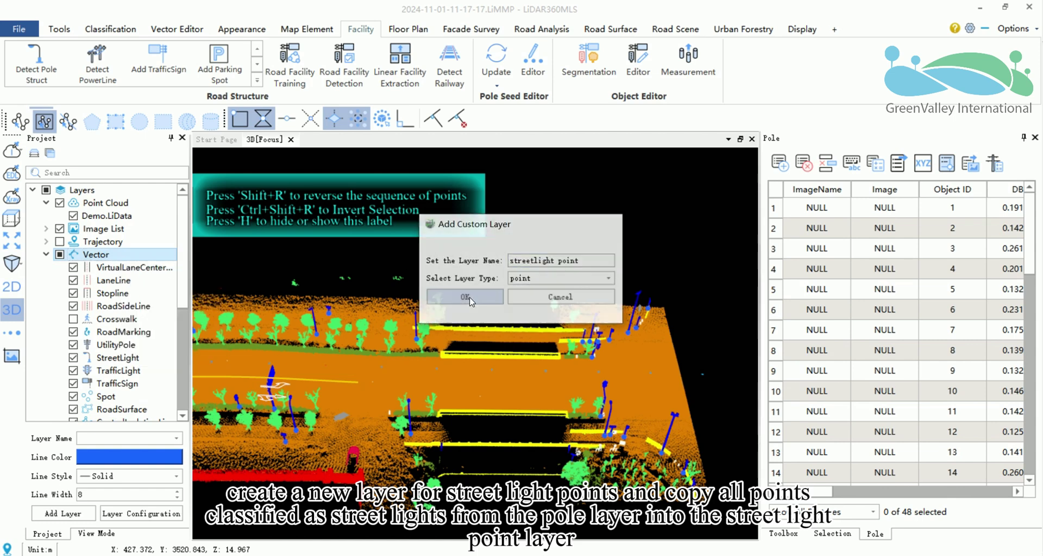
- Open the attribute table of the streetlight point layer and bring up the Pole layer's attribute table again
{"action": "right_click", "coordinate": [132, 383]}
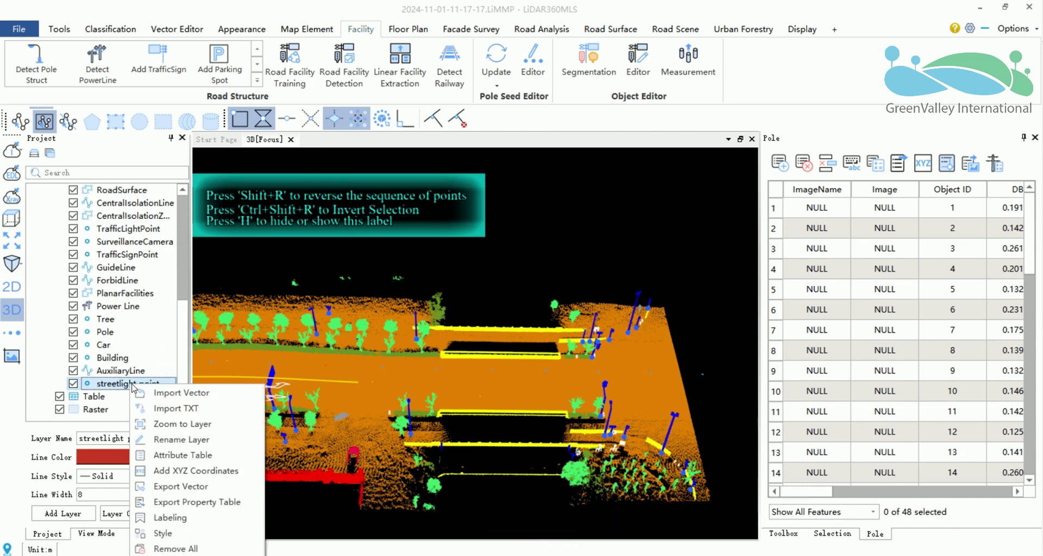
{"action": "left_click", "coordinate": [189, 454]}
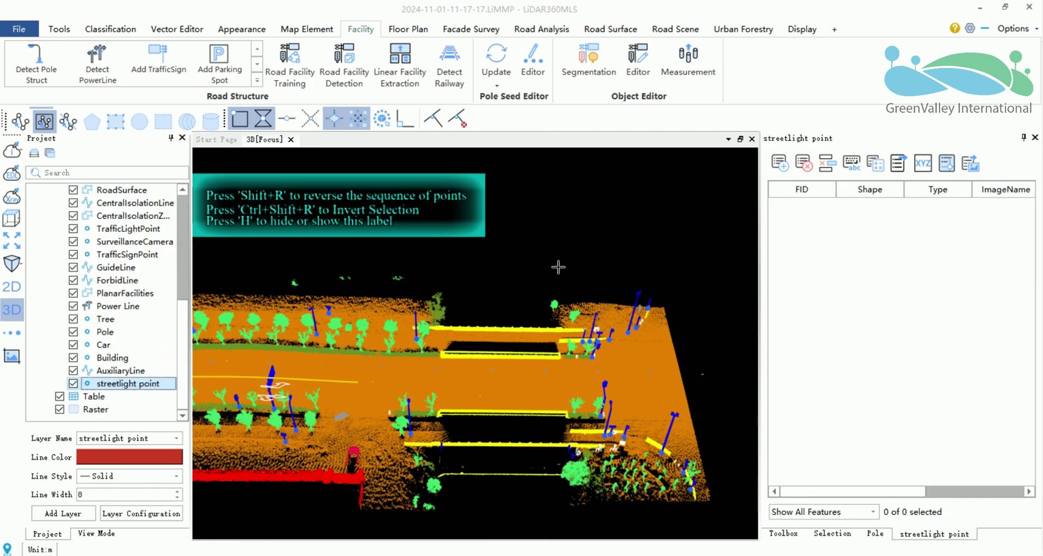
{"action": "left_click", "coordinate": [110, 334]}
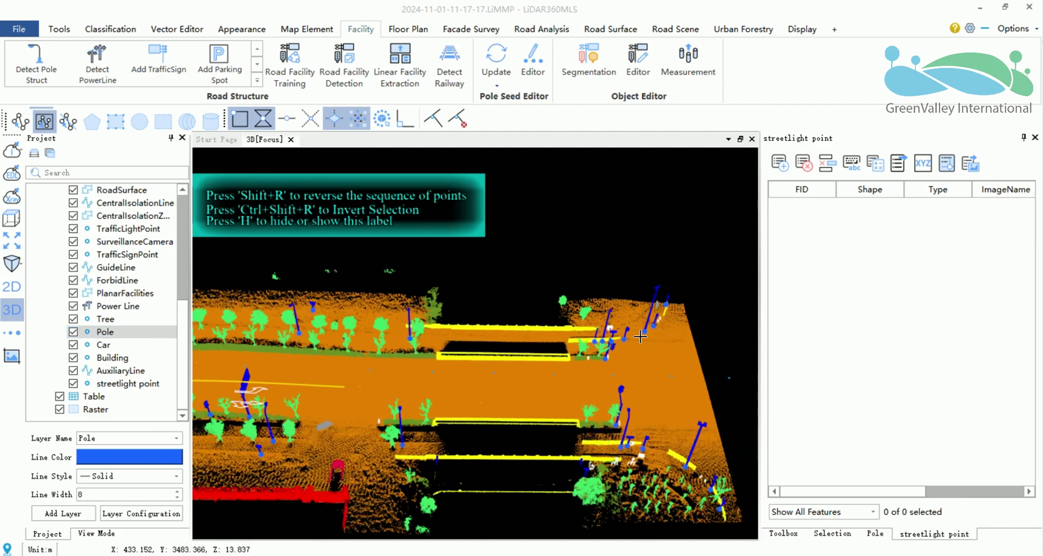
{"action": "scroll", "coordinate": [612, 340], "scroll_direction": "up", "scroll_amount": 3}
{"action": "right_click", "coordinate": [106, 332]}
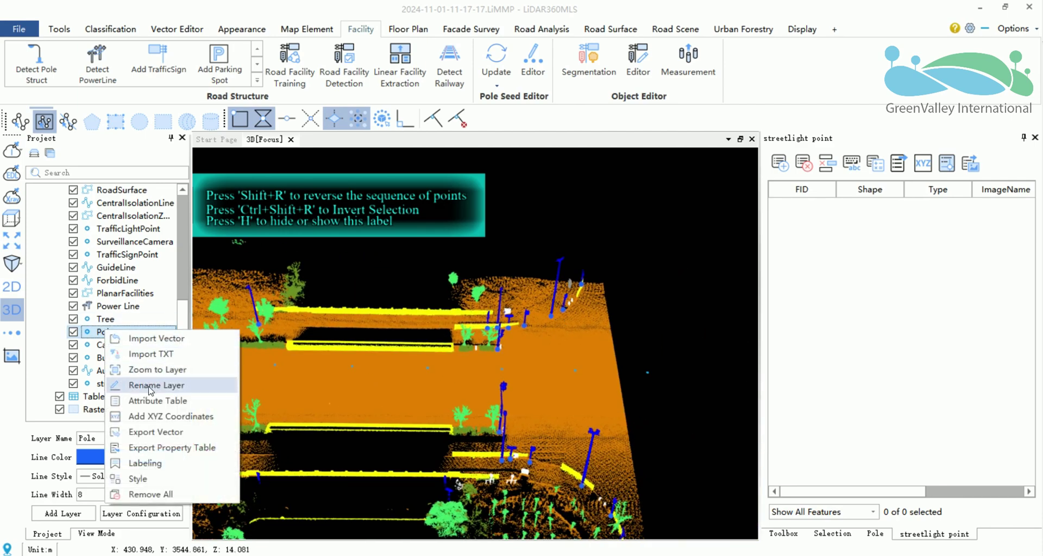
{"action": "left_click", "coordinate": [157, 401]}
- Select five street light seed points of the Pole layer one by one along the far side of the road
{"action": "scroll", "coordinate": [593, 312], "scroll_direction": "up", "scroll_amount": 5}
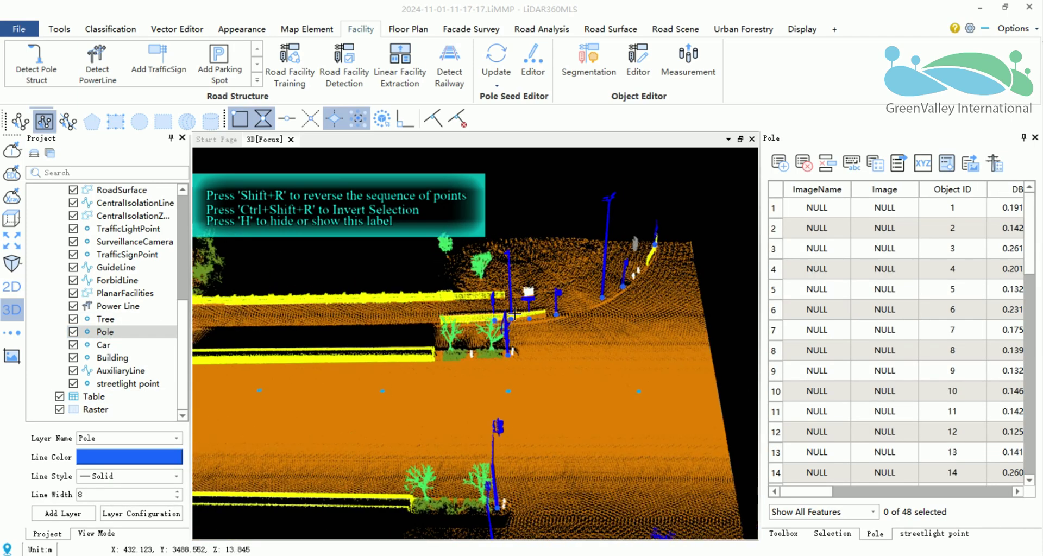
{"action": "scroll", "coordinate": [508, 299], "scroll_direction": "up", "scroll_amount": 3}
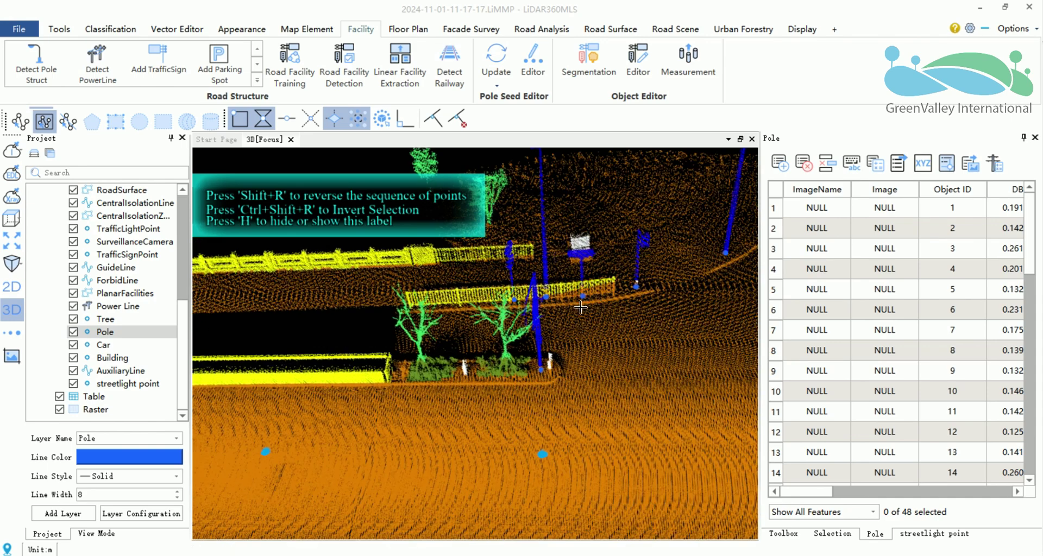
{"action": "left_click", "coordinate": [21, 121]}
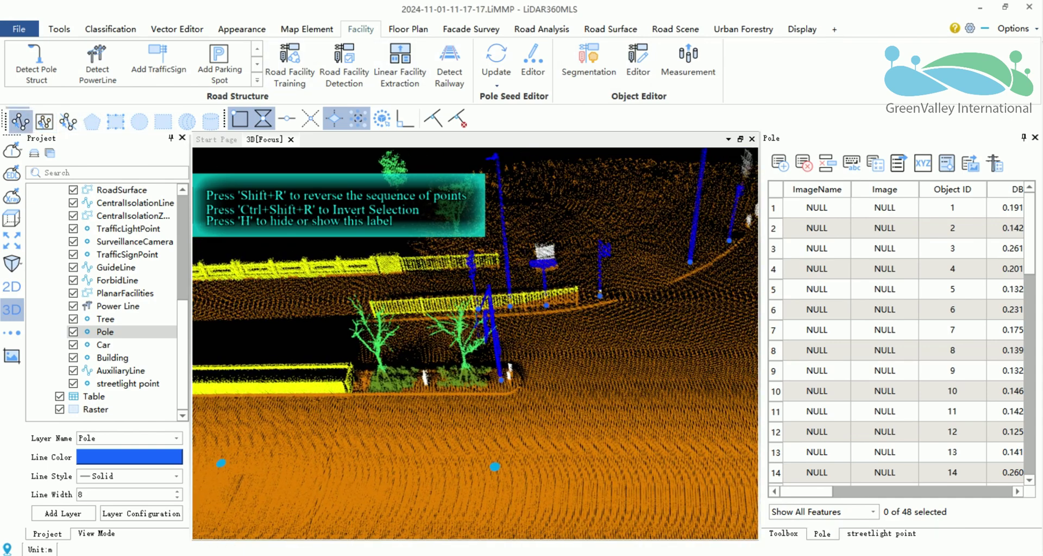
{"action": "left_click", "coordinate": [508, 308]}
{"action": "left_click_drag", "start_coordinate": [508, 307], "coordinate": [552, 375]}
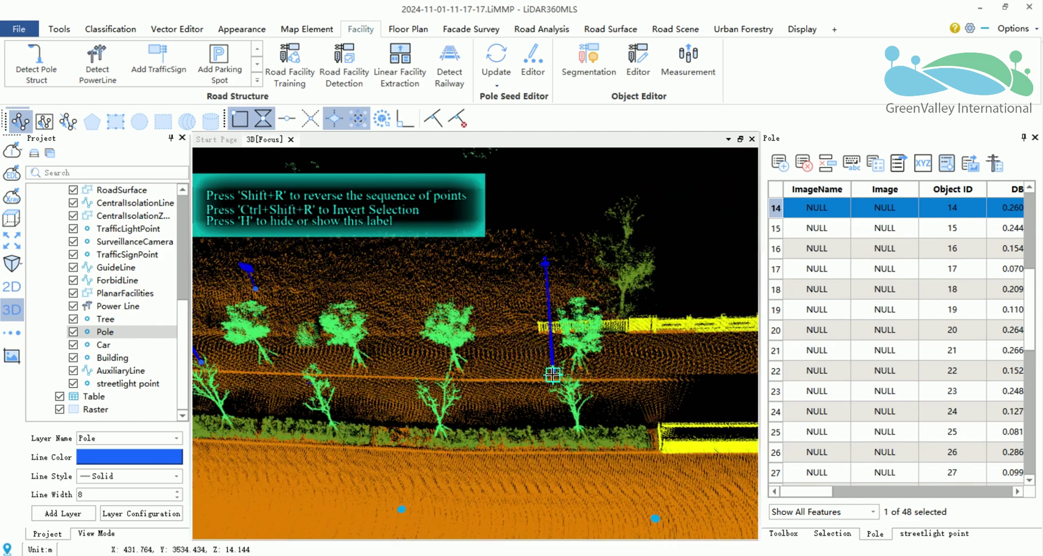
{"action": "left_click", "coordinate": [552, 372]}
{"action": "middle_click_drag", "start_coordinate": [318, 341], "coordinate": [628, 341]}
{"action": "middle_click_drag", "start_coordinate": [396, 353], "coordinate": [678, 345]}
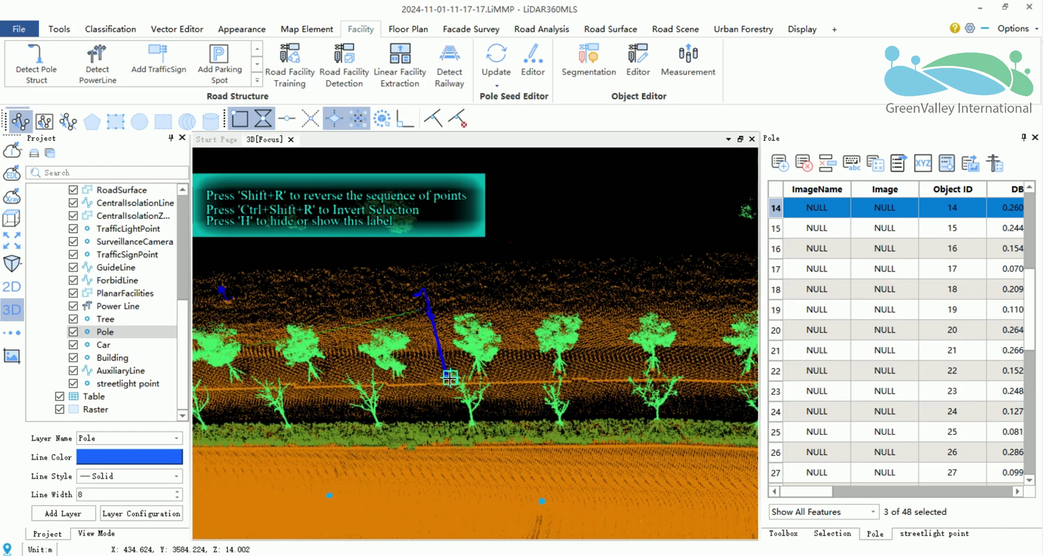
{"action": "left_click", "coordinate": [446, 377]}
{"action": "middle_click_drag", "start_coordinate": [335, 341], "coordinate": [683, 322]}
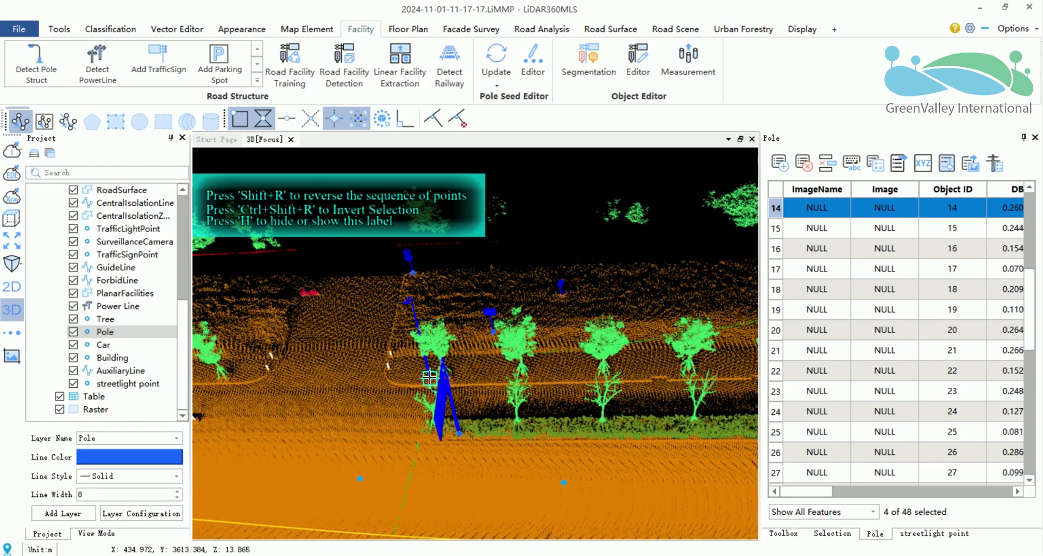
{"action": "left_click", "coordinate": [430, 377]}
{"action": "scroll", "coordinate": [815, 304], "scroll_direction": "up", "scroll_amount": 3}
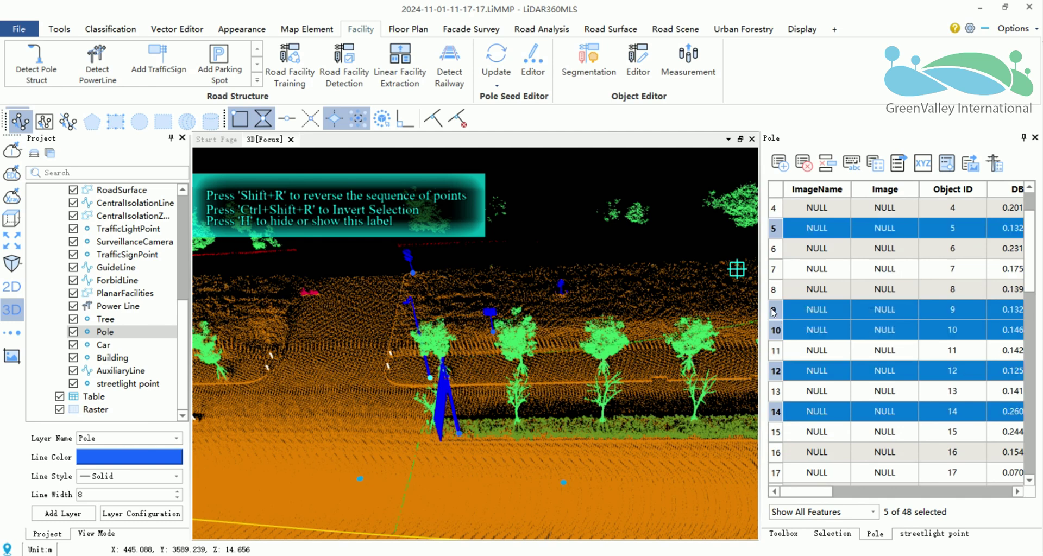
- Paste the selected points into the streetlight point layer with Delete original object, remove them from the Pole layer, and show the streetlight point table
{"action": "right_click", "coordinate": [774, 312]}
{"action": "left_click", "coordinate": [850, 353]}
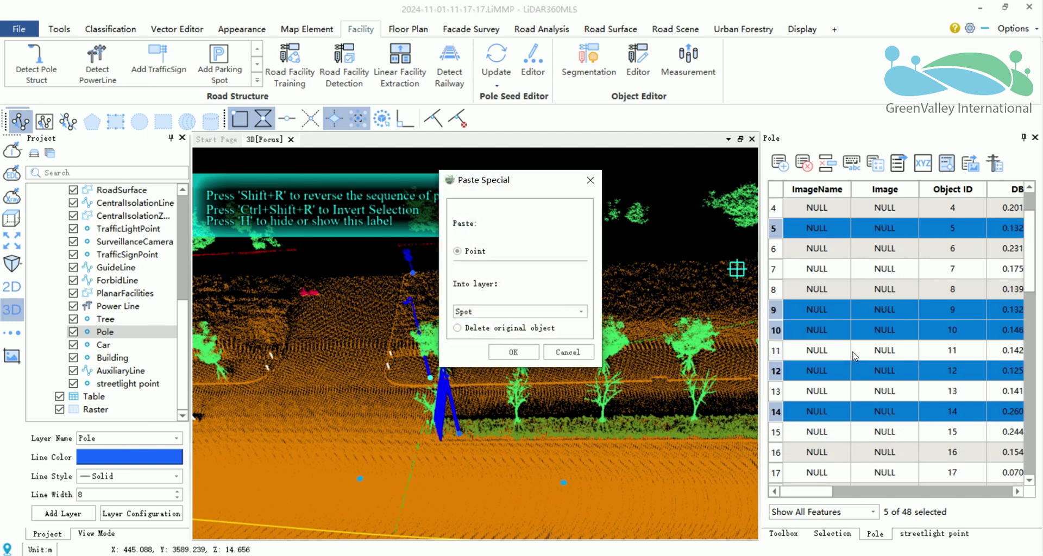
{"action": "left_click", "coordinate": [483, 313]}
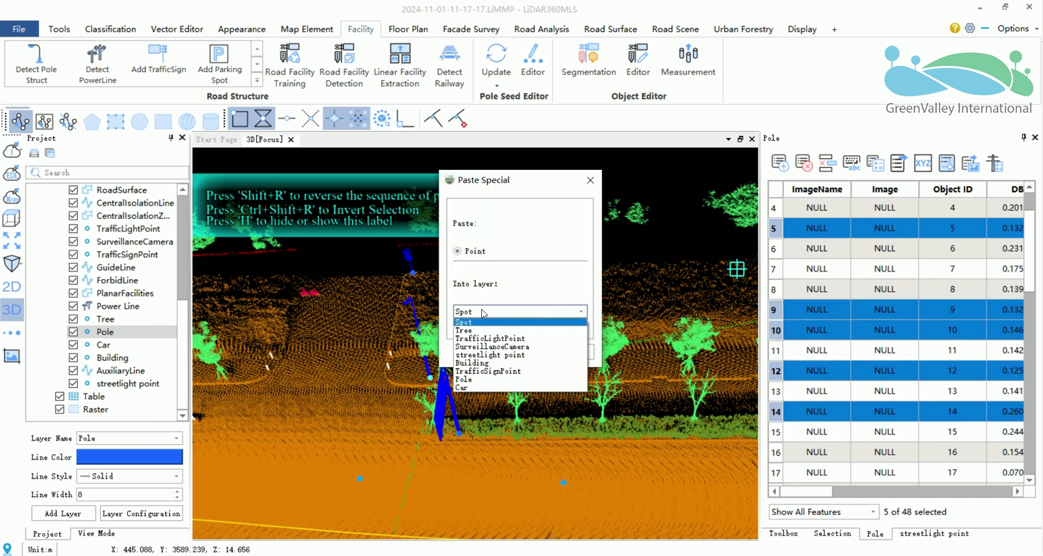
{"action": "left_click", "coordinate": [486, 355]}
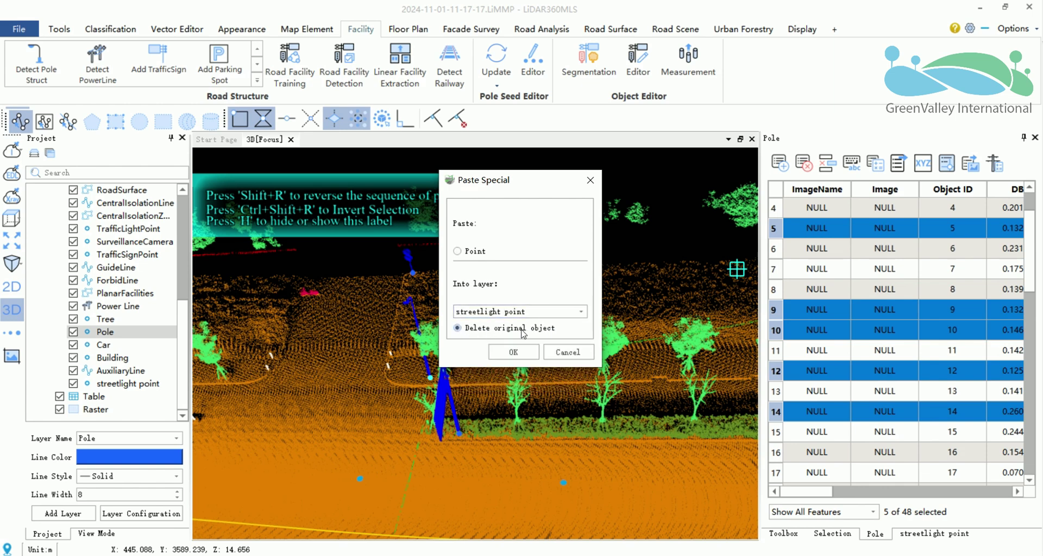
{"action": "left_click", "coordinate": [514, 352]}
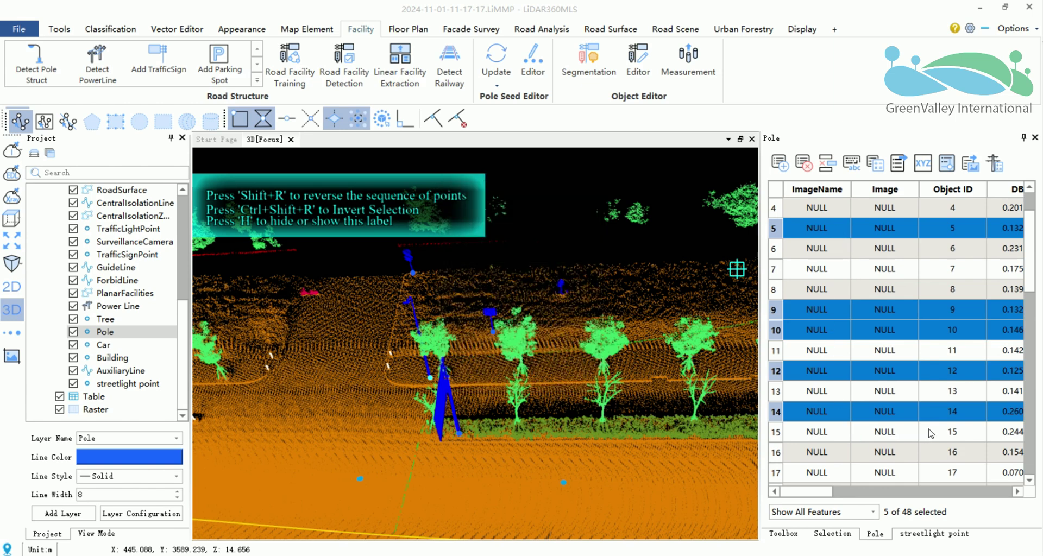
{"action": "key", "text": "Delete"}
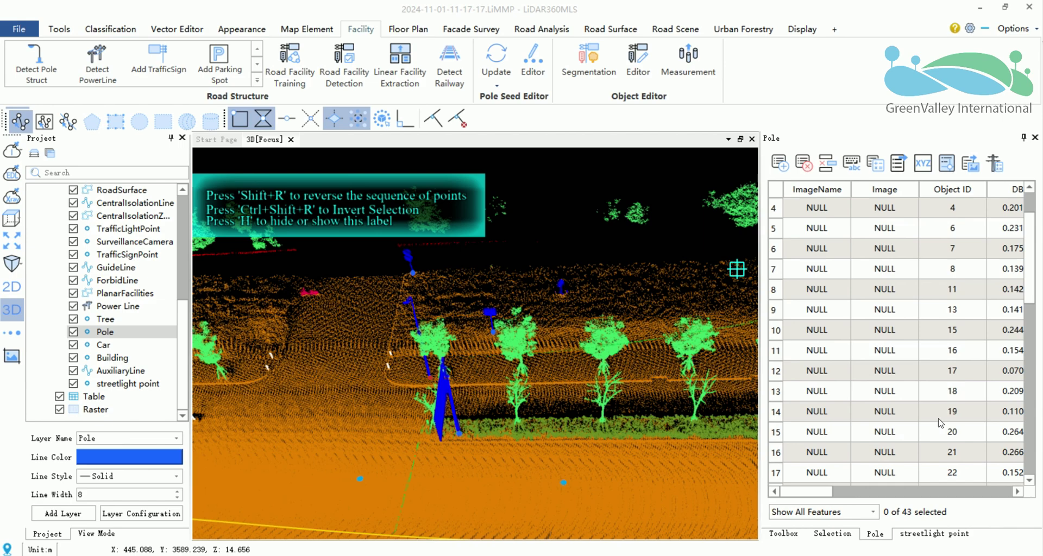
{"action": "left_click", "coordinate": [935, 534]}
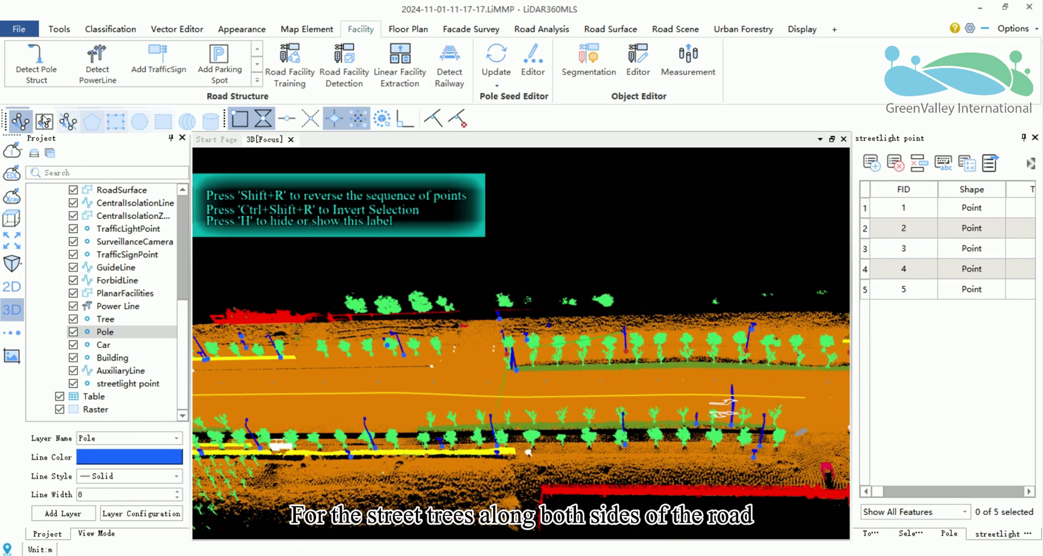
- End vector selection, start the Urban Forestry Seed Editor and display only the High Vegetation class of the point cloud
{"action": "left_click", "coordinate": [21, 122]}
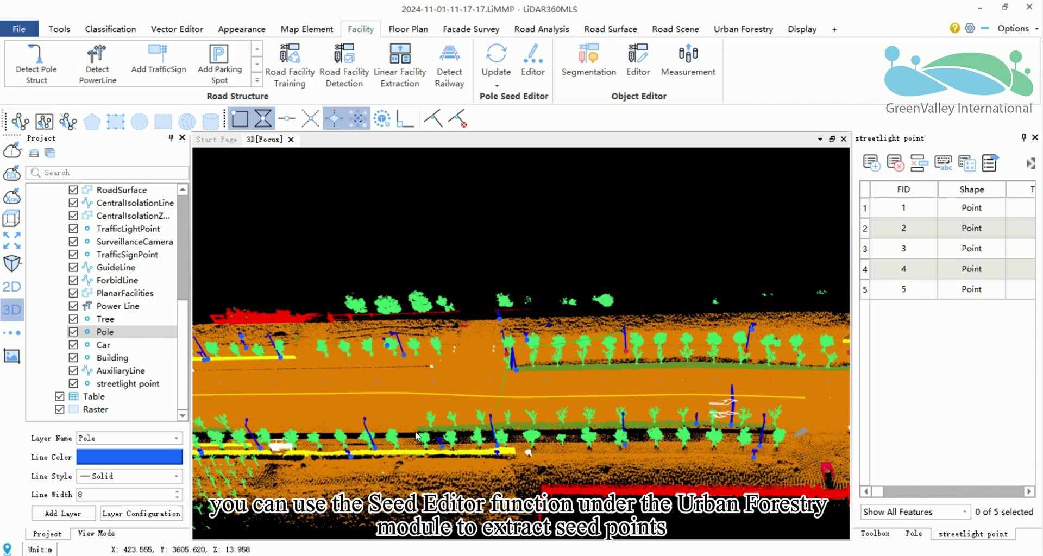
{"action": "left_click", "coordinate": [743, 29]}
{"action": "left_click", "coordinate": [408, 60]}
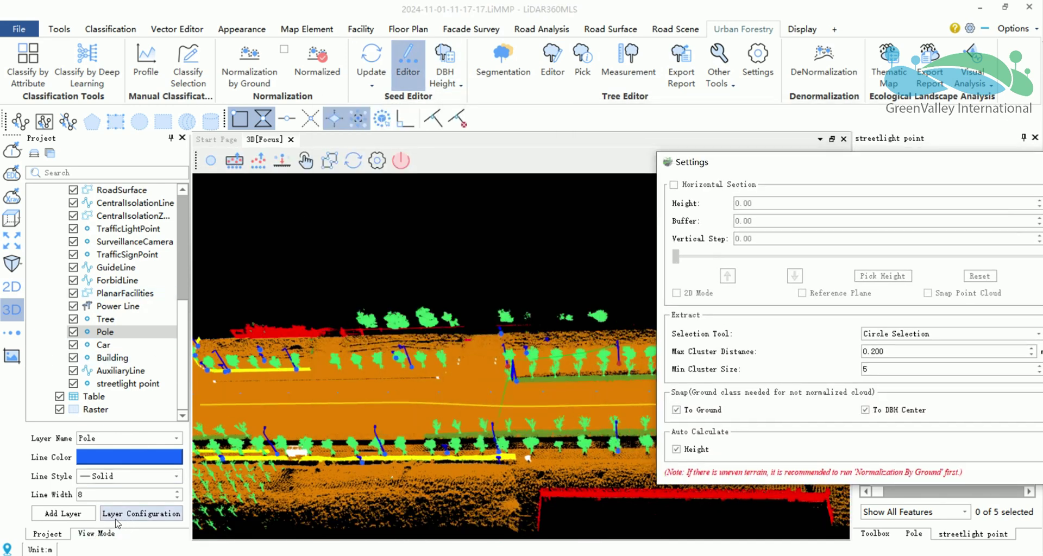
{"action": "left_click", "coordinate": [97, 533]}
{"action": "left_click", "coordinate": [61, 255]}
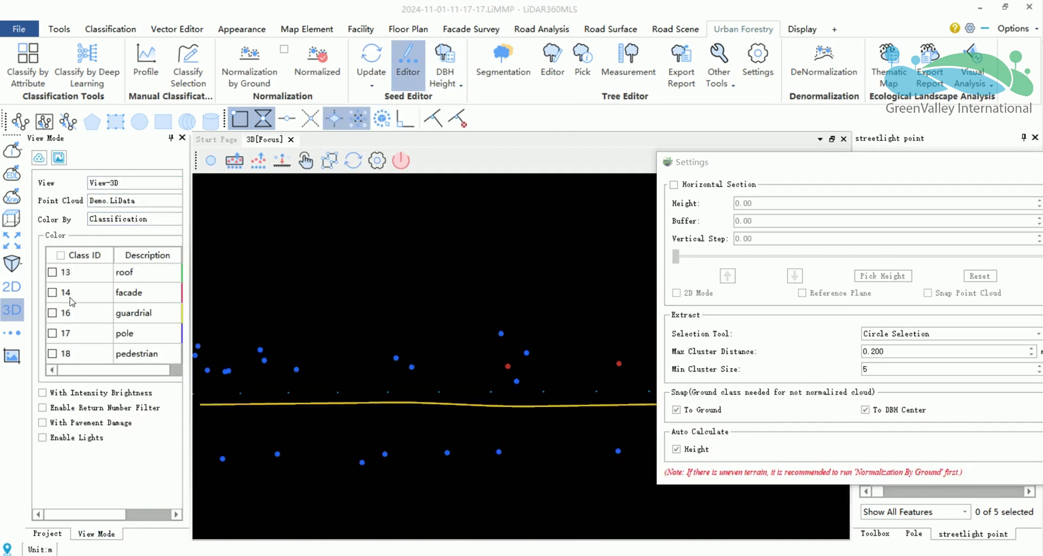
{"action": "left_click", "coordinate": [52, 356]}
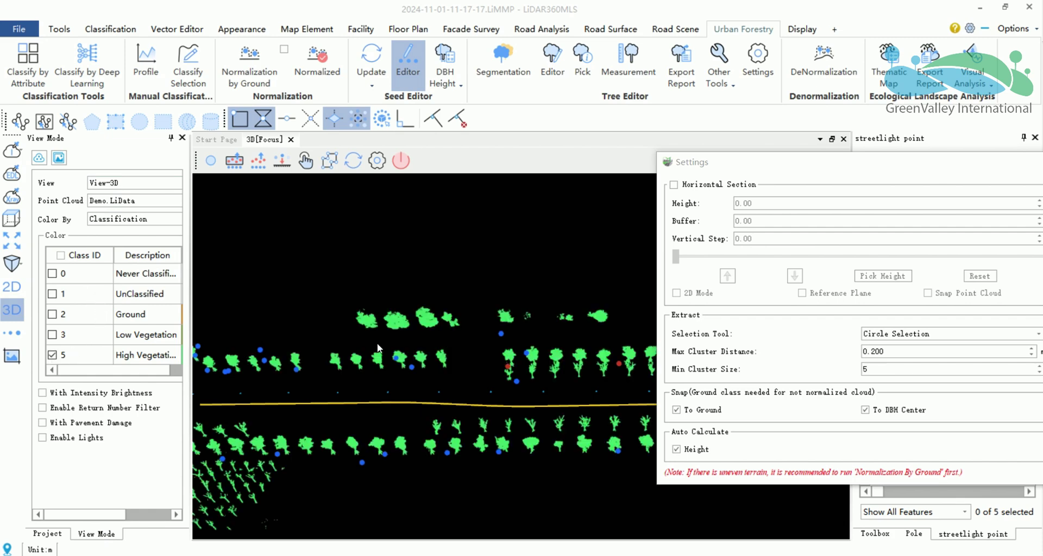
- Hide the Pole layer and move the seed editor's Settings dialog away from the point cloud
{"action": "left_click", "coordinate": [46, 534]}
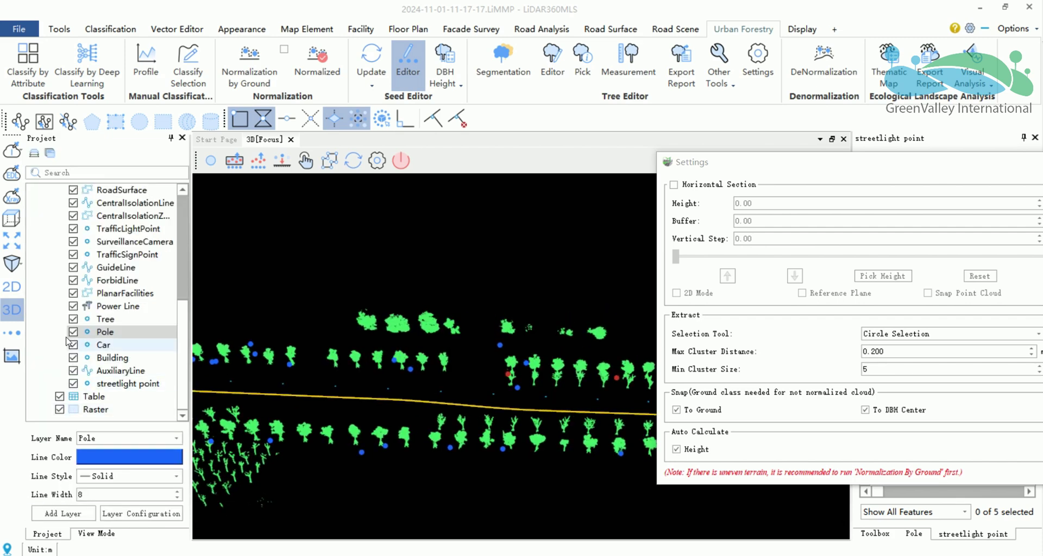
{"action": "left_click", "coordinate": [74, 335]}
{"action": "left_click", "coordinate": [96, 534]}
{"action": "left_click_drag", "start_coordinate": [320, 438], "coordinate": [380, 396]}
{"action": "left_click_drag", "start_coordinate": [762, 166], "coordinate": [849, 168]}
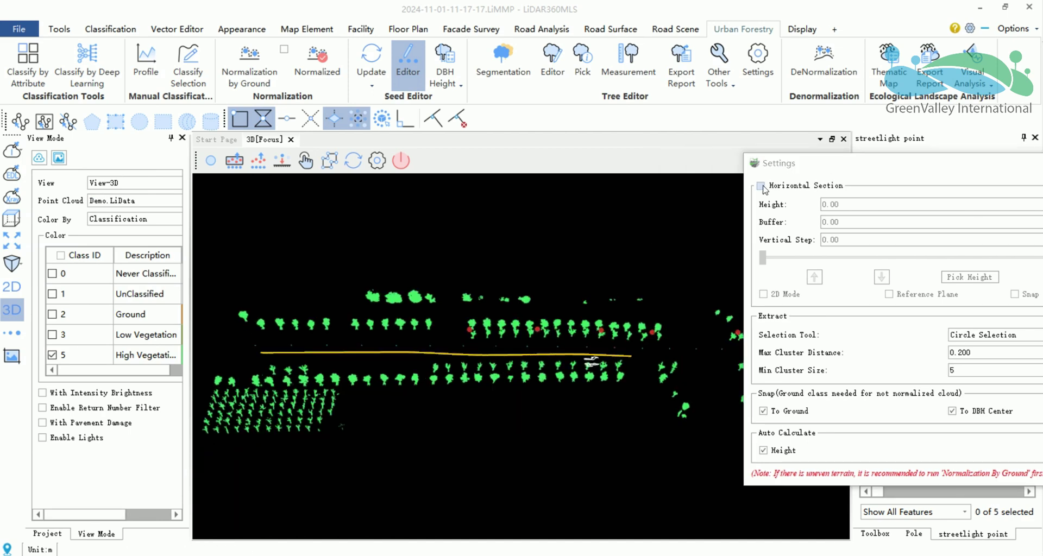
- Enable the horizontal section in 2D mode and lower its height to about 14.92 so it cuts through the tree trunks
{"action": "left_click", "coordinate": [762, 186]}
{"action": "scroll", "coordinate": [597, 250], "scroll_direction": "down", "scroll_amount": 2}
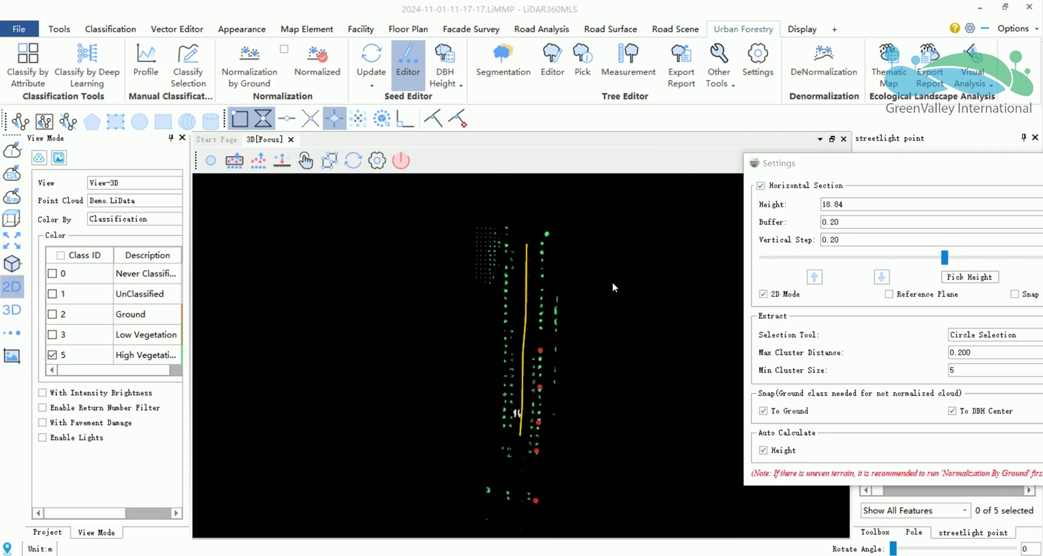
{"action": "left_click_drag", "start_coordinate": [948, 264], "coordinate": [881, 274]}
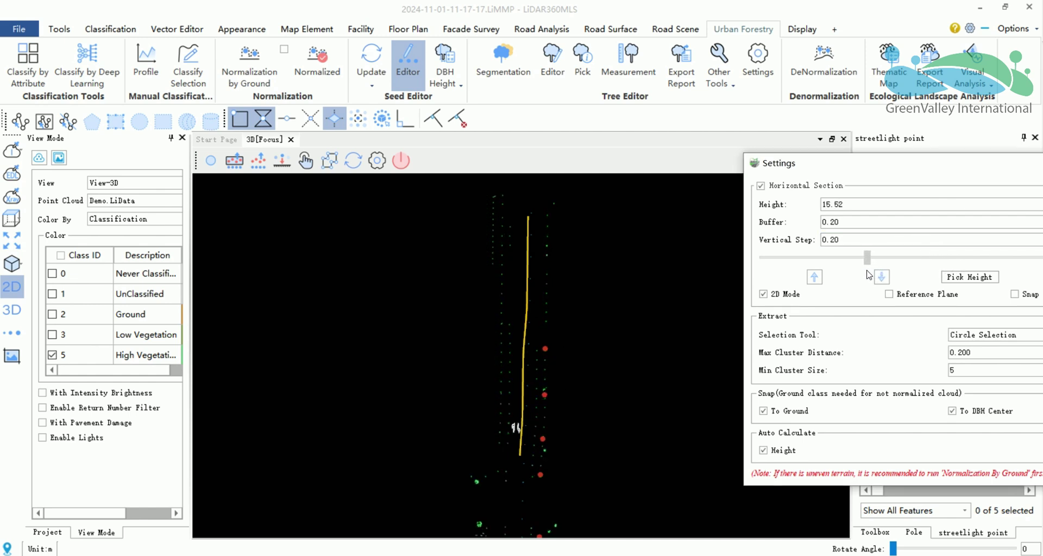
{"action": "scroll", "coordinate": [583, 342], "scroll_direction": "down", "scroll_amount": 2}
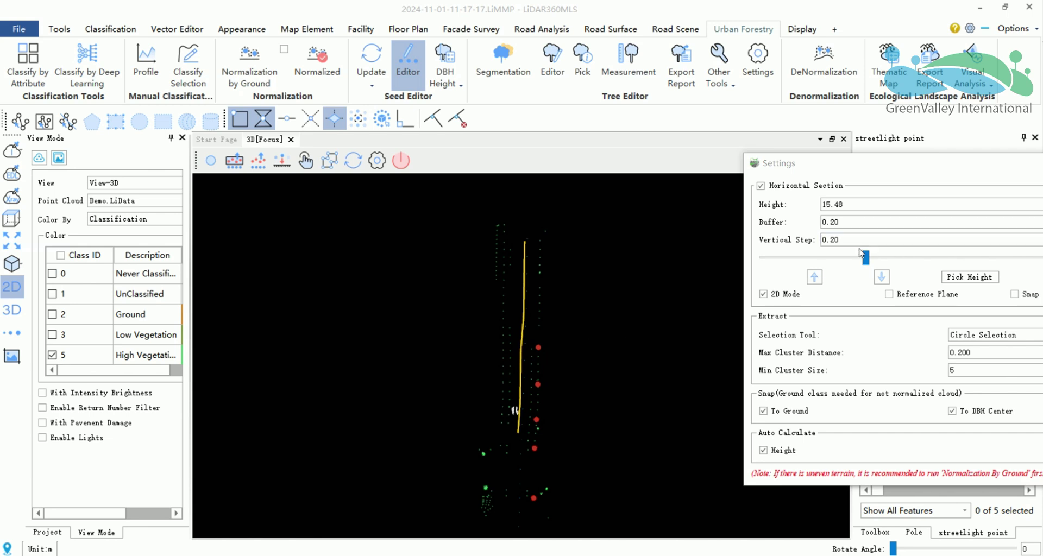
{"action": "left_click_drag", "start_coordinate": [860, 250], "coordinate": [859, 260]}
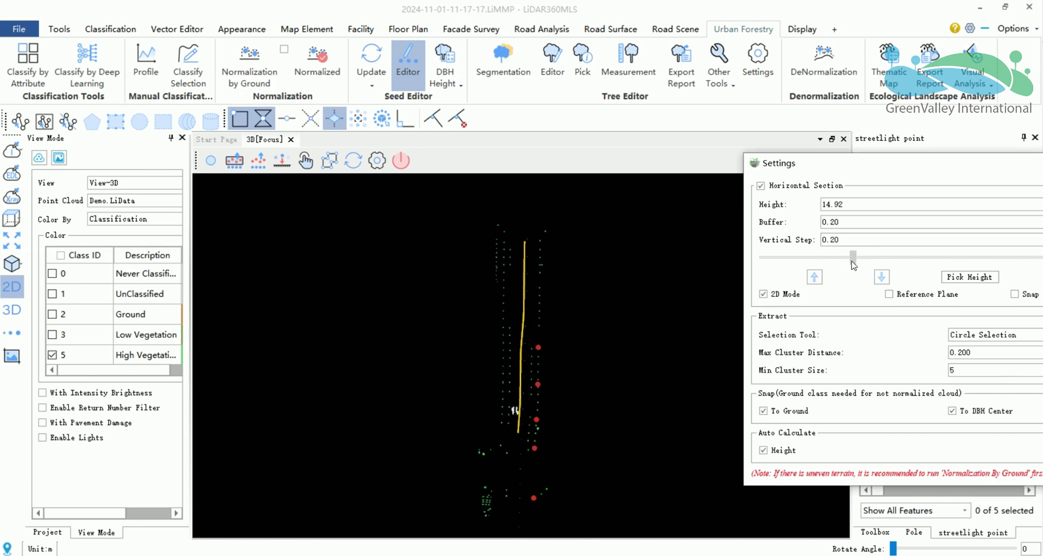
- Extract tree seed points using Polygon Selection, enclosing the street tree rows on both sides of the road
{"action": "left_click", "coordinate": [989, 335]}
{"action": "left_click", "coordinate": [981, 343]}
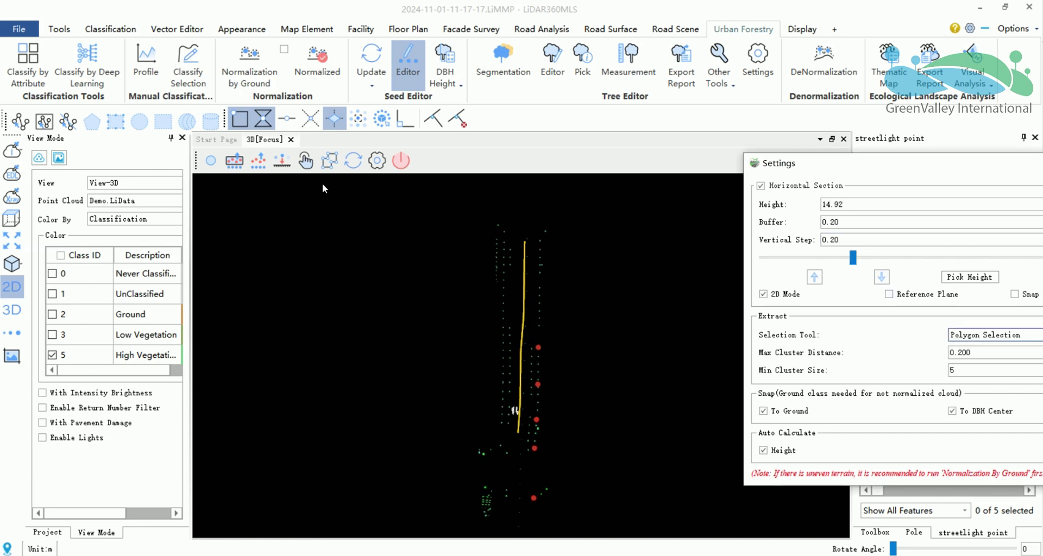
{"action": "left_click", "coordinate": [236, 161]}
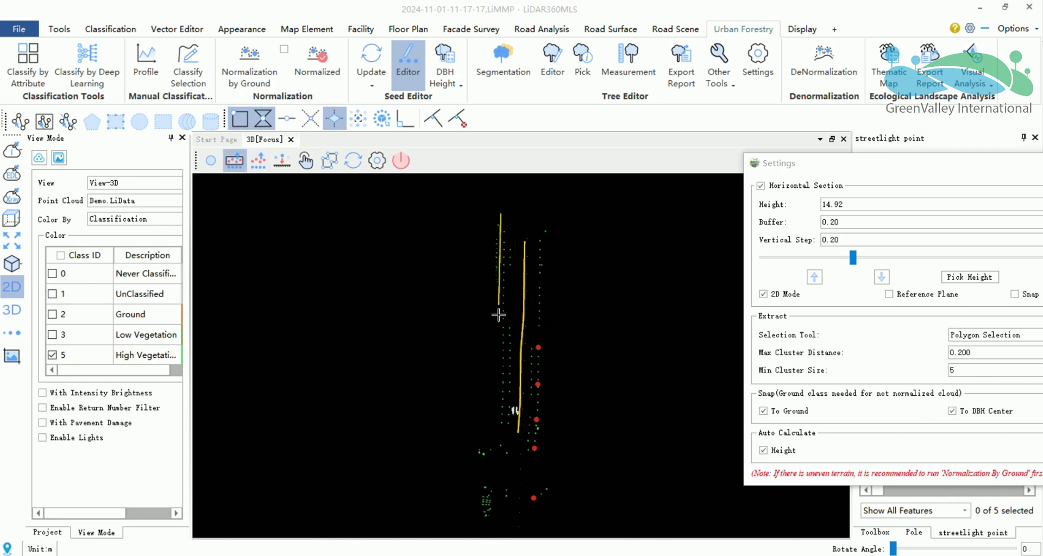
{"action": "left_click", "coordinate": [497, 450]}
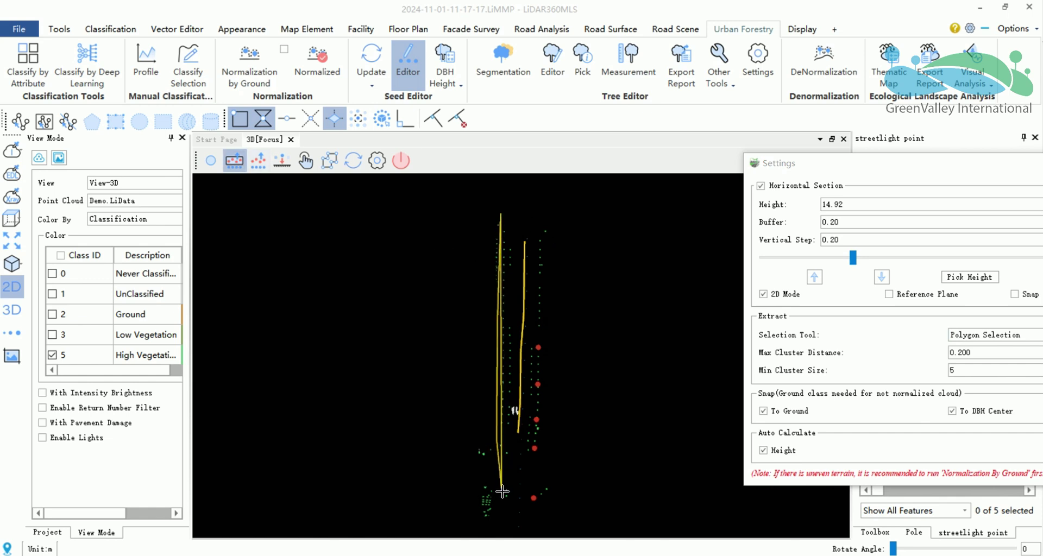
{"action": "left_click", "coordinate": [500, 512]}
{"action": "left_click", "coordinate": [522, 509]}
{"action": "left_click", "coordinate": [543, 465]}
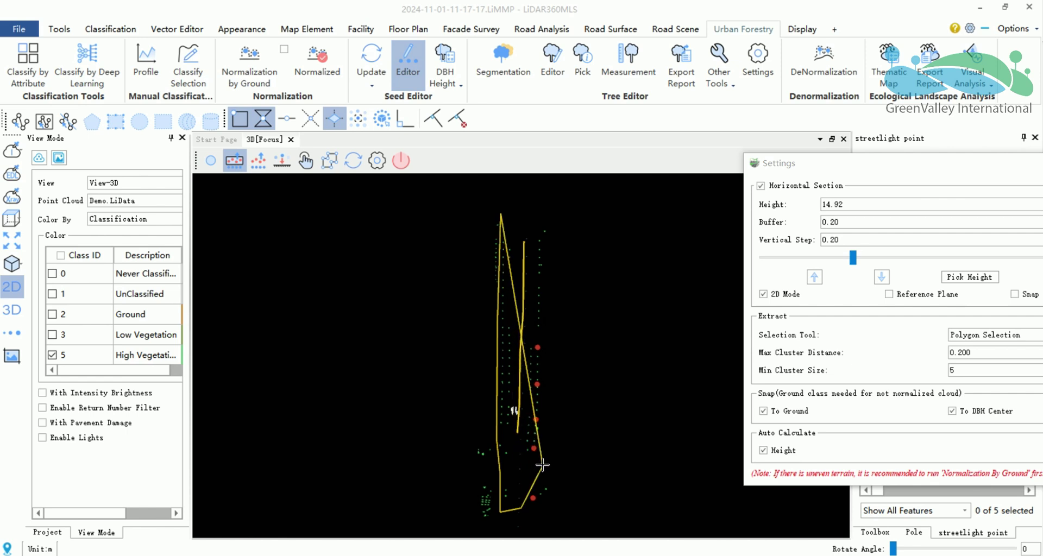
{"action": "left_click", "coordinate": [564, 273]}
{"action": "right_click", "coordinate": [558, 220]}
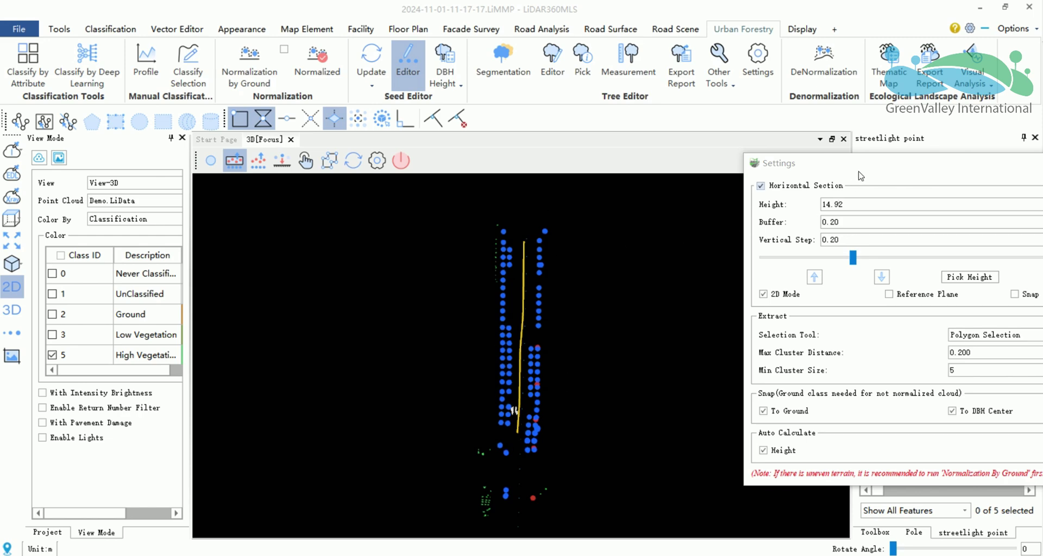
- Close the seed editor and display all point cloud classes together in a tilted 3D view of the road and trees
{"action": "left_click", "coordinate": [913, 192]}
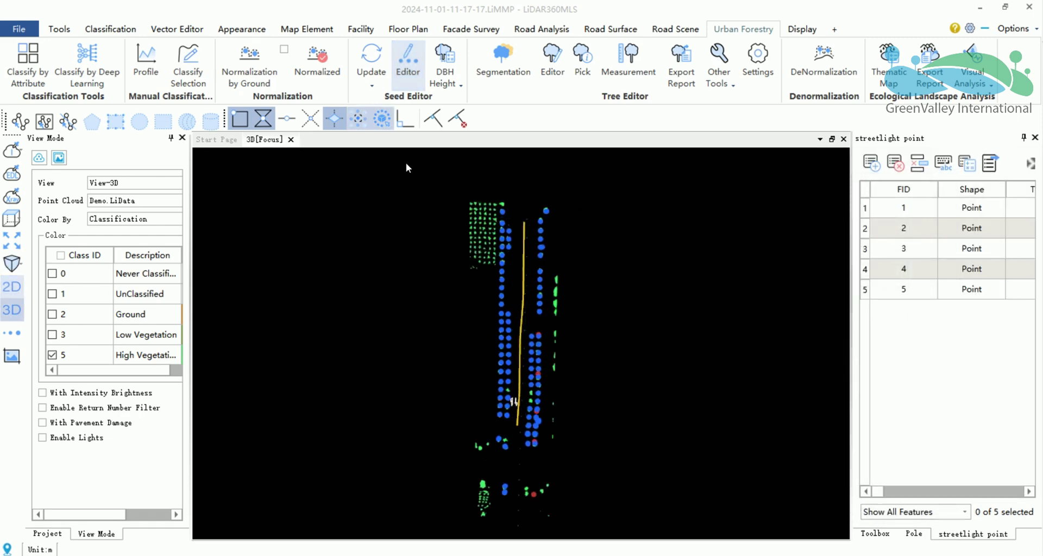
{"action": "scroll", "coordinate": [555, 390], "scroll_direction": "up", "scroll_amount": 3}
{"action": "left_click", "coordinate": [61, 256]}
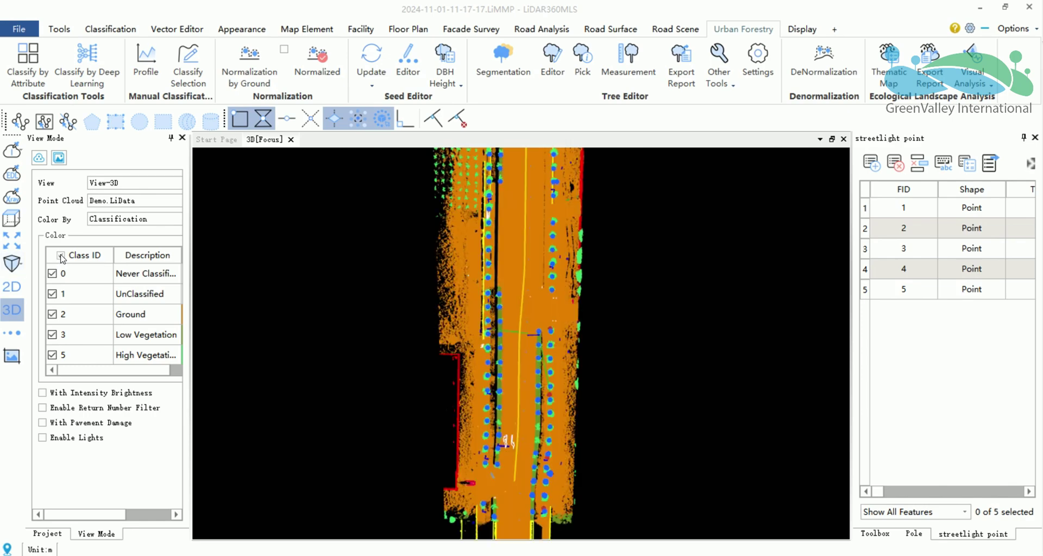
{"action": "left_click_drag", "start_coordinate": [619, 245], "coordinate": [314, 365]}
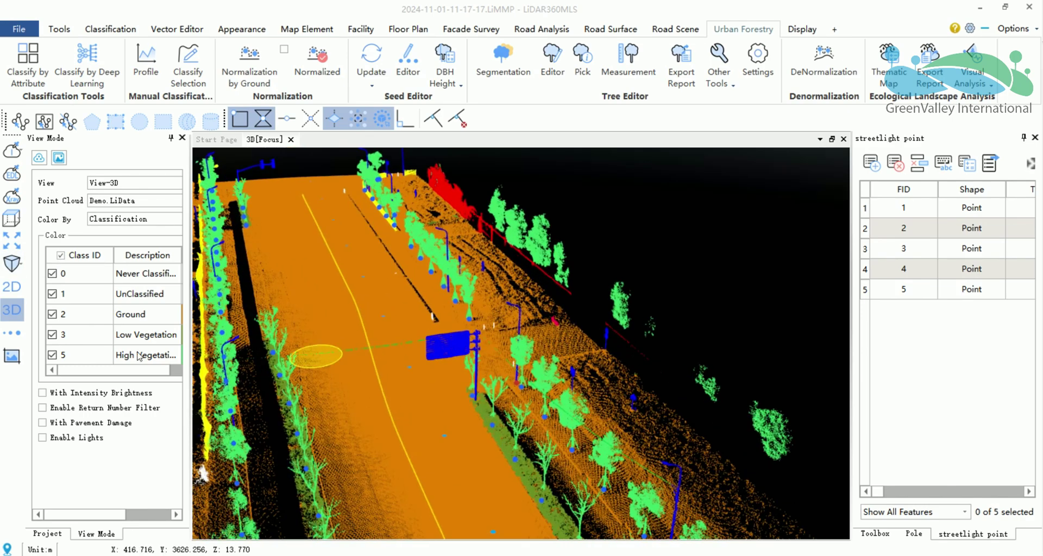
- Change the Tree layer's line color to red so the tree seed points stand out among the street trees
{"action": "left_click", "coordinate": [47, 534]}
{"action": "left_click", "coordinate": [111, 321]}
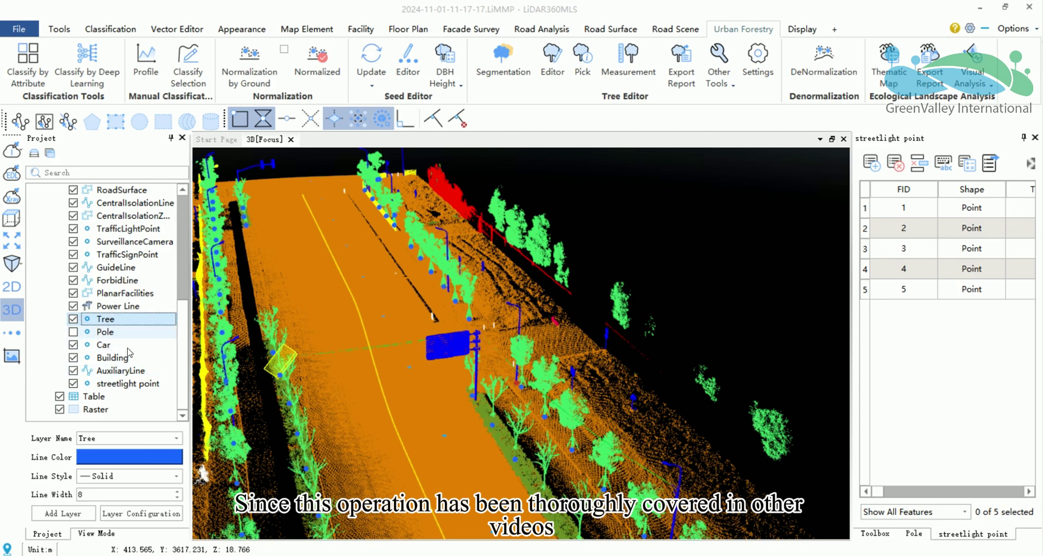
{"action": "left_click", "coordinate": [129, 457]}
{"action": "left_click", "coordinate": [407, 268]}
{"action": "left_click", "coordinate": [610, 413]}
{"action": "scroll", "coordinate": [638, 425], "scroll_direction": "up", "scroll_amount": 1}
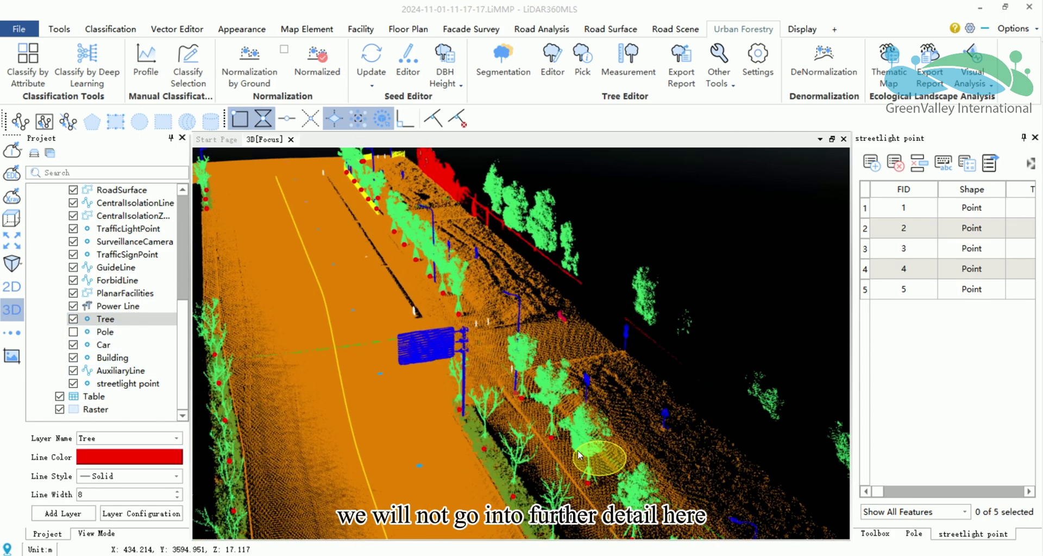
{"action": "scroll", "coordinate": [560, 397], "scroll_direction": "up", "scroll_amount": 3}
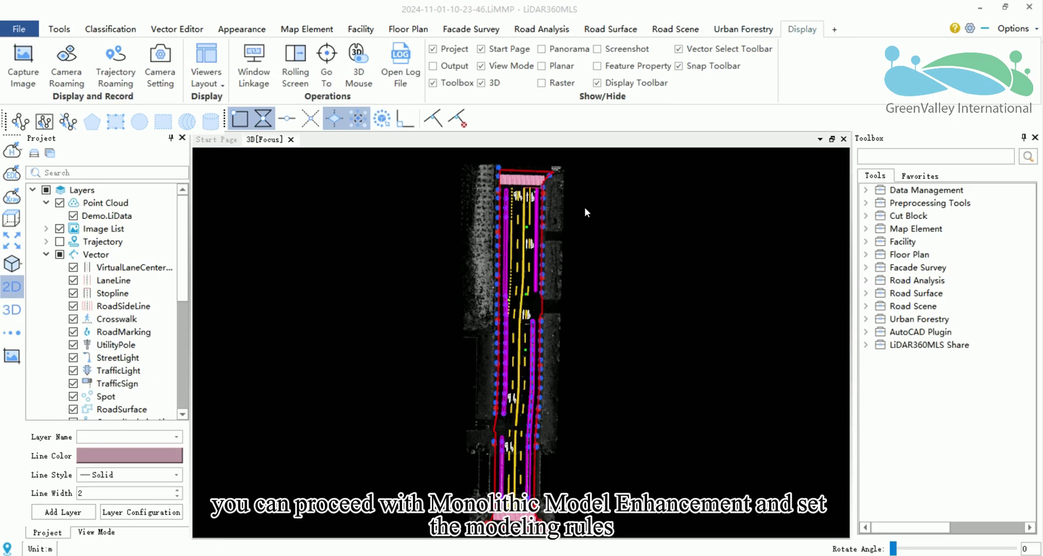
- Examine the Road Scene Model Symbol library and its Import Model options for adding symbols, and close both without importing anything
{"action": "left_click", "coordinate": [362, 30]}
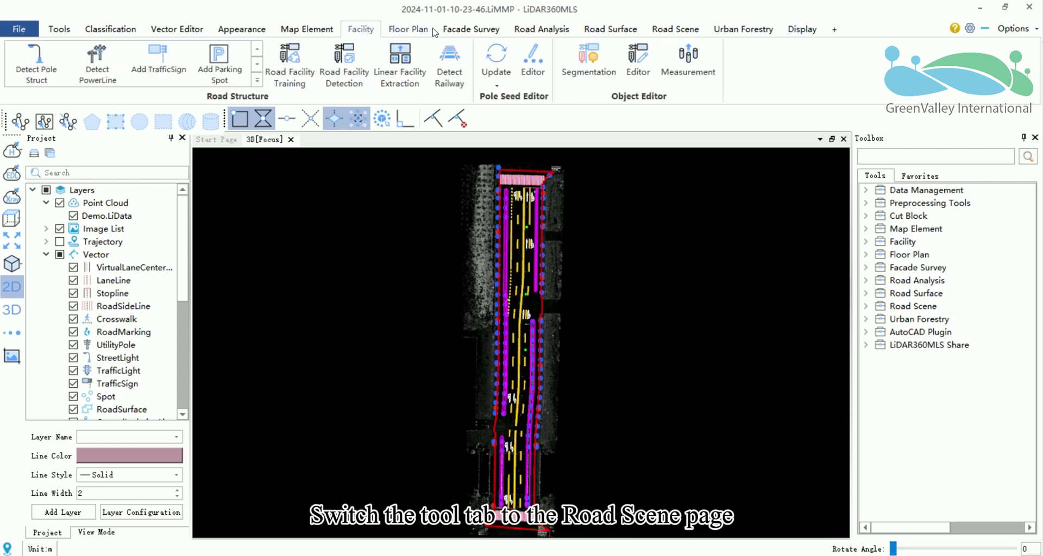
{"action": "left_click", "coordinate": [676, 30]}
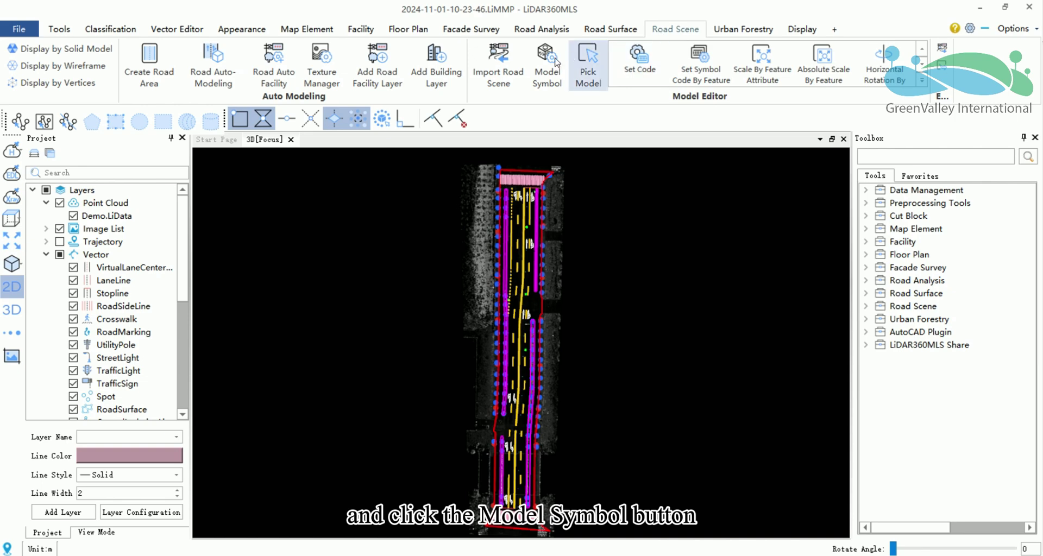
{"action": "left_click", "coordinate": [546, 68]}
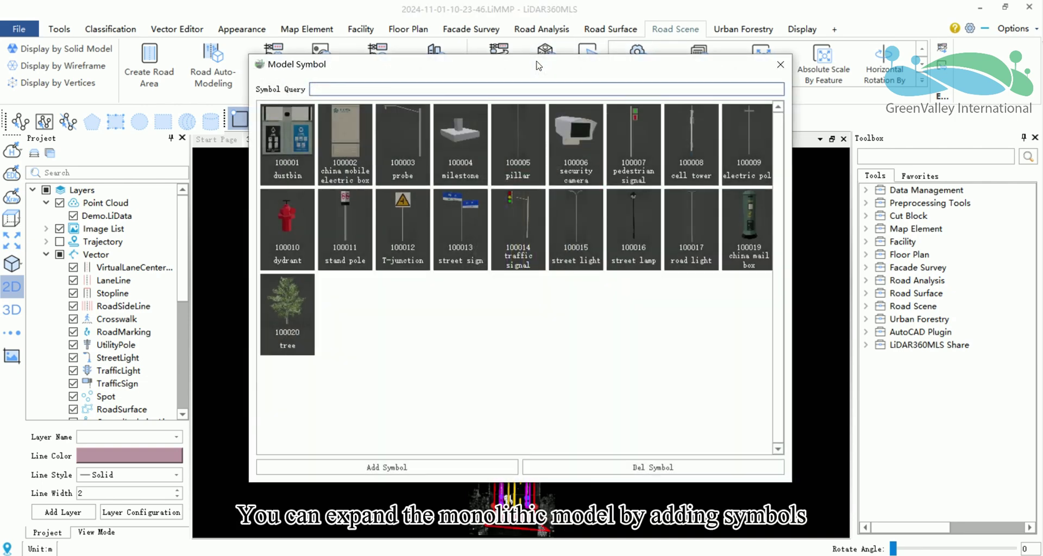
{"action": "left_click_drag", "start_coordinate": [538, 65], "coordinate": [530, 99]}
{"action": "left_click", "coordinate": [391, 492]}
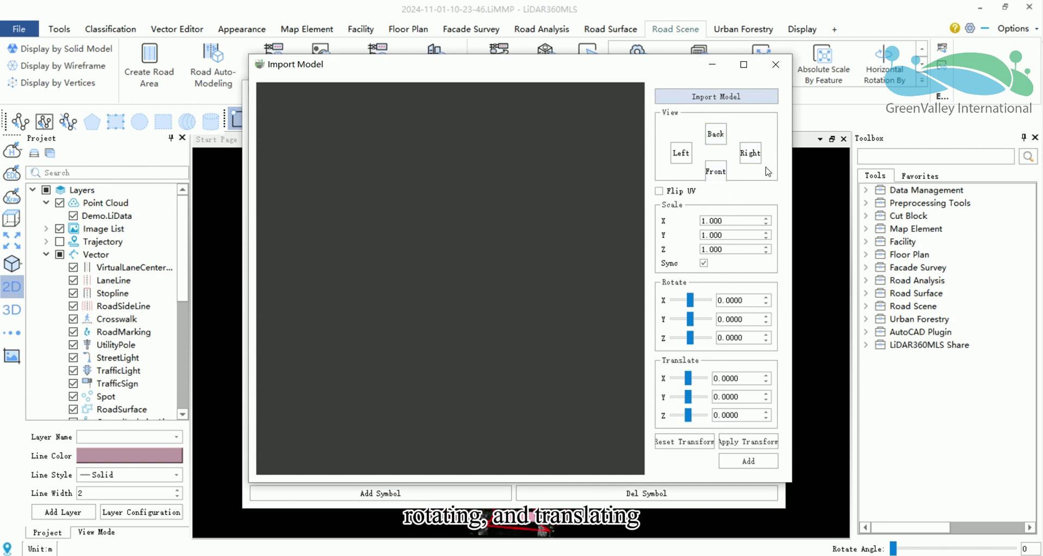
{"action": "left_click", "coordinate": [776, 65]}
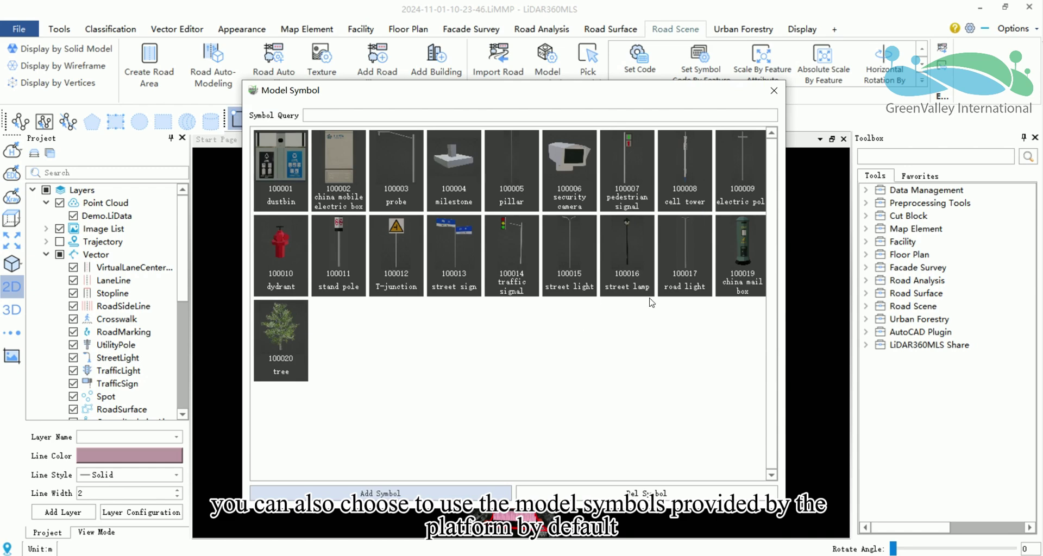
{"action": "left_click", "coordinate": [775, 93]}
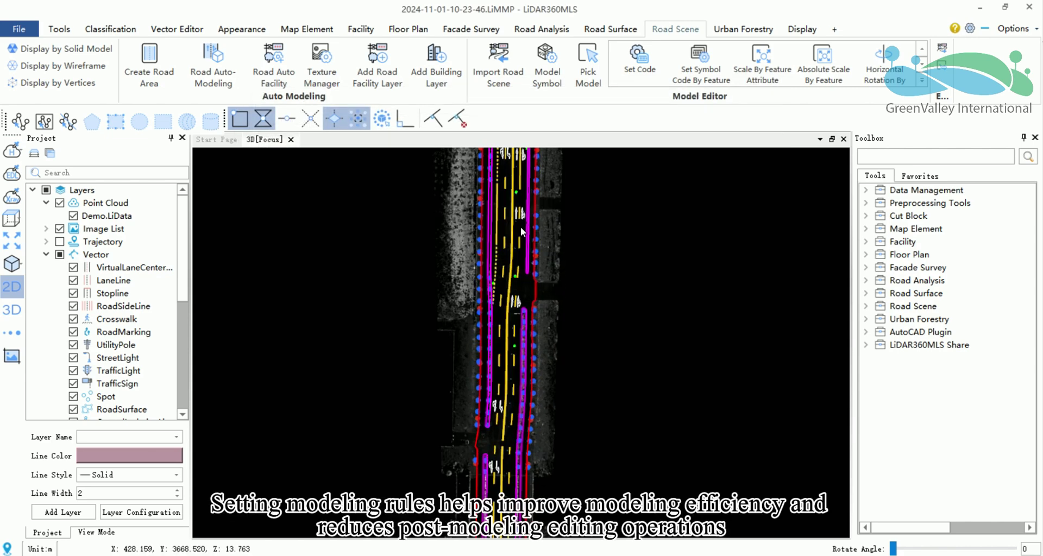
- Pick a directional arrow on the road to identify its layer, end the selection and open the RoadMarking attribute table
{"action": "left_click", "coordinate": [20, 121]}
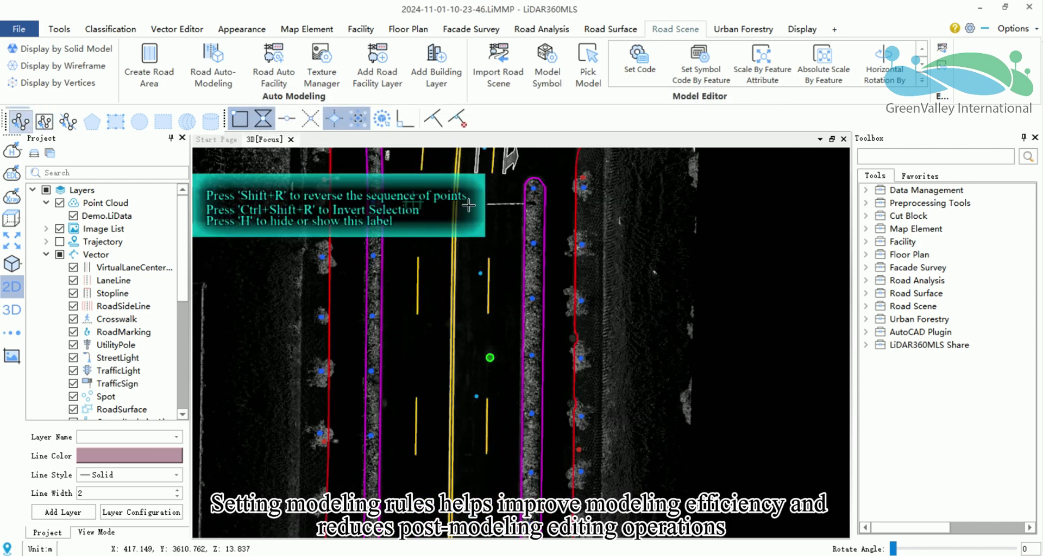
{"action": "left_click", "coordinate": [514, 166]}
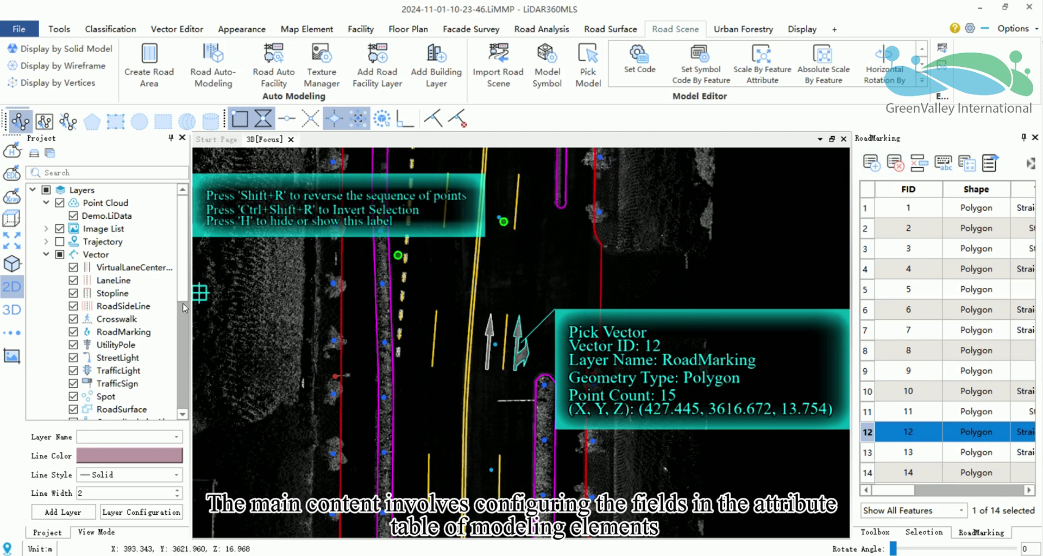
{"action": "left_click", "coordinate": [120, 331]}
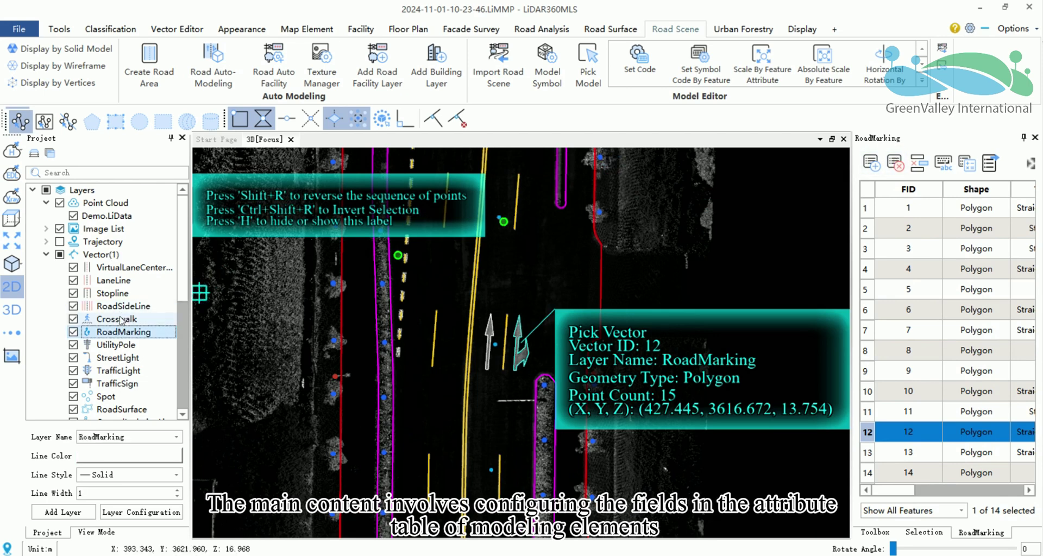
{"action": "left_click", "coordinate": [17, 123]}
{"action": "right_click", "coordinate": [122, 332]}
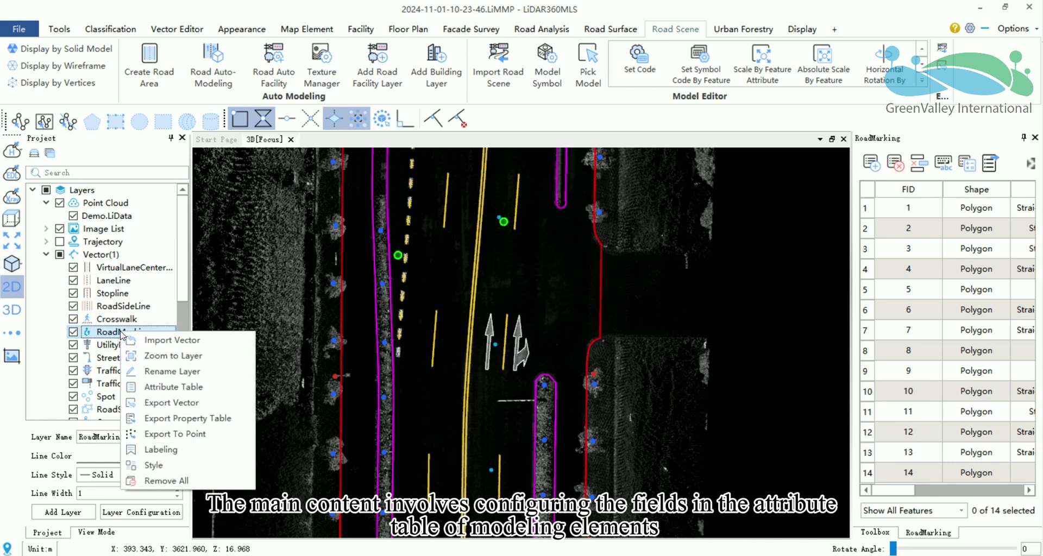
{"action": "left_click", "coordinate": [198, 389]}
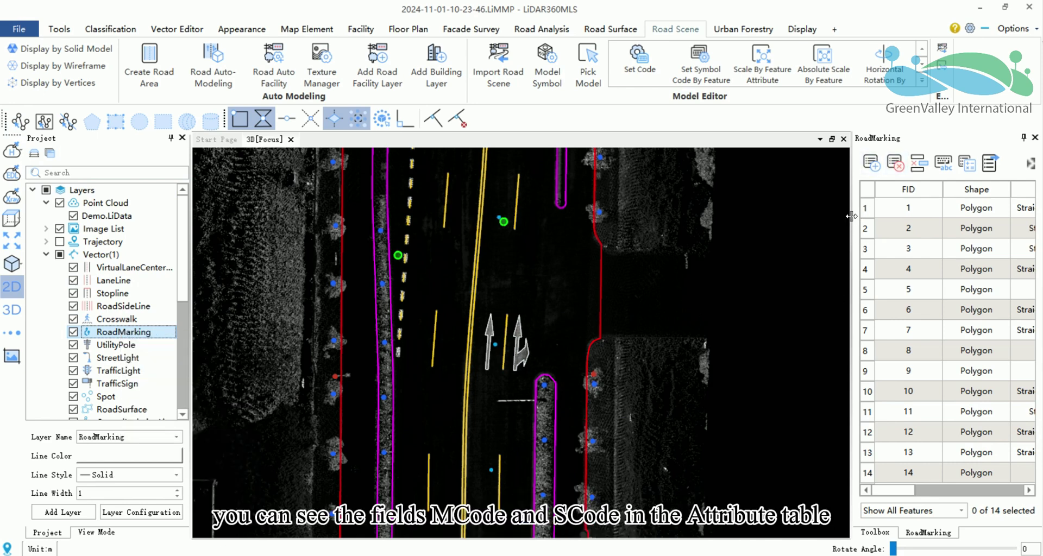
- Widen the RoadMarking attribute table to examine its MCode and SCode fields, and view the directional arrows up close
{"action": "left_click_drag", "start_coordinate": [852, 216], "coordinate": [693, 232]}
{"action": "left_click_drag", "start_coordinate": [818, 490], "coordinate": [917, 491]}
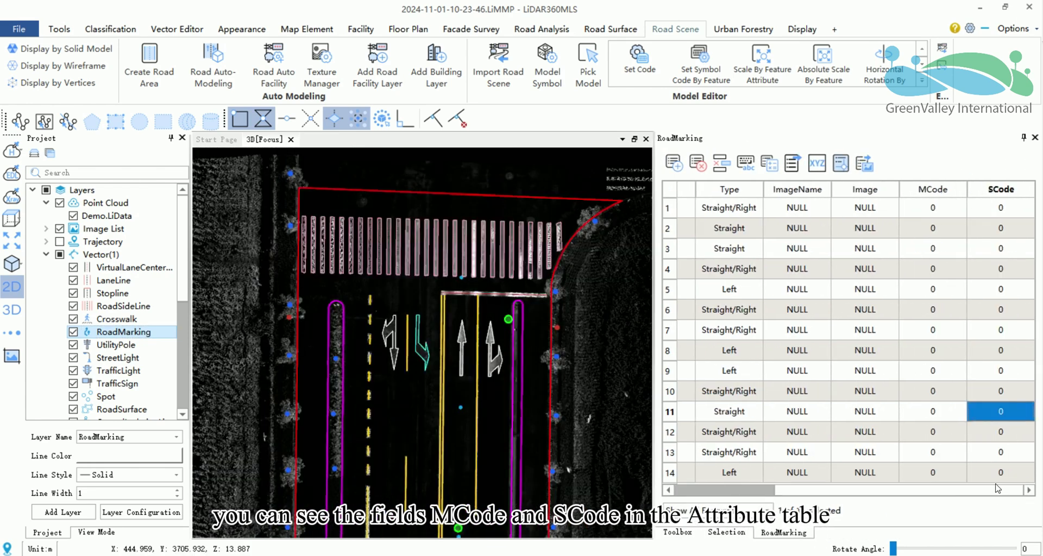
{"action": "left_click", "coordinate": [936, 192]}
{"action": "left_click", "coordinate": [1005, 187]}
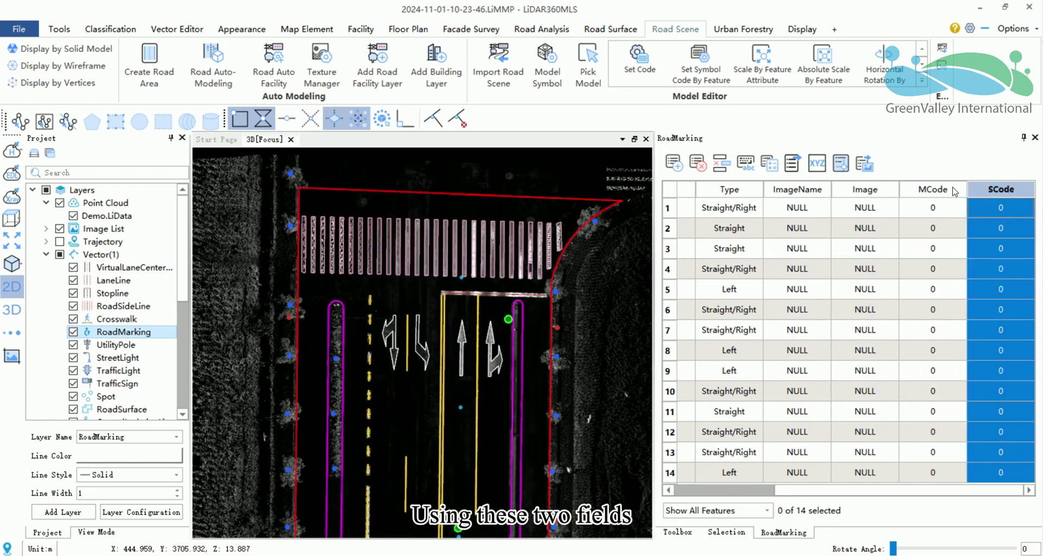
{"action": "scroll", "coordinate": [485, 345], "scroll_direction": "up", "scroll_amount": 5}
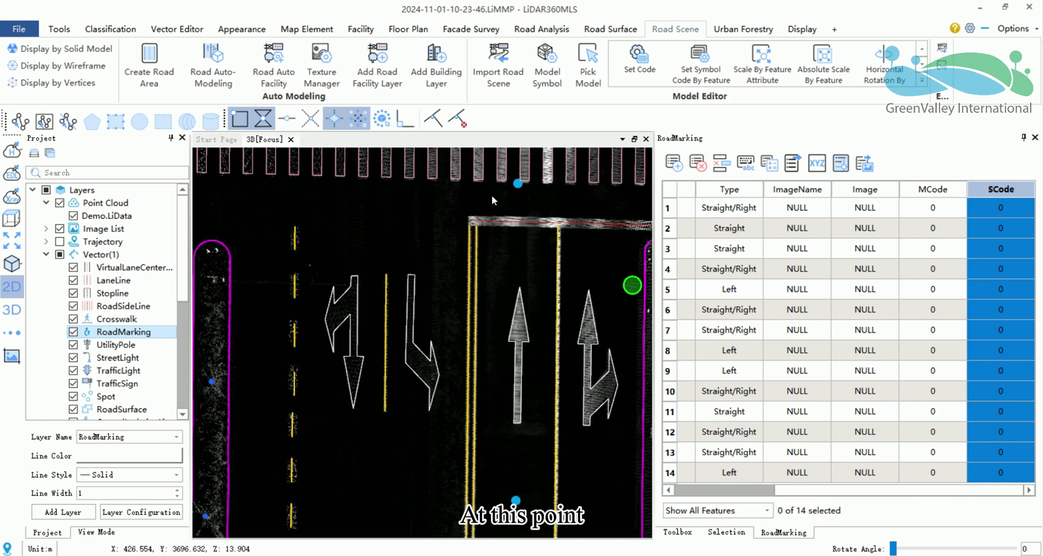
- Look up the white entry among the Texture Manager's pure color textures, copy its MCode and close the manager
{"action": "left_click", "coordinate": [322, 65]}
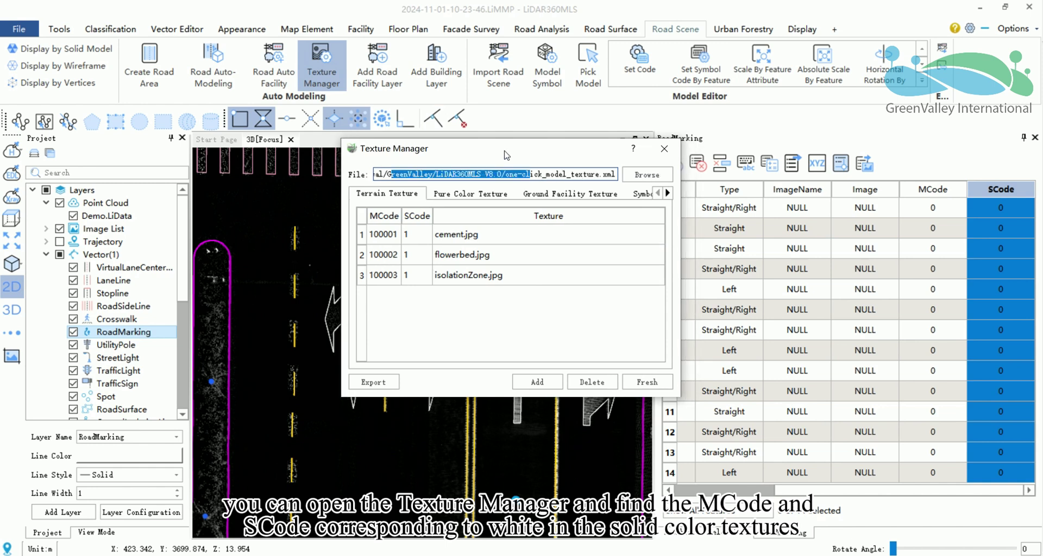
{"action": "left_click_drag", "start_coordinate": [505, 155], "coordinate": [375, 181]}
{"action": "left_click", "coordinate": [340, 220]}
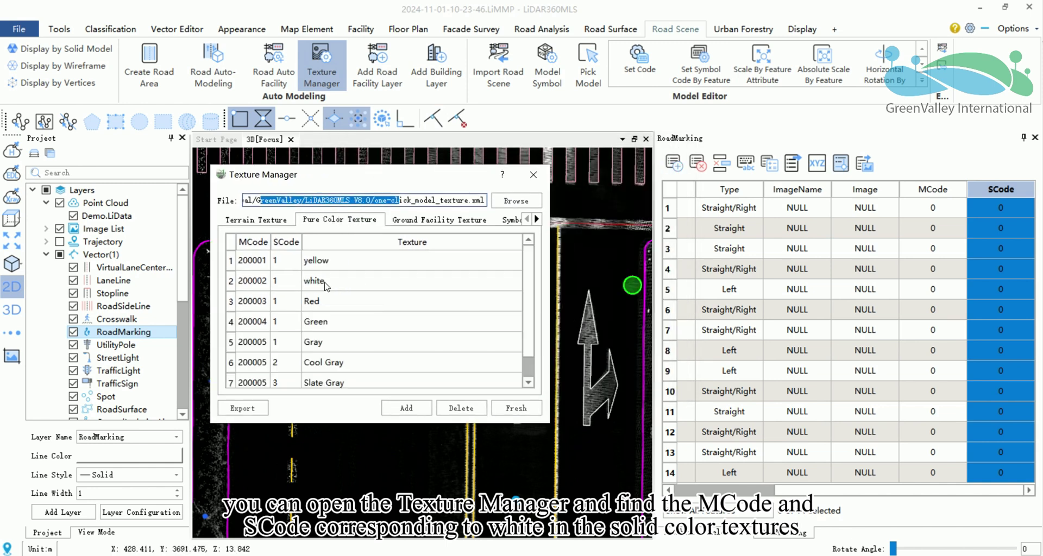
{"action": "left_click", "coordinate": [264, 284]}
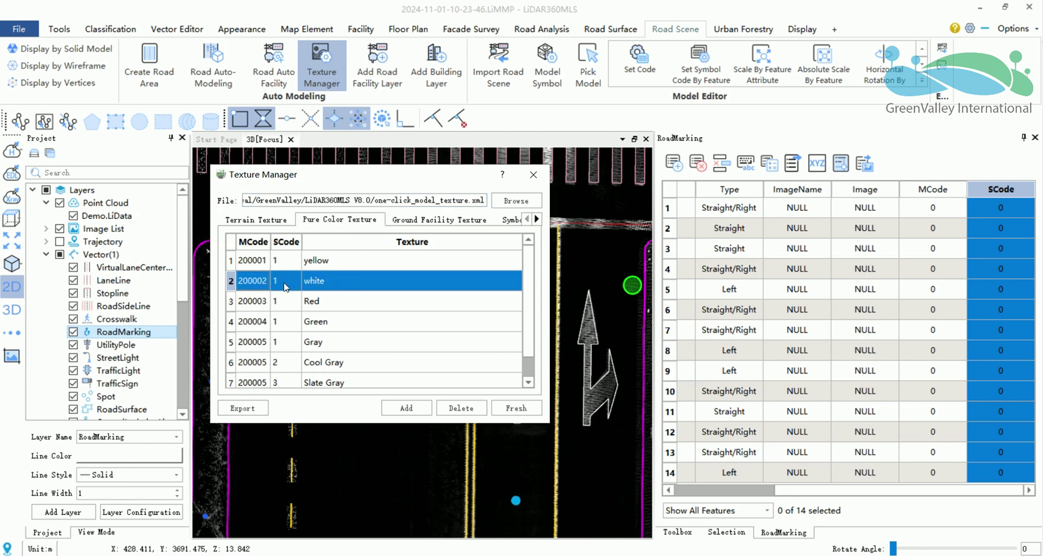
{"action": "double_click", "coordinate": [263, 284]}
{"action": "double_click", "coordinate": [478, 252]}
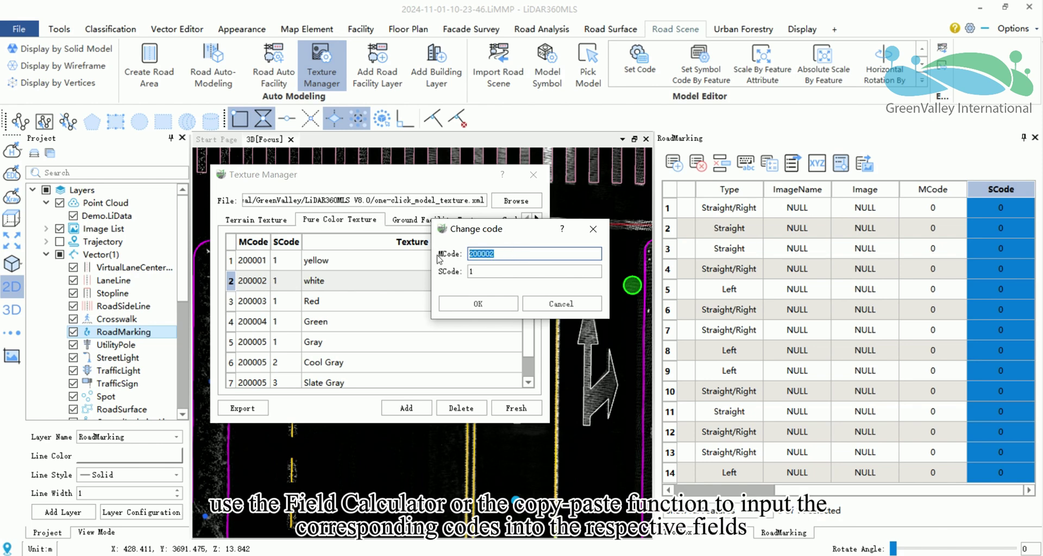
{"action": "left_click", "coordinate": [478, 304]}
{"action": "left_click", "coordinate": [533, 174]}
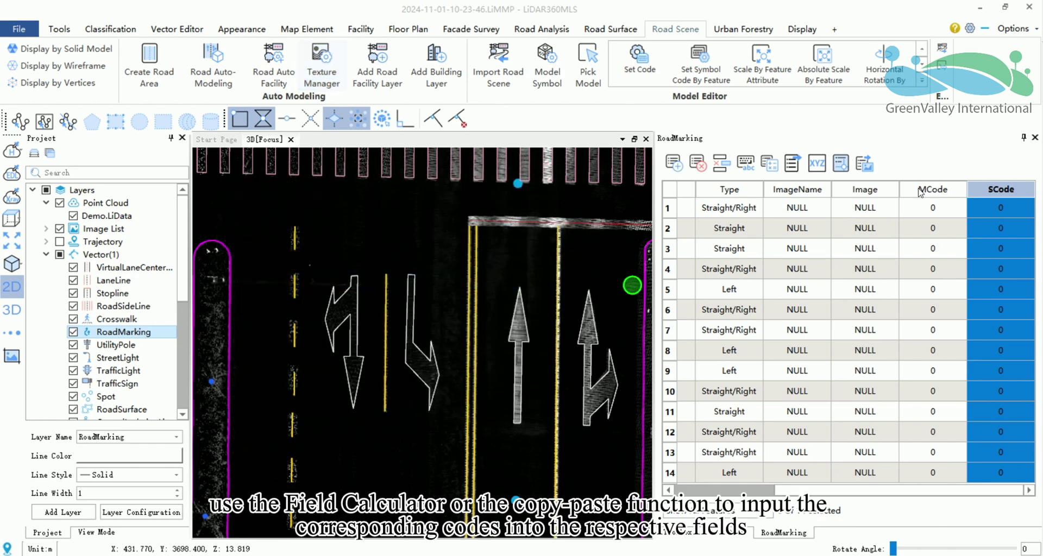
- Set the MCode field of all RoadMarking features to 200002 with the Field Calculator
{"action": "left_click", "coordinate": [937, 190]}
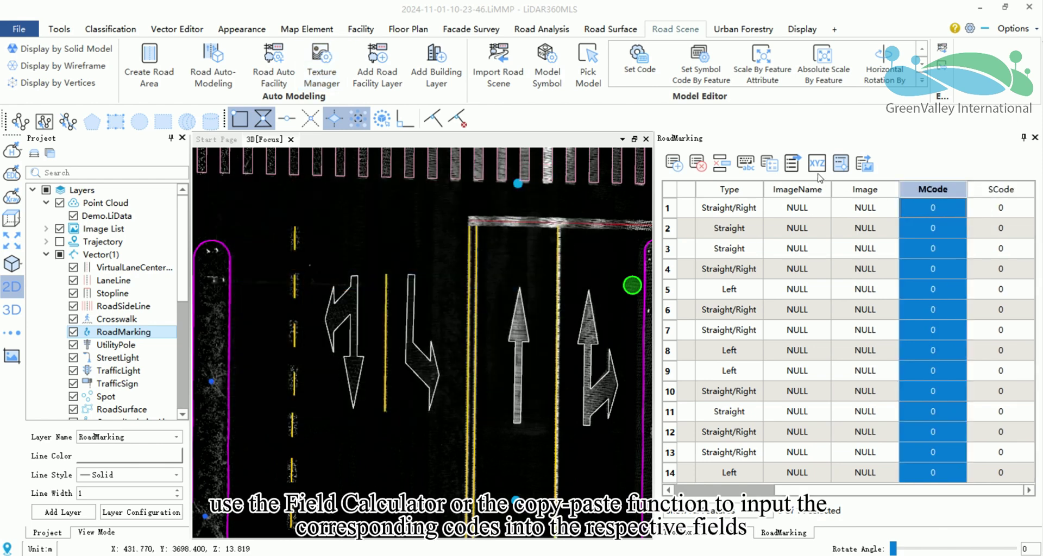
{"action": "left_click", "coordinate": [768, 163]}
{"action": "left_click", "coordinate": [772, 46]}
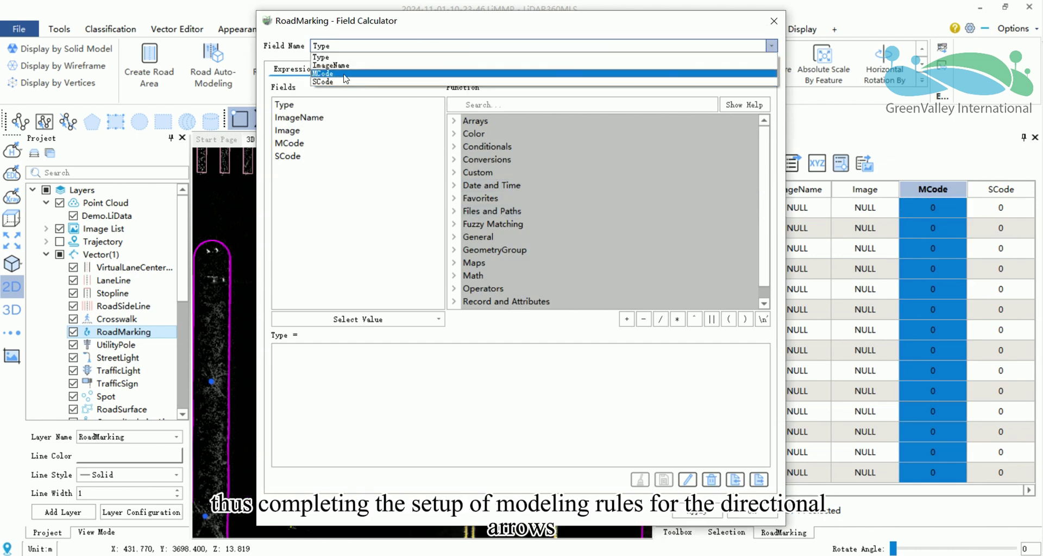
{"action": "left_click", "coordinate": [326, 80]}
{"action": "type", "text": "200002"}
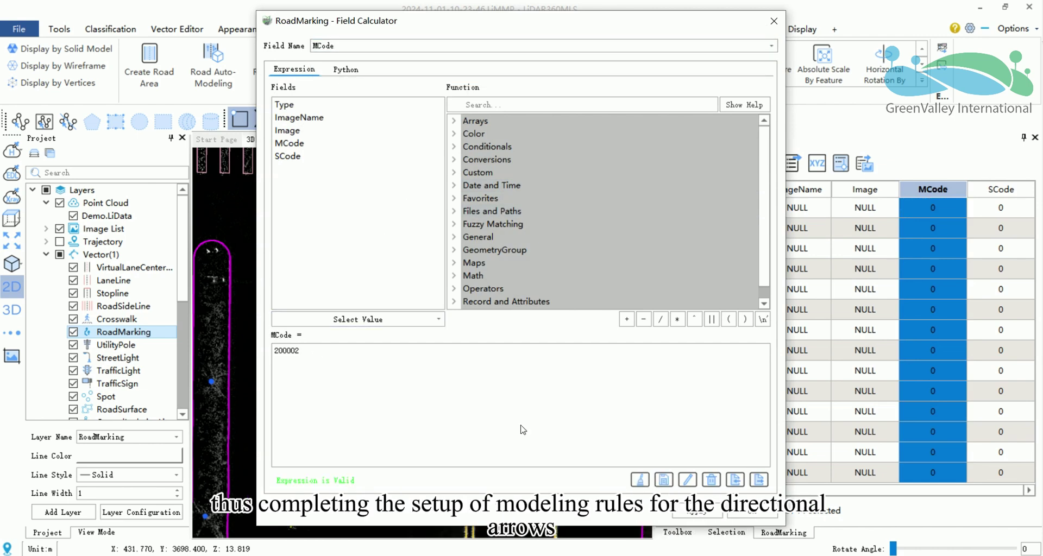
{"action": "left_click", "coordinate": [702, 513]}
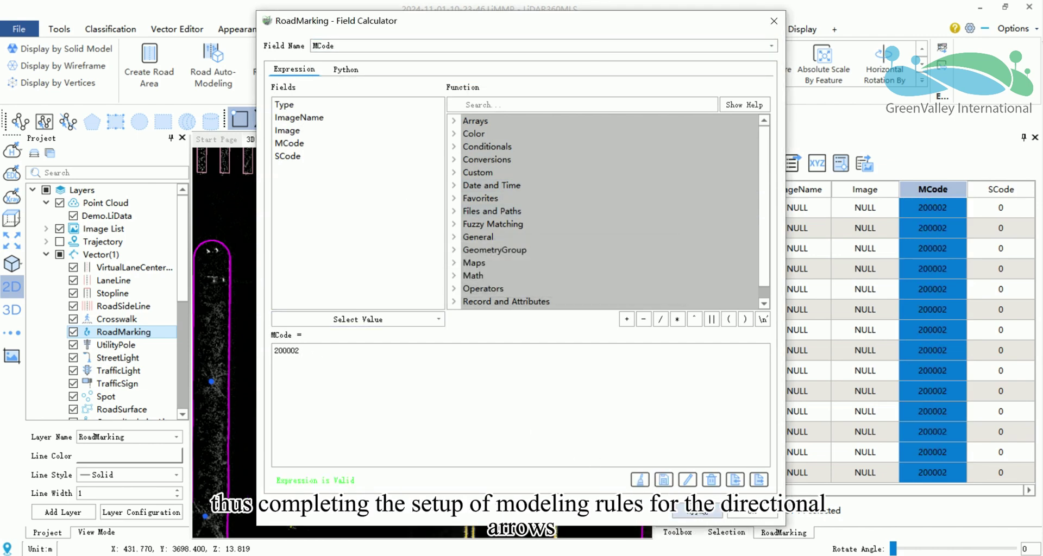
{"action": "left_click", "coordinate": [750, 510]}
- Set the SCode field of all RoadMarking features to 1 with the Field Calculator
{"action": "left_click", "coordinate": [999, 190]}
{"action": "left_click", "coordinate": [793, 163]}
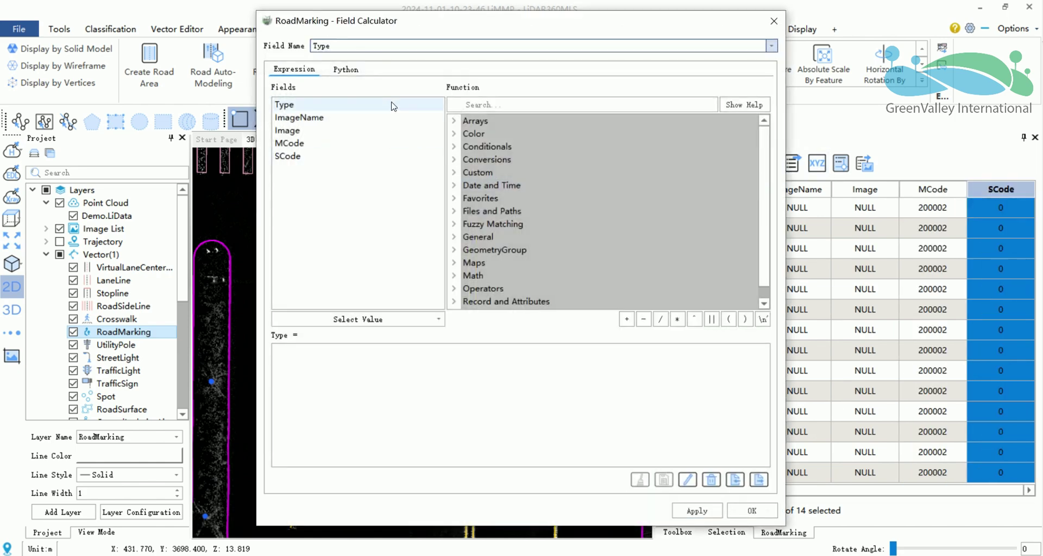
{"action": "left_click", "coordinate": [772, 46]}
{"action": "left_click", "coordinate": [558, 81]}
{"action": "type", "text": "1"}
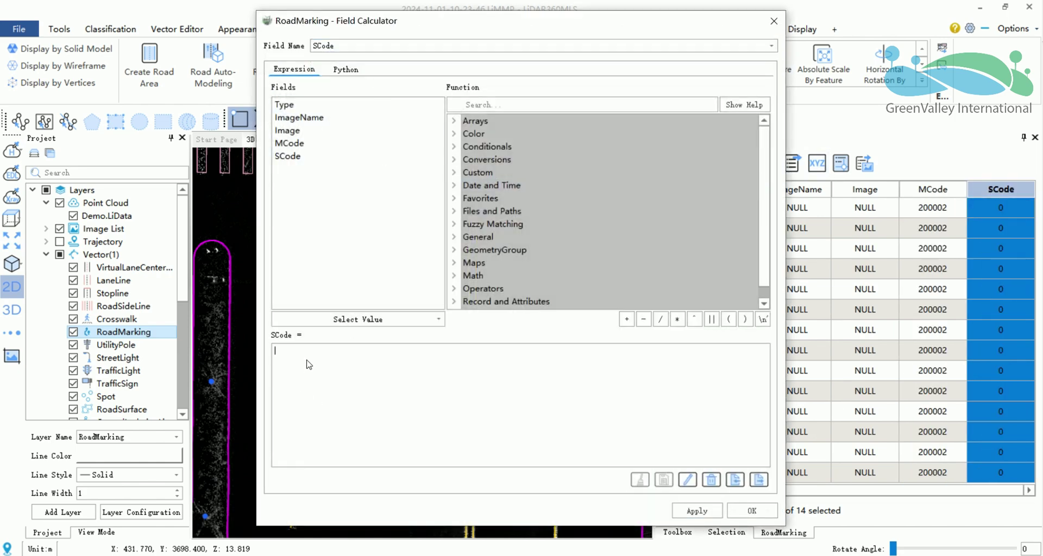
{"action": "left_click", "coordinate": [698, 511]}
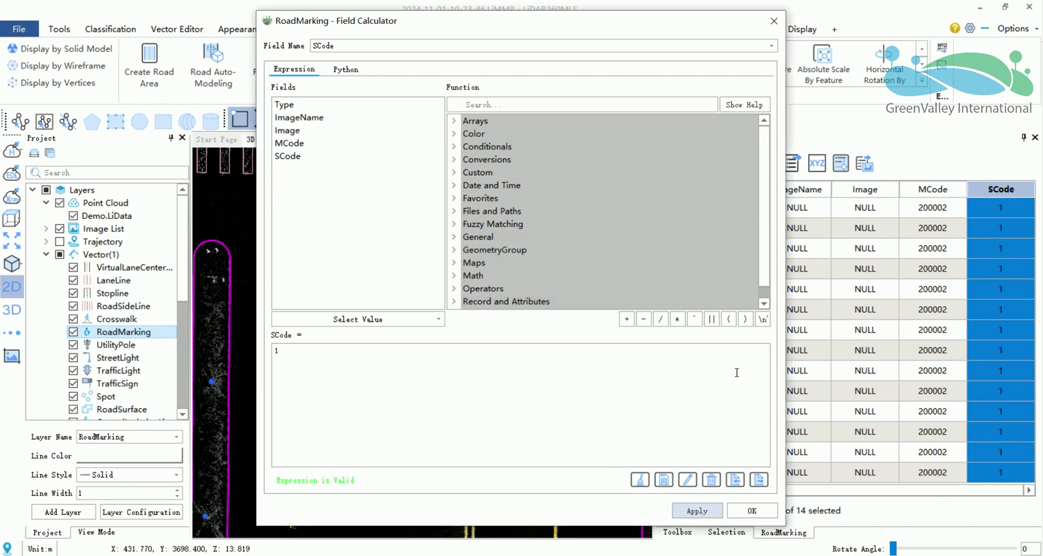
{"action": "left_click", "coordinate": [752, 511]}
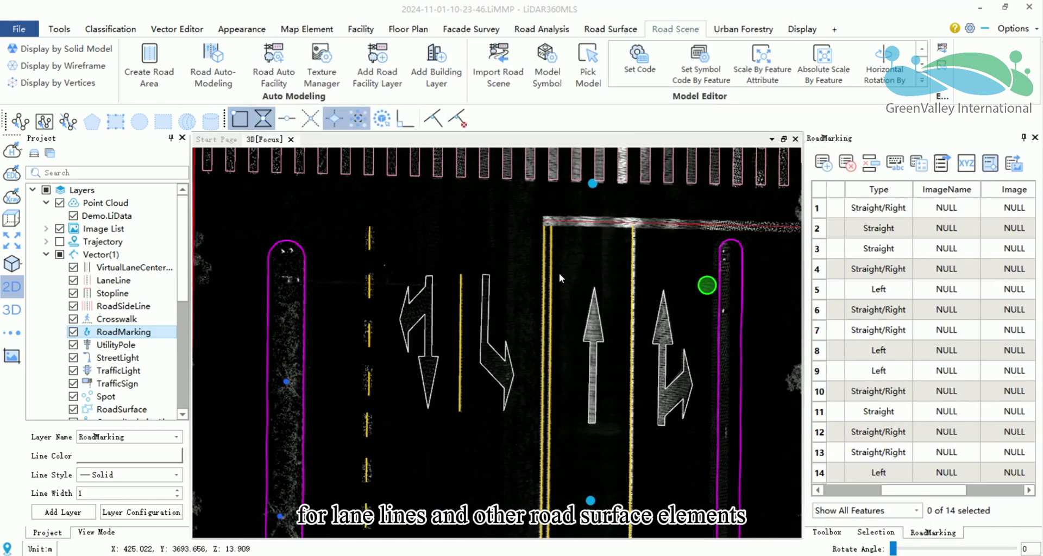
- Open the LaneLine layer's attribute table, widen it and examine the Width field that controls the modeling width
{"action": "scroll", "coordinate": [651, 334], "scroll_direction": "down", "scroll_amount": 4}
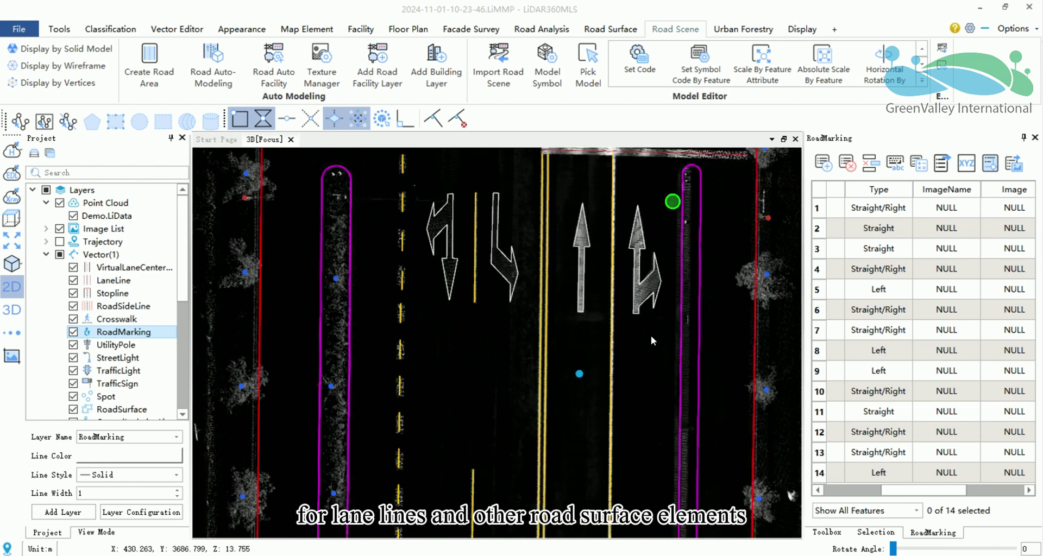
{"action": "right_click", "coordinate": [124, 279]}
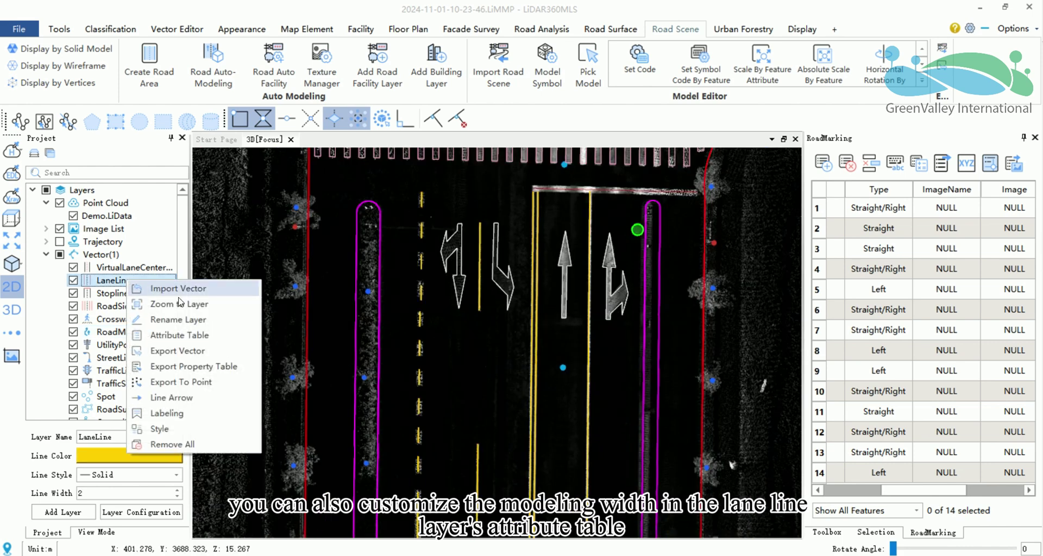
{"action": "left_click", "coordinate": [176, 336]}
{"action": "left_click_drag", "start_coordinate": [804, 232], "coordinate": [553, 235]}
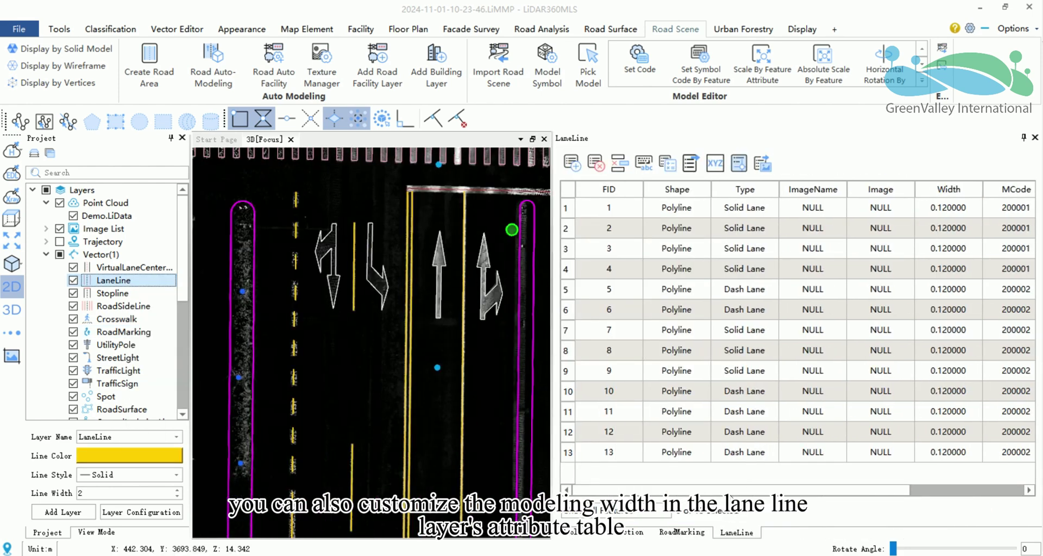
{"action": "left_click_drag", "start_coordinate": [796, 490], "coordinate": [872, 498]}
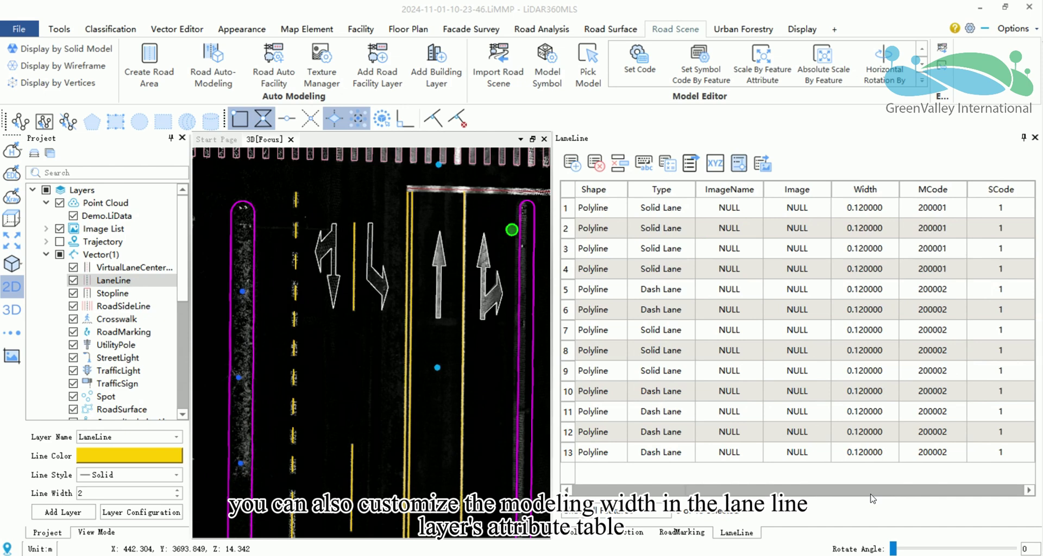
{"action": "left_click", "coordinate": [877, 189]}
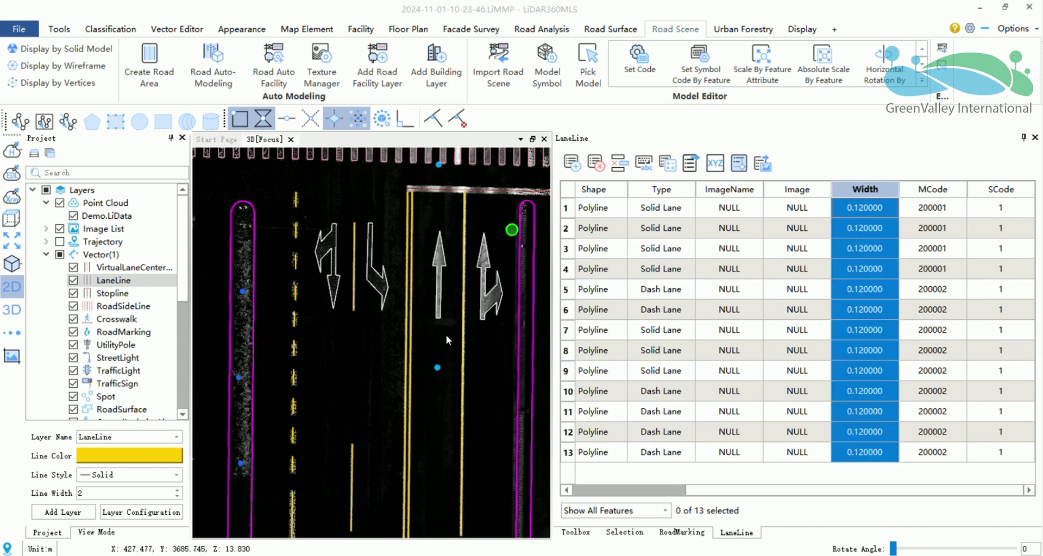
- Open the Texture Manager's Symbol Code Map and widen the Symbol library so more model symbols can be seen
{"action": "left_click_drag", "start_coordinate": [551, 277], "coordinate": [855, 297]}
{"action": "scroll", "coordinate": [738, 276], "scroll_direction": "down", "scroll_amount": 3}
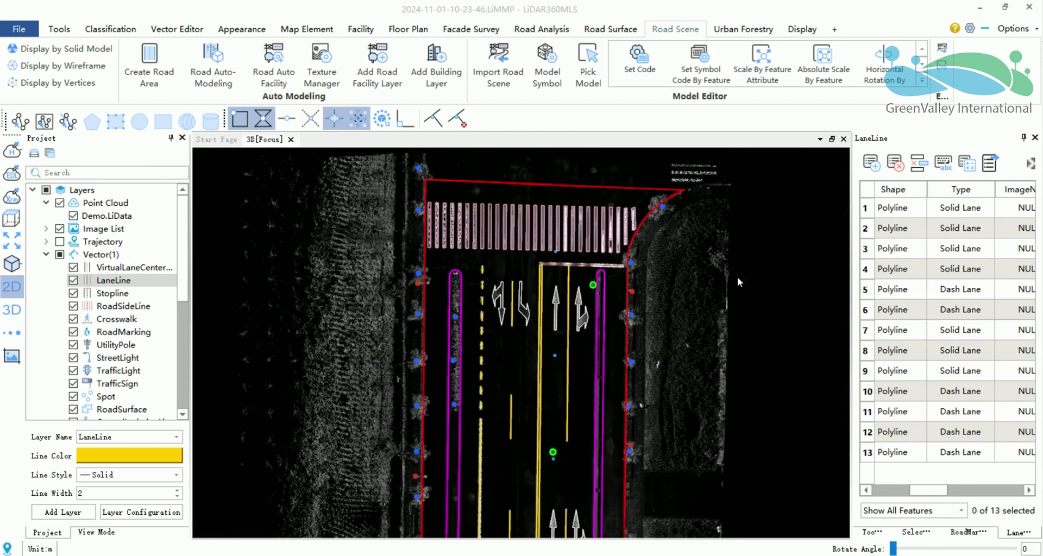
{"action": "scroll", "coordinate": [700, 354], "scroll_direction": "down", "scroll_amount": 1}
{"action": "left_click_drag", "start_coordinate": [700, 351], "coordinate": [674, 350]}
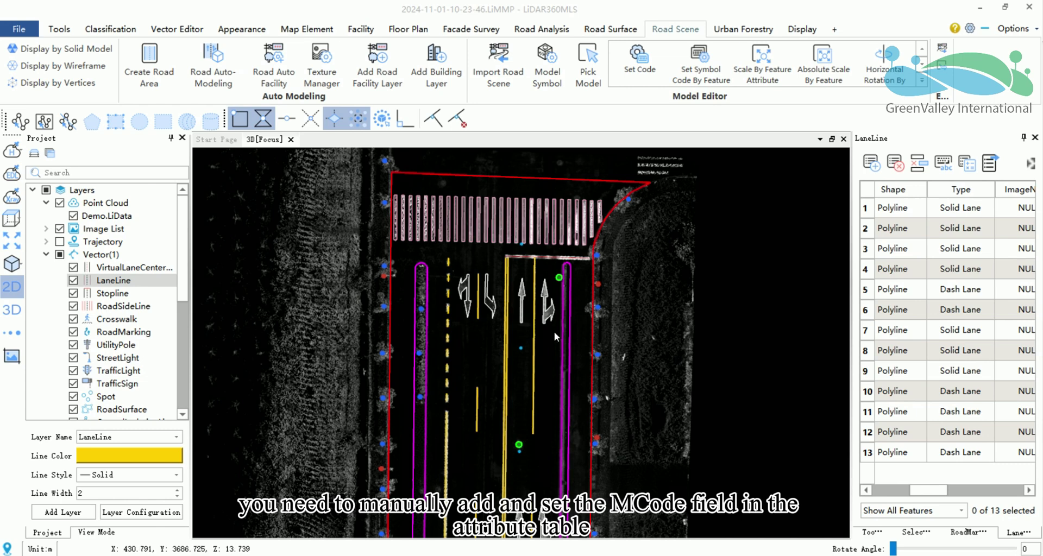
{"action": "left_click", "coordinate": [327, 72]}
{"action": "left_click", "coordinate": [595, 195]}
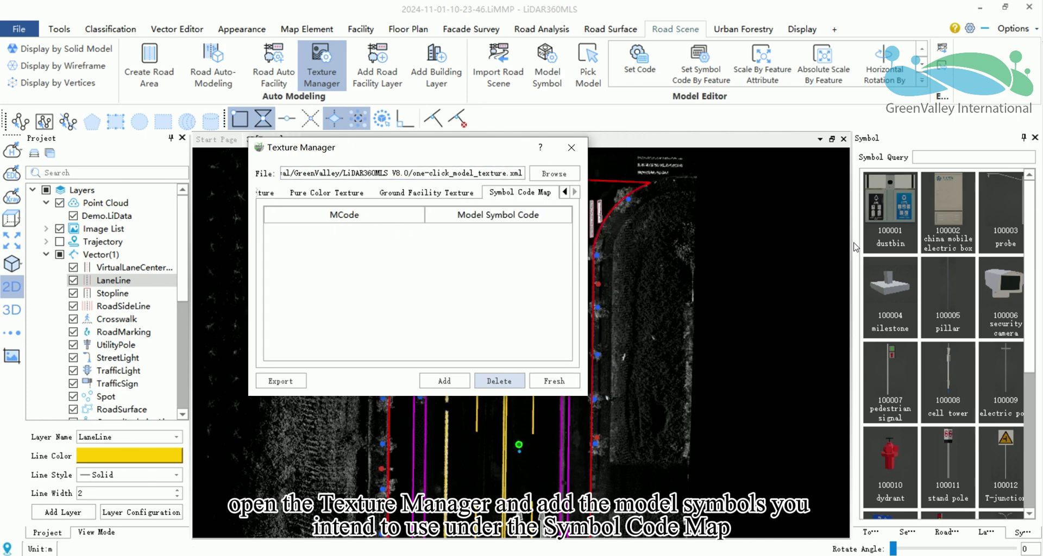
{"action": "left_click_drag", "start_coordinate": [851, 239], "coordinate": [682, 237]}
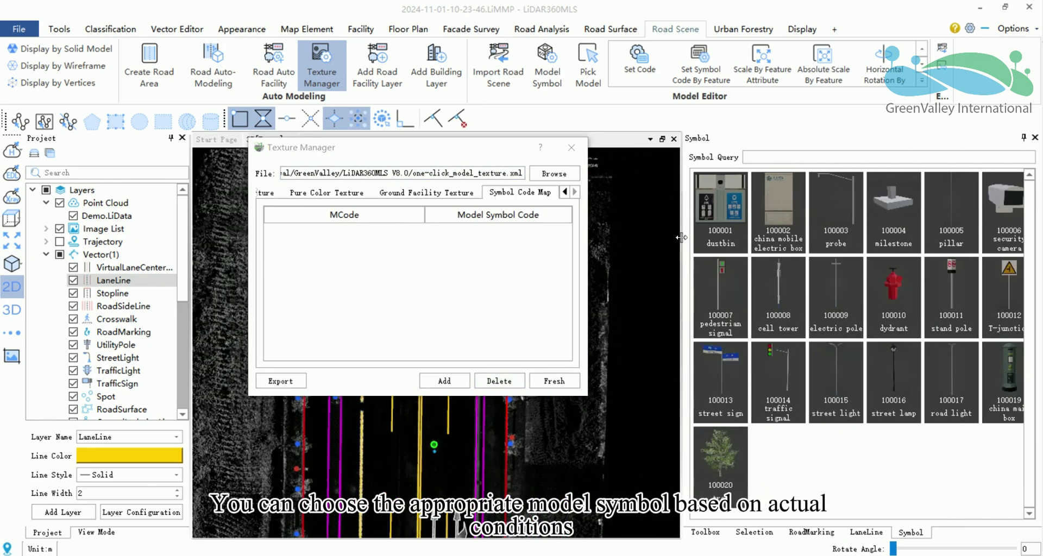
- Add a symbol code mapping with MCode 100020 and assign it the tree model symbol 100020
{"action": "left_click", "coordinate": [445, 381]}
{"action": "double_click", "coordinate": [343, 243]}
{"action": "type", "text": "1"}
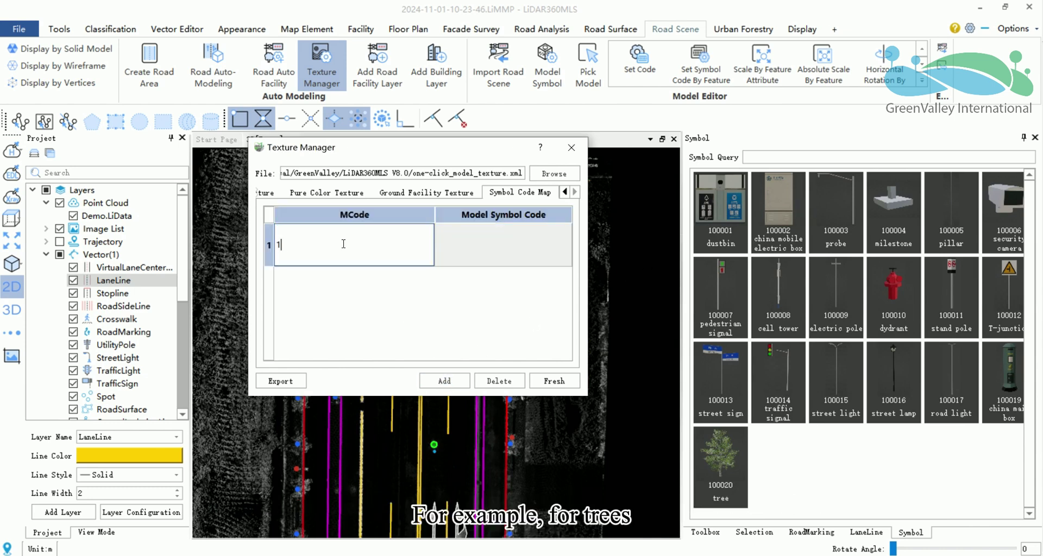
{"action": "type", "text": "00020"}
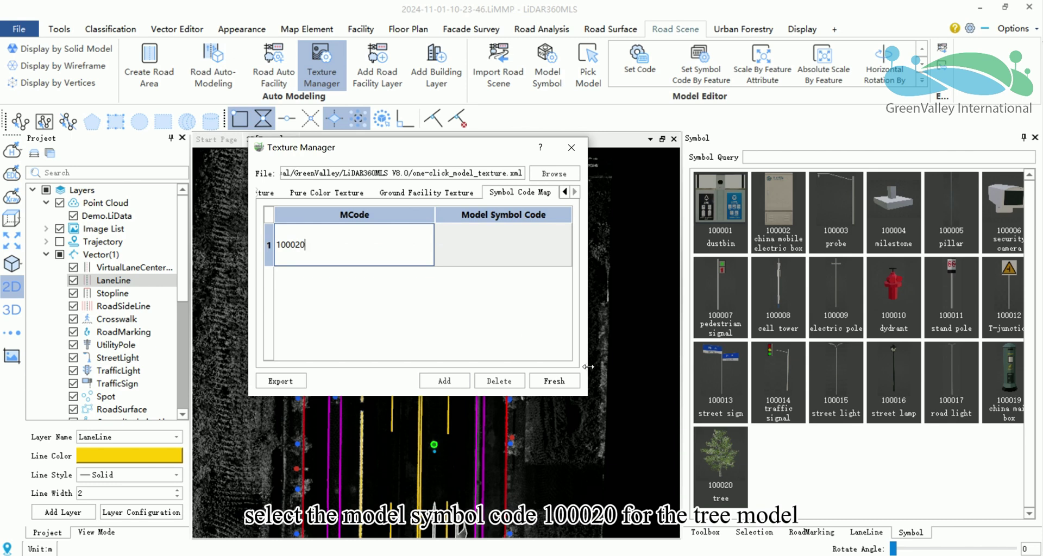
{"action": "left_click", "coordinate": [734, 455]}
- Add a second symbol code mapping with MCode 100015 and assign it the street light symbol 100015
{"action": "left_click", "coordinate": [444, 381]}
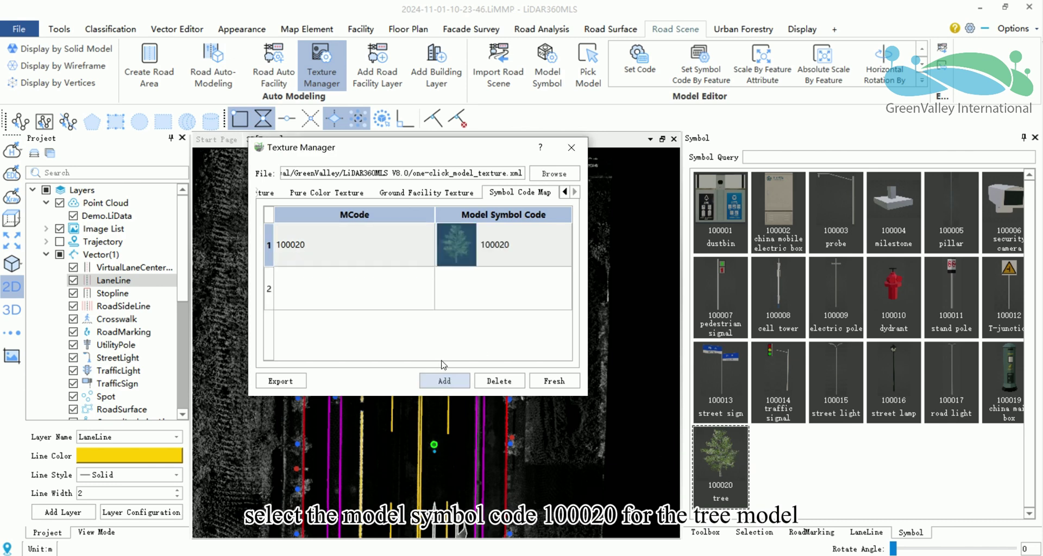
{"action": "double_click", "coordinate": [331, 286]}
{"action": "type", "text": "100015"}
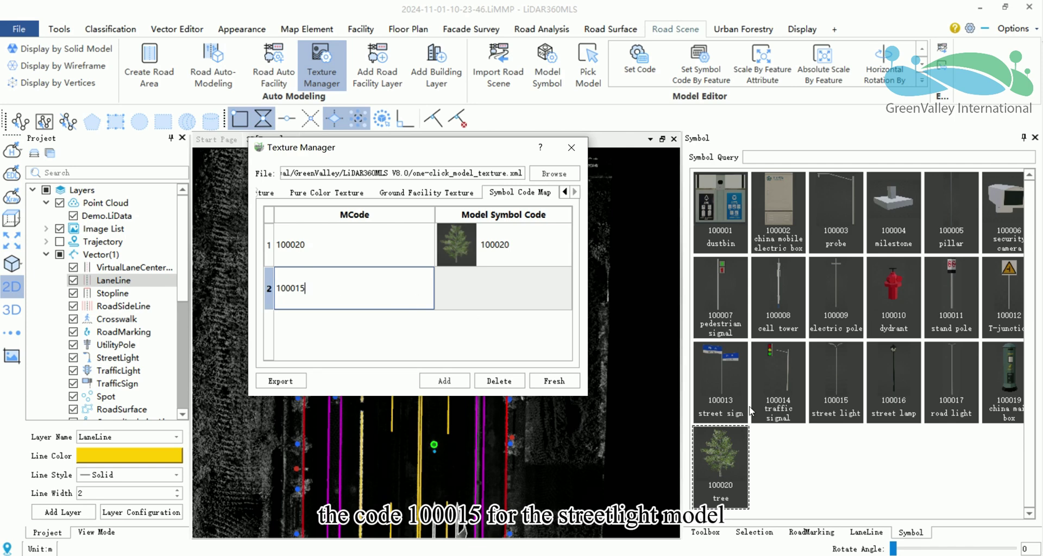
{"action": "left_click", "coordinate": [848, 380]}
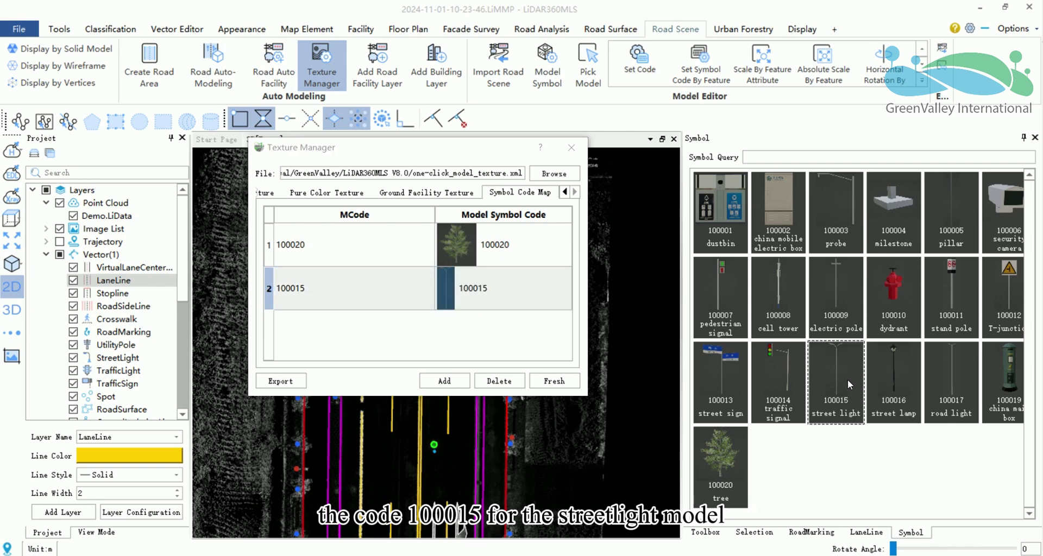
- Add a third symbol code mapping with MCode 100007 and assign it the pedestrian signal symbol 100007
{"action": "left_click", "coordinate": [444, 381]}
{"action": "double_click", "coordinate": [314, 332]}
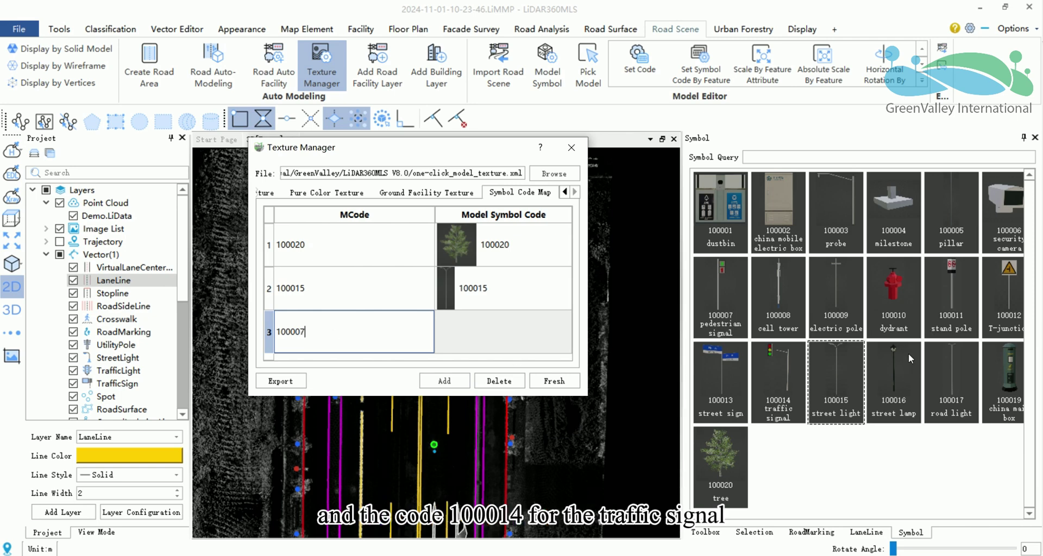
{"action": "left_click_drag", "start_coordinate": [682, 360], "coordinate": [614, 360]}
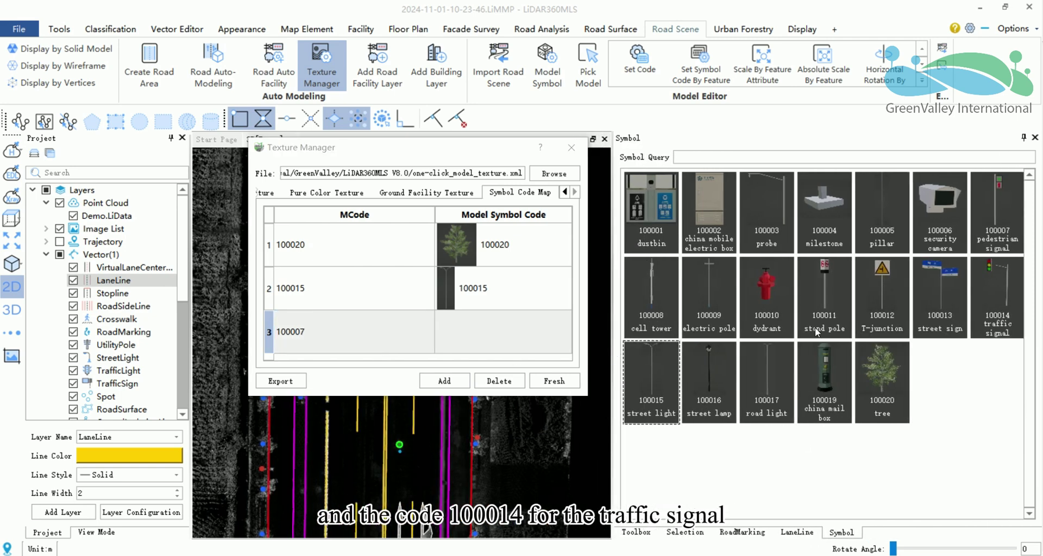
{"action": "left_click", "coordinate": [989, 208]}
- Add a fourth mapping from MCode 100014 to the traffic signal symbol 100014 and close the Texture Manager
{"action": "left_click", "coordinate": [444, 381]}
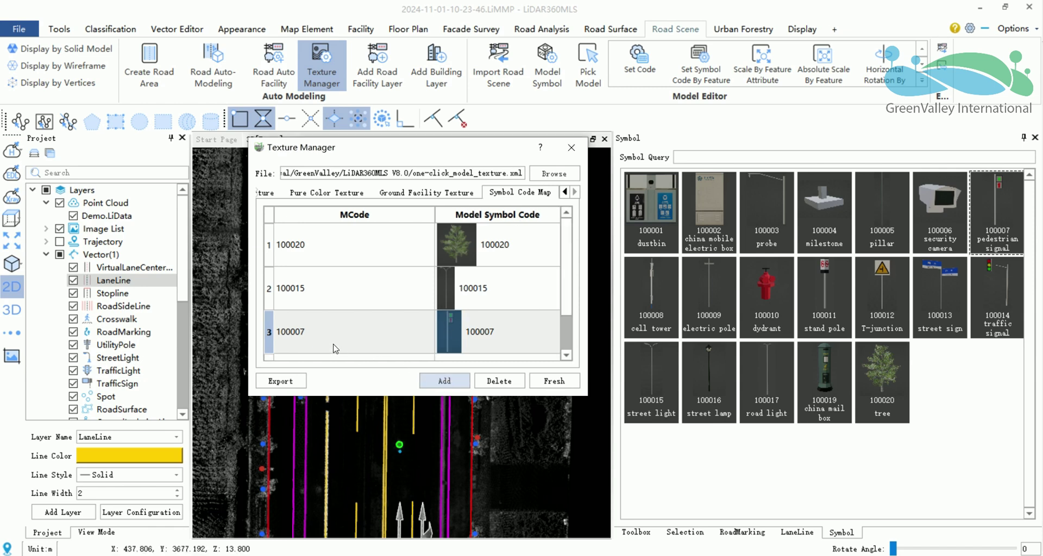
{"action": "double_click", "coordinate": [334, 333]}
{"action": "type", "text": "100"}
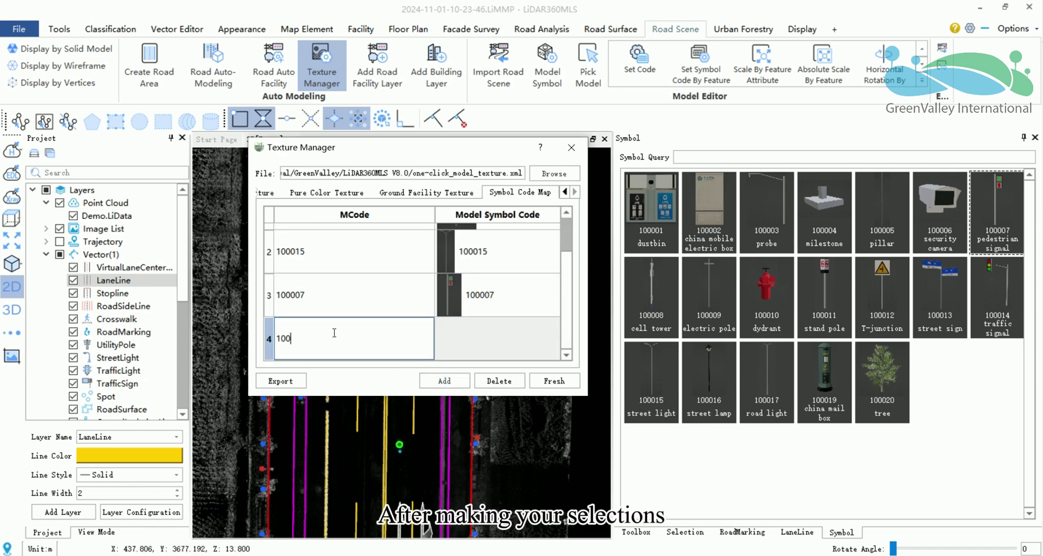
{"action": "type", "text": "014"}
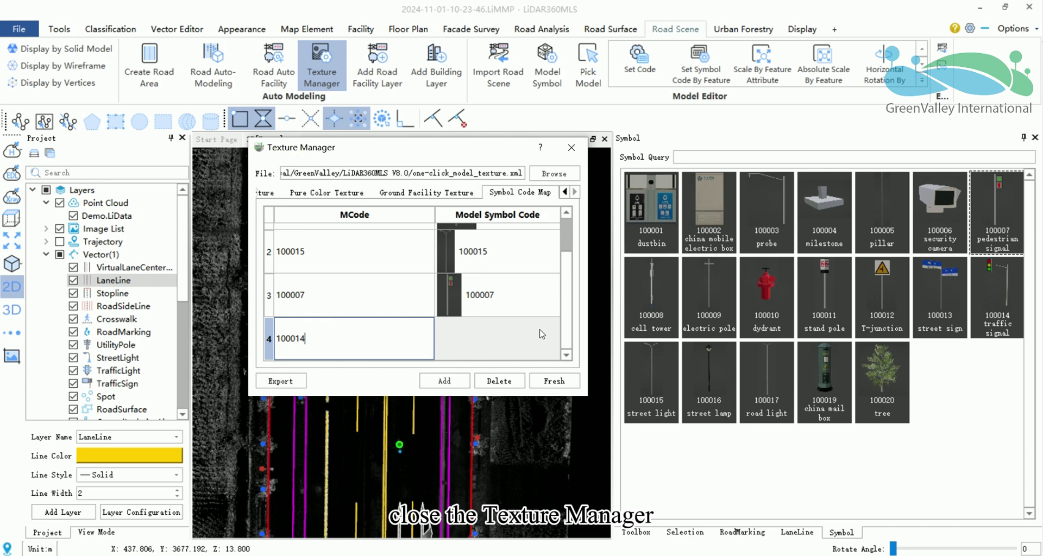
{"action": "left_click", "coordinate": [997, 281]}
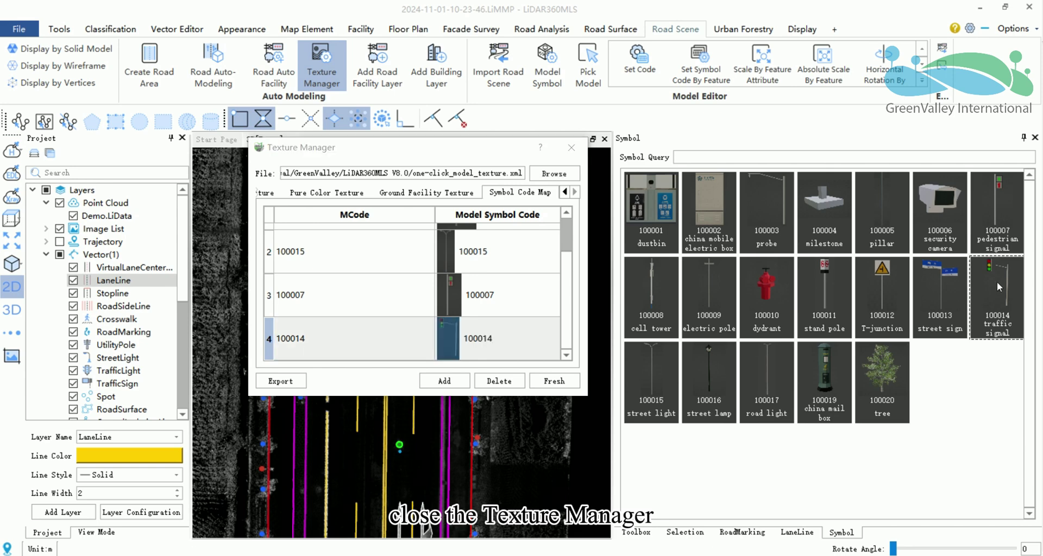
{"action": "left_click", "coordinate": [571, 147]}
- Open the streetlight point layer's attribute table and select its MCode column
{"action": "left_click_drag", "start_coordinate": [614, 227], "coordinate": [863, 231]}
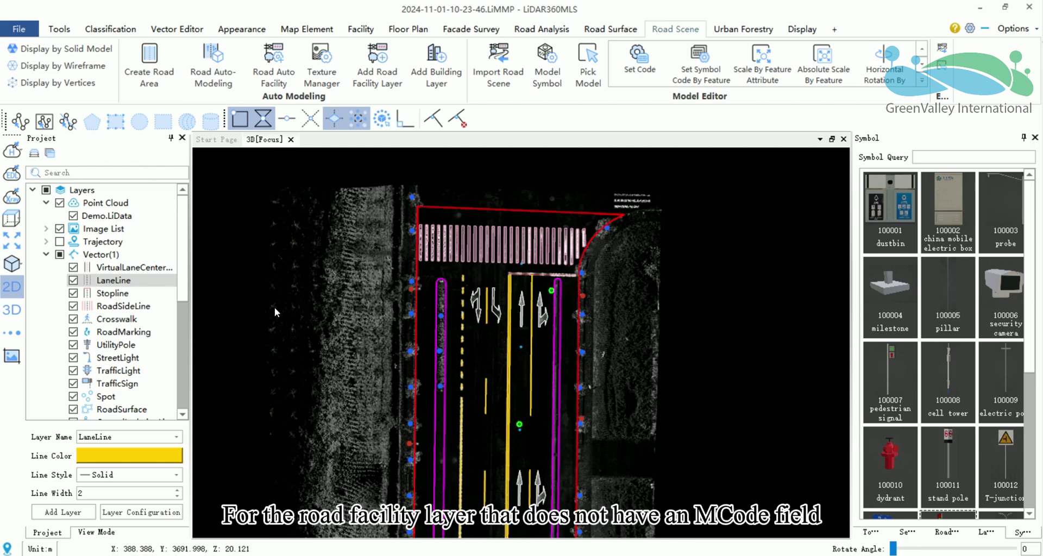
{"action": "scroll", "coordinate": [125, 332], "scroll_direction": "down", "scroll_amount": 5}
{"action": "left_click", "coordinate": [127, 374]}
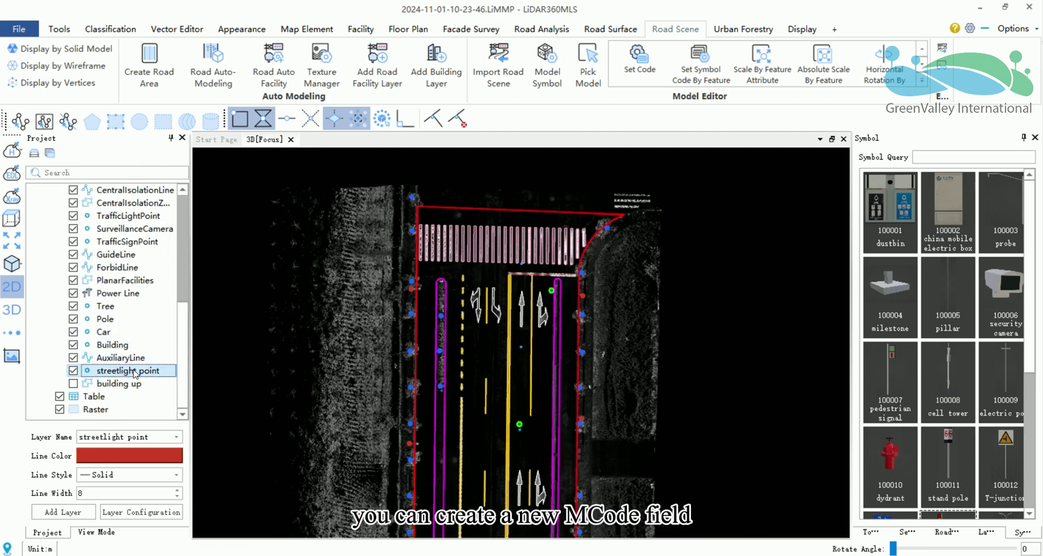
{"action": "right_click", "coordinate": [128, 374]}
{"action": "left_click", "coordinate": [182, 443]}
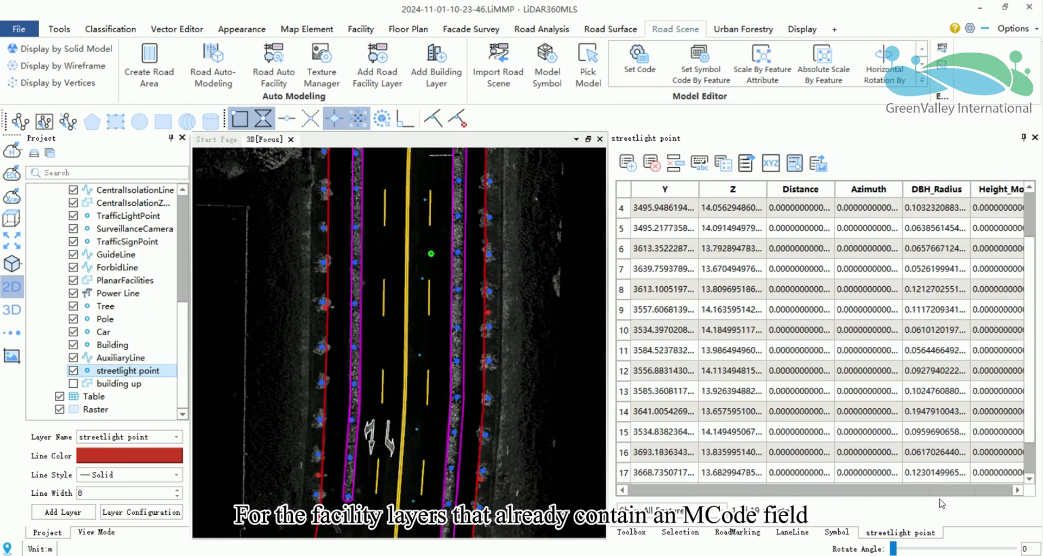
{"action": "left_click_drag", "start_coordinate": [942, 503], "coordinate": [995, 505]}
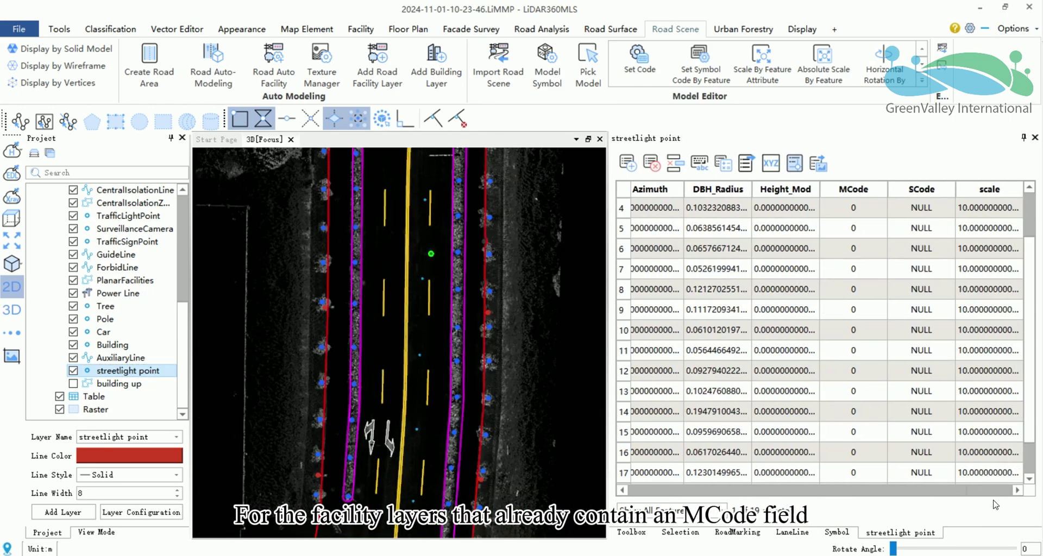
{"action": "left_click", "coordinate": [854, 189]}
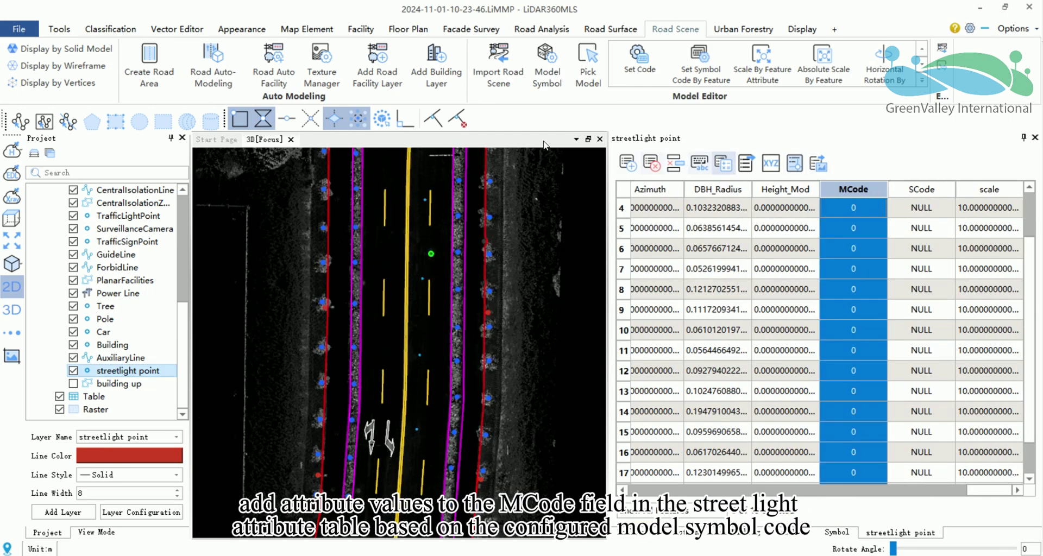
- Look up the street light entry in the Texture Manager's Symbol Code Map and close the manager
{"action": "left_click", "coordinate": [322, 65]}
{"action": "left_click_drag", "start_coordinate": [520, 159], "coordinate": [405, 153]}
{"action": "left_click", "coordinate": [536, 194]}
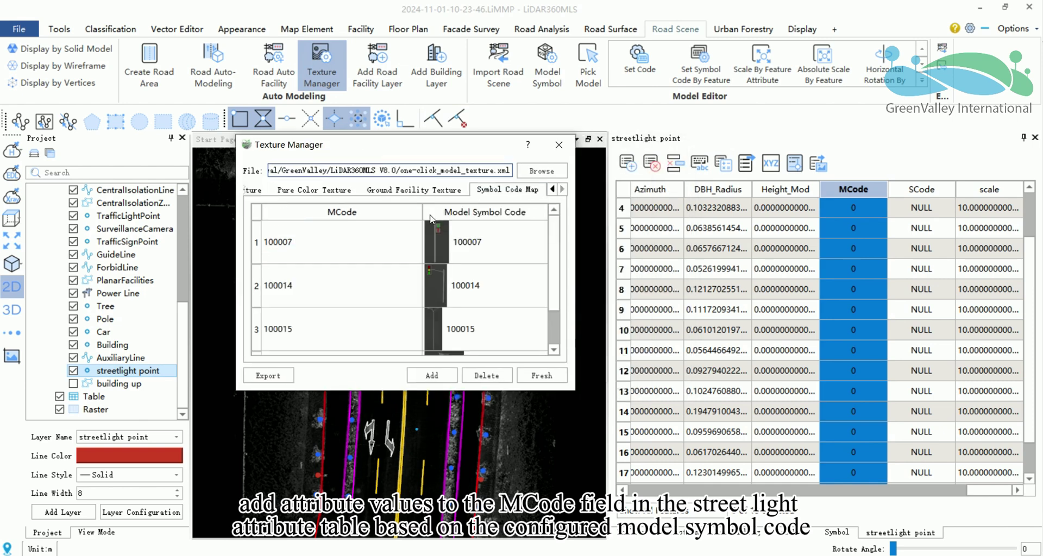
{"action": "scroll", "coordinate": [402, 280], "scroll_direction": "down", "scroll_amount": 1}
{"action": "left_click", "coordinate": [345, 276]}
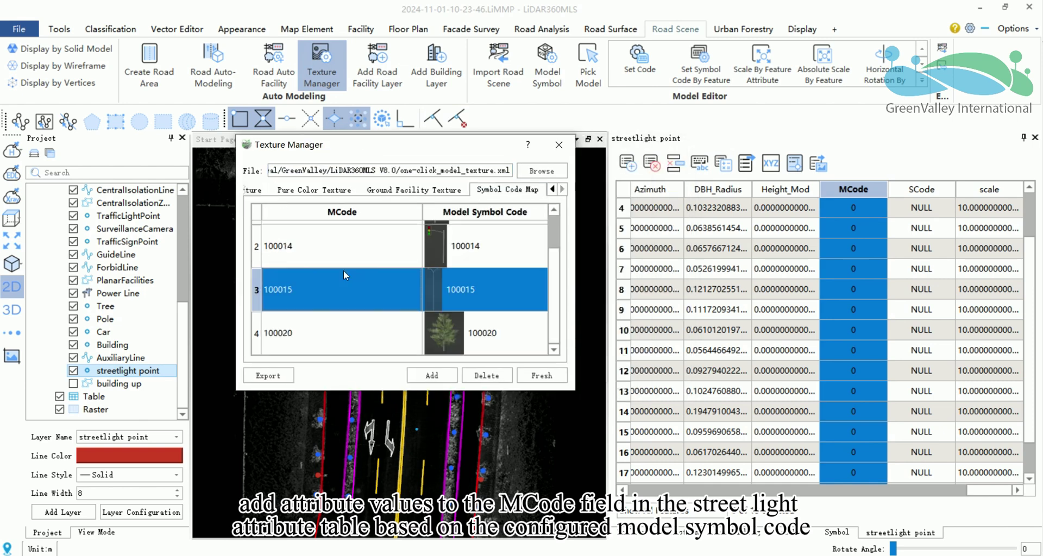
{"action": "left_click", "coordinate": [559, 144]}
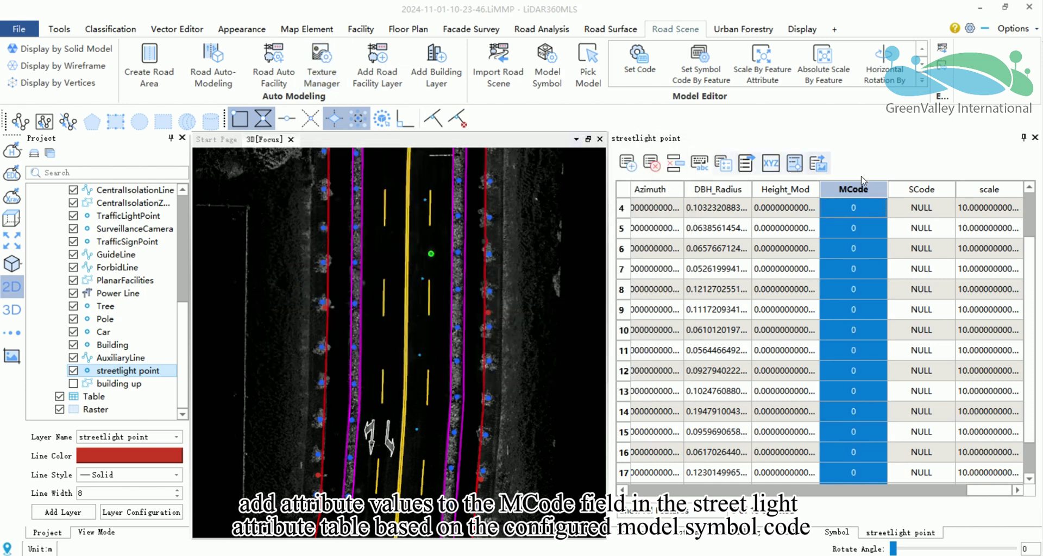
- Set the MCode field of all streetlight point features to 100015 with the Field Calculator
{"action": "left_click", "coordinate": [725, 164]}
{"action": "left_click", "coordinate": [771, 46]}
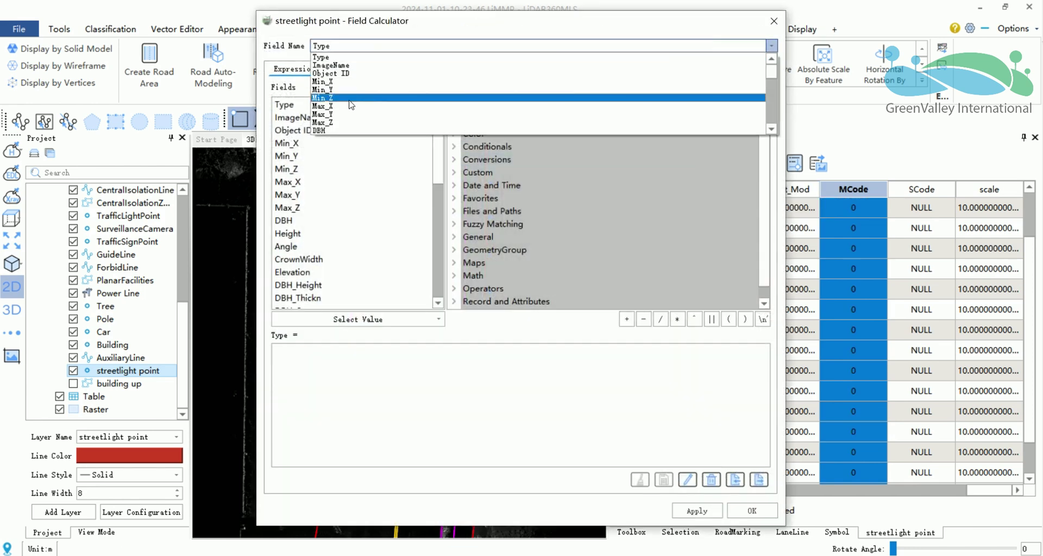
{"action": "scroll", "coordinate": [348, 93], "scroll_direction": "down", "scroll_amount": 5}
{"action": "left_click", "coordinate": [343, 119]}
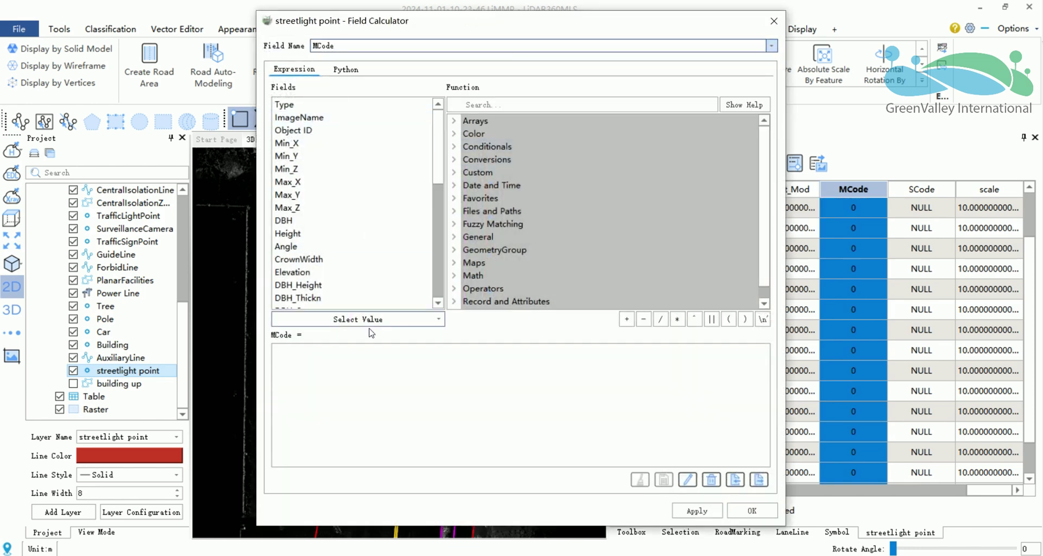
{"action": "left_click", "coordinate": [314, 360]}
{"action": "type", "text": "100015"}
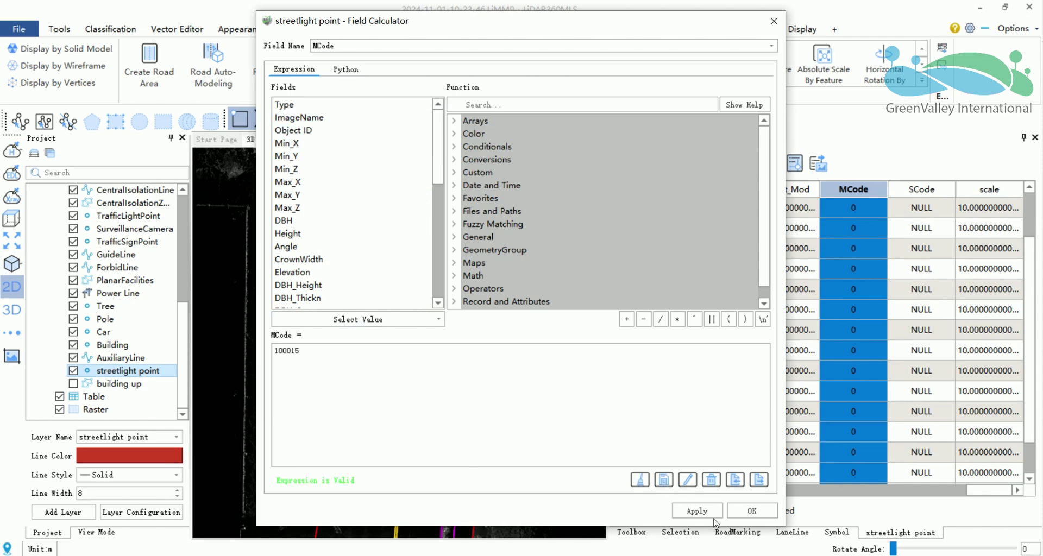
{"action": "left_click", "coordinate": [701, 514]}
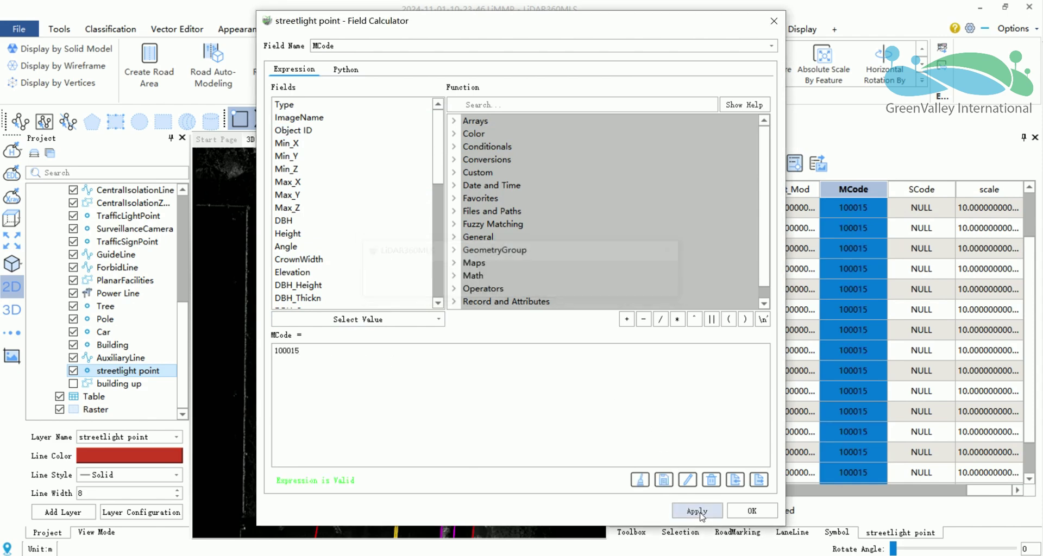
{"action": "left_click", "coordinate": [753, 508]}
{"action": "scroll", "coordinate": [872, 415], "scroll_direction": "down", "scroll_amount": 1}
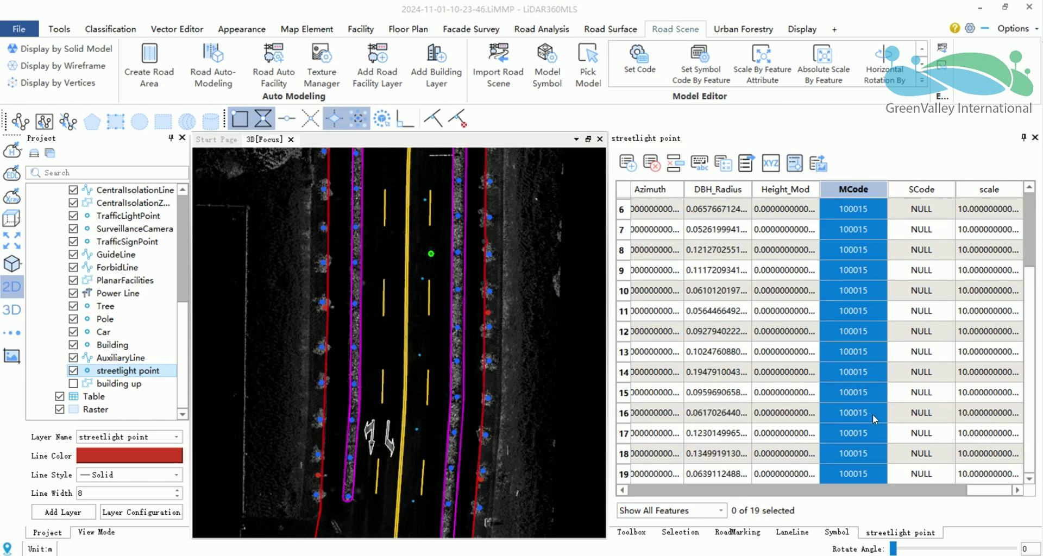
- Open the TrafficLightPoint layer's attribute table and widen it to show the MCode field
{"action": "left_click_drag", "start_coordinate": [608, 306], "coordinate": [810, 306]}
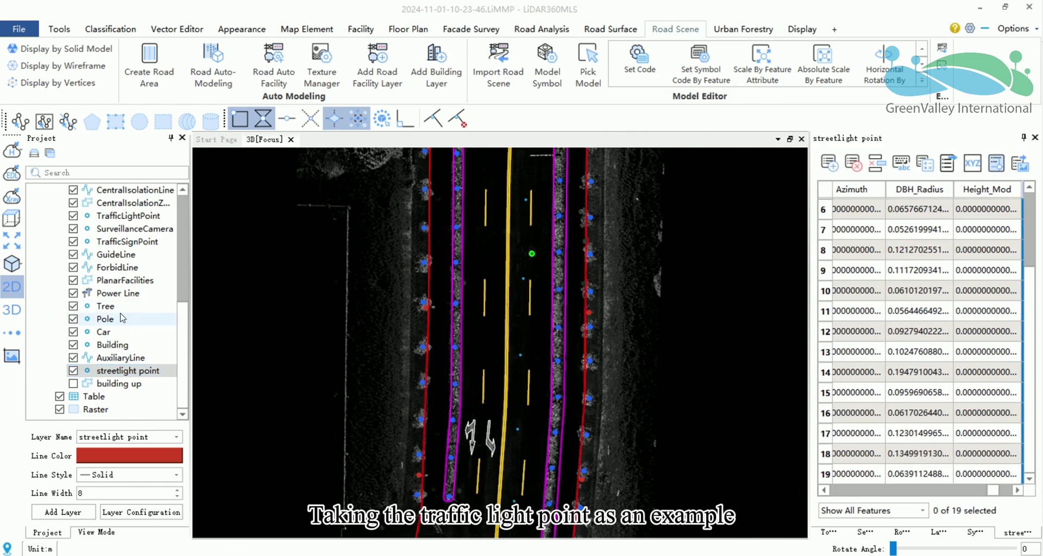
{"action": "left_click", "coordinate": [129, 216]}
{"action": "right_click", "coordinate": [129, 216]}
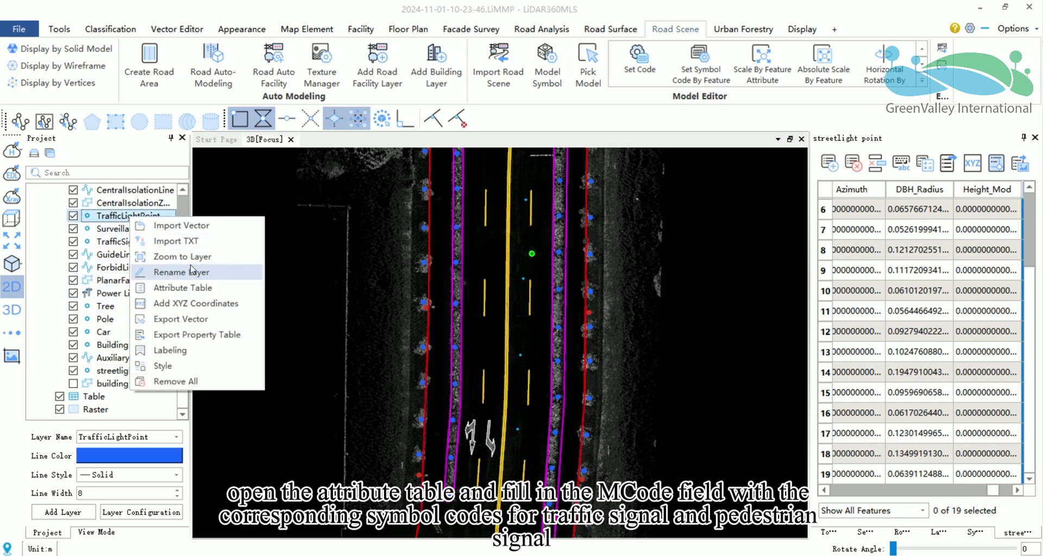
{"action": "left_click", "coordinate": [190, 289]}
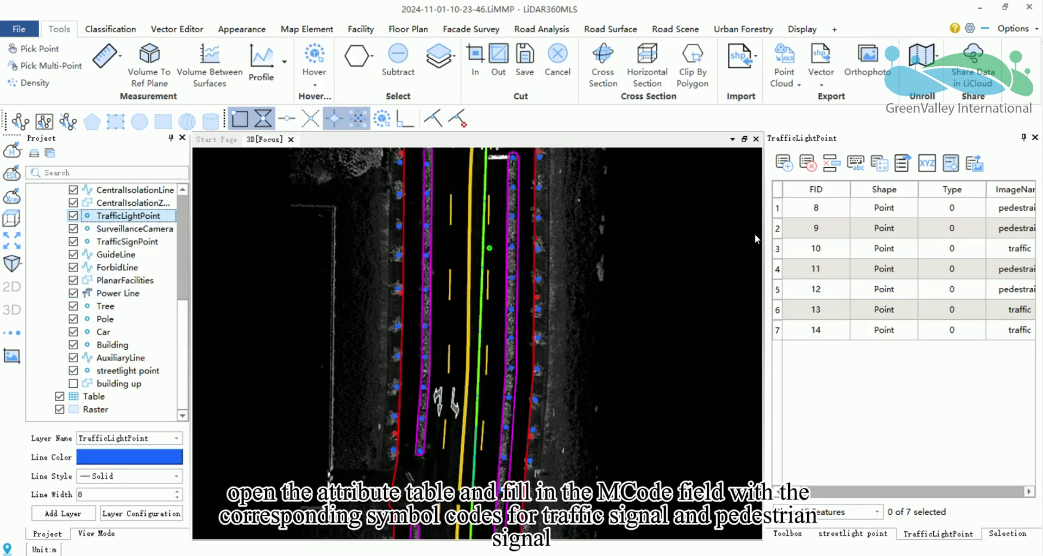
{"action": "left_click_drag", "start_coordinate": [762, 230], "coordinate": [559, 306]}
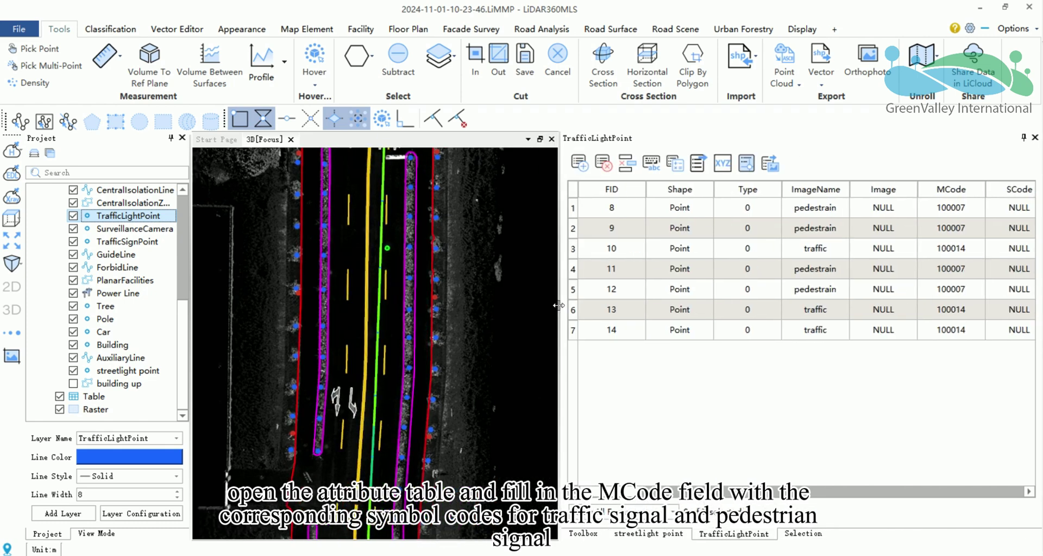
- Review the MCode column and locate the first pedestrian record and the first traffic record in the view
{"action": "left_click", "coordinate": [924, 190]}
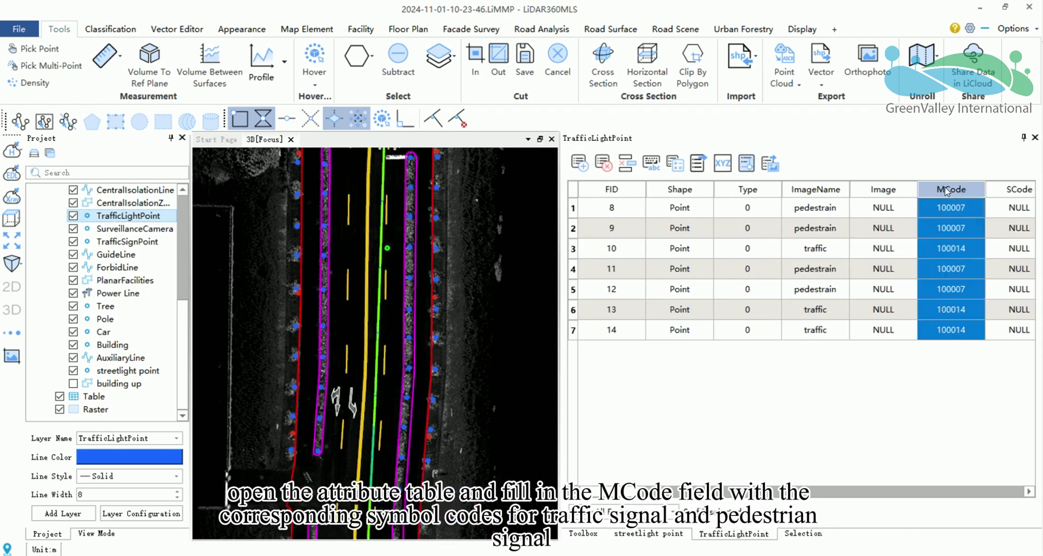
{"action": "left_click", "coordinate": [574, 209]}
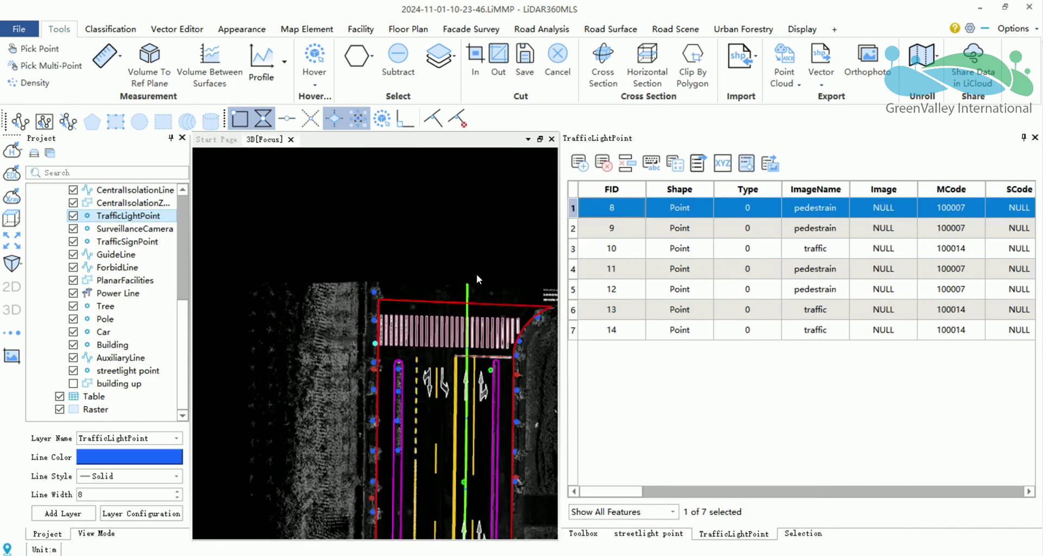
{"action": "left_click", "coordinate": [573, 249]}
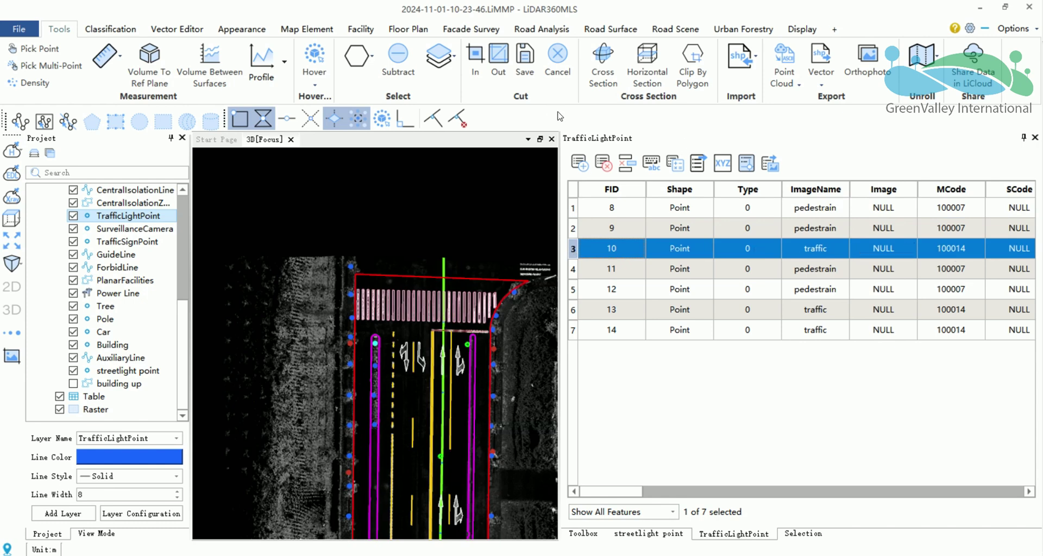
- Look up symbol codes 100007 and 100014 in the Texture Manager's Symbol Code Map and close the manager
{"action": "left_click", "coordinate": [671, 31]}
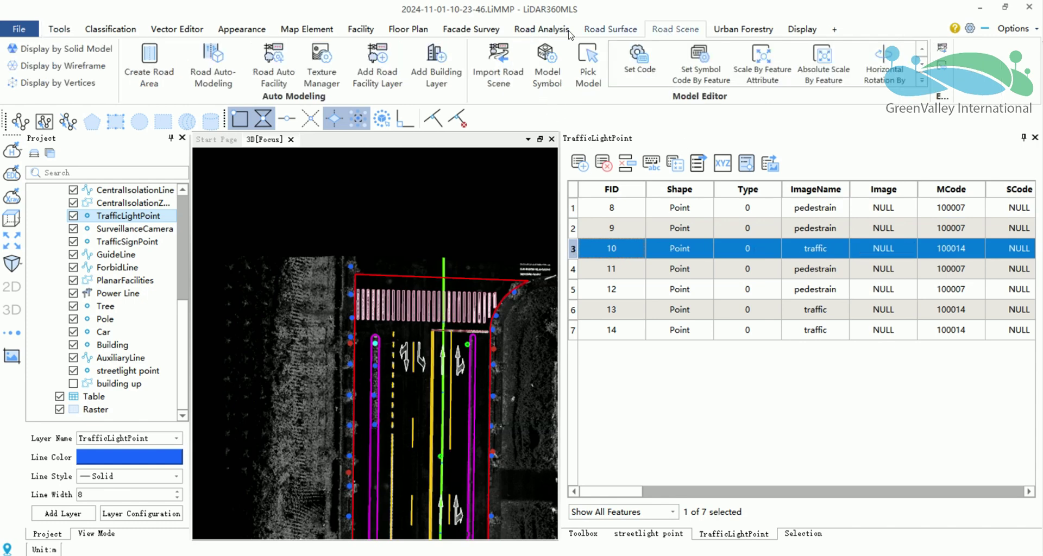
{"action": "left_click", "coordinate": [342, 76]}
{"action": "left_click_drag", "start_coordinate": [561, 175], "coordinate": [325, 176]}
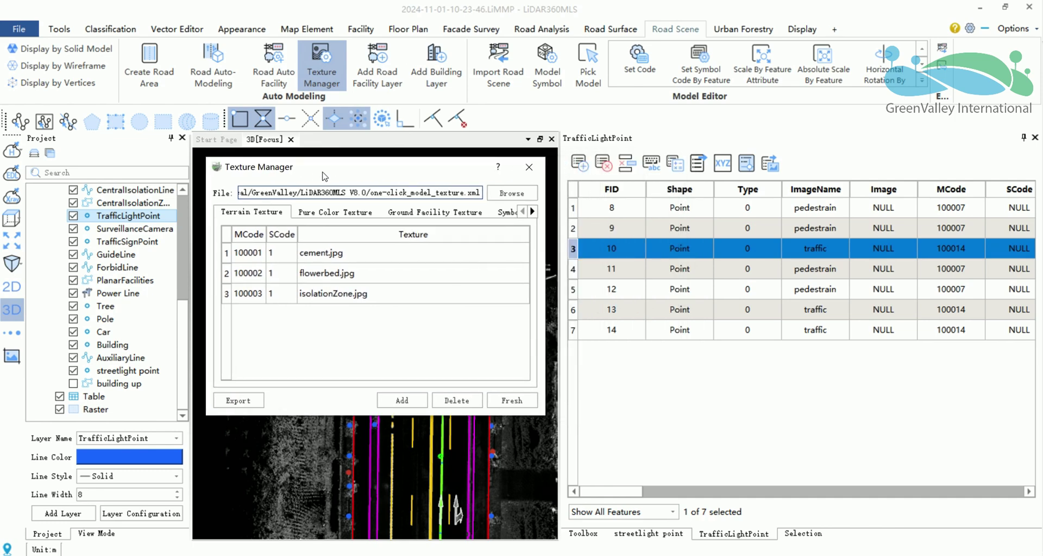
{"action": "left_click", "coordinate": [501, 215]}
{"action": "left_click_drag", "start_coordinate": [341, 417], "coordinate": [341, 483]}
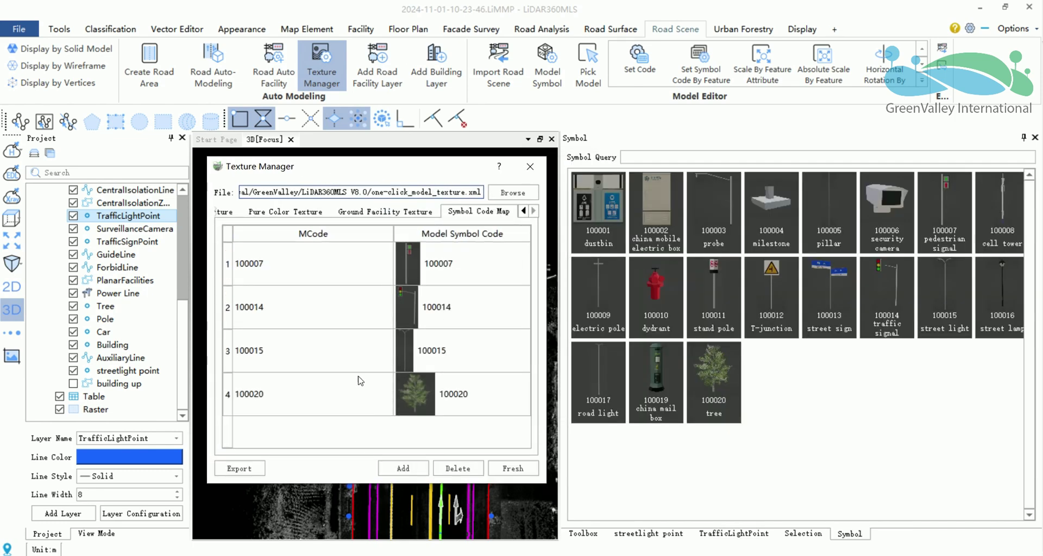
{"action": "left_click", "coordinate": [323, 236]}
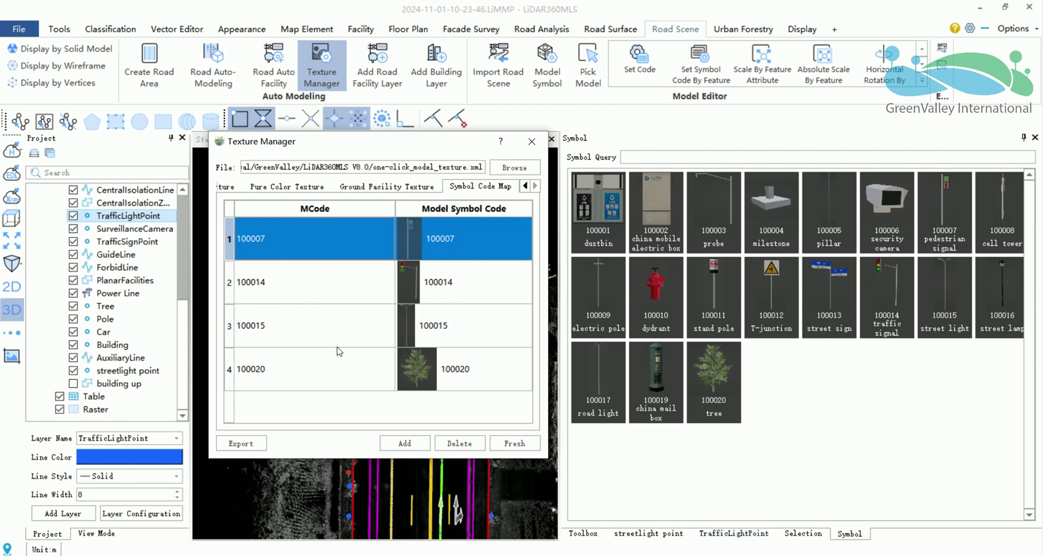
{"action": "left_click", "coordinate": [356, 283]}
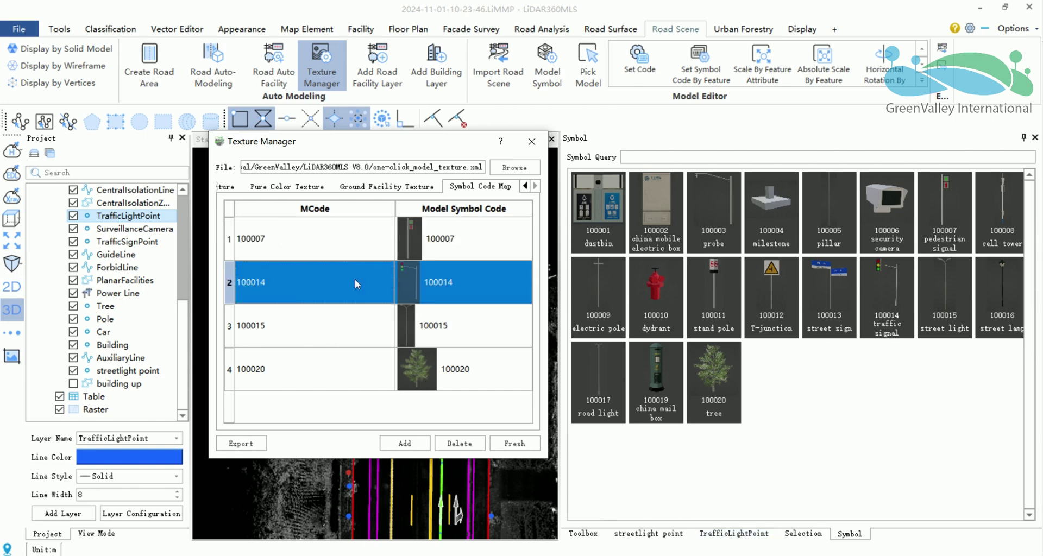
{"action": "left_click", "coordinate": [748, 539]}
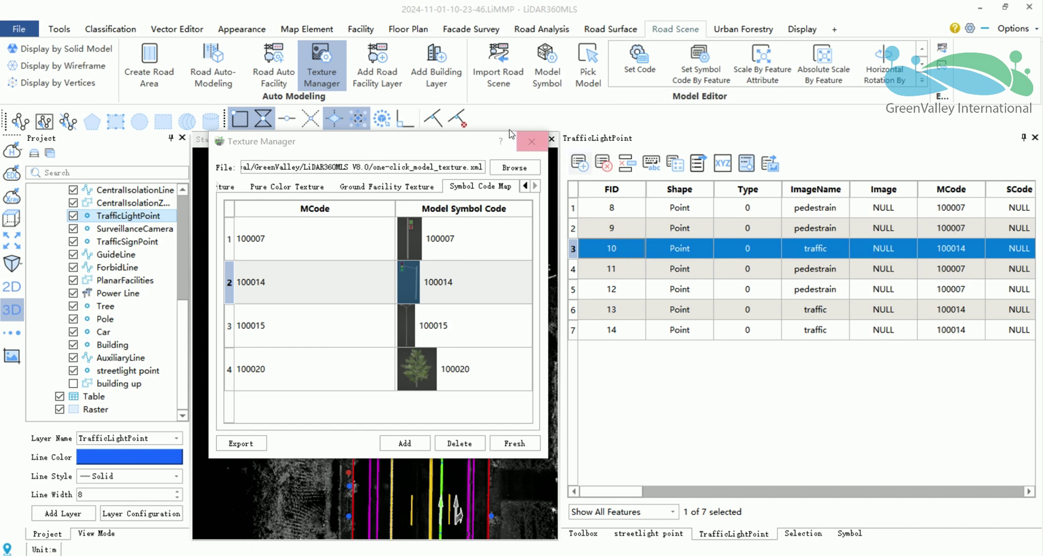
{"action": "left_click", "coordinate": [545, 142]}
- Activate the Create Road Area tool, examine the road side lines that can bound the area, and exit the tool
{"action": "left_click_drag", "start_coordinate": [560, 212], "coordinate": [852, 212]}
{"action": "middle_click_drag", "start_coordinate": [468, 407], "coordinate": [451, 327]}
{"action": "scroll", "coordinate": [451, 327], "scroll_direction": "down", "scroll_amount": 2}
{"action": "scroll", "coordinate": [451, 327], "scroll_direction": "down", "scroll_amount": 1}
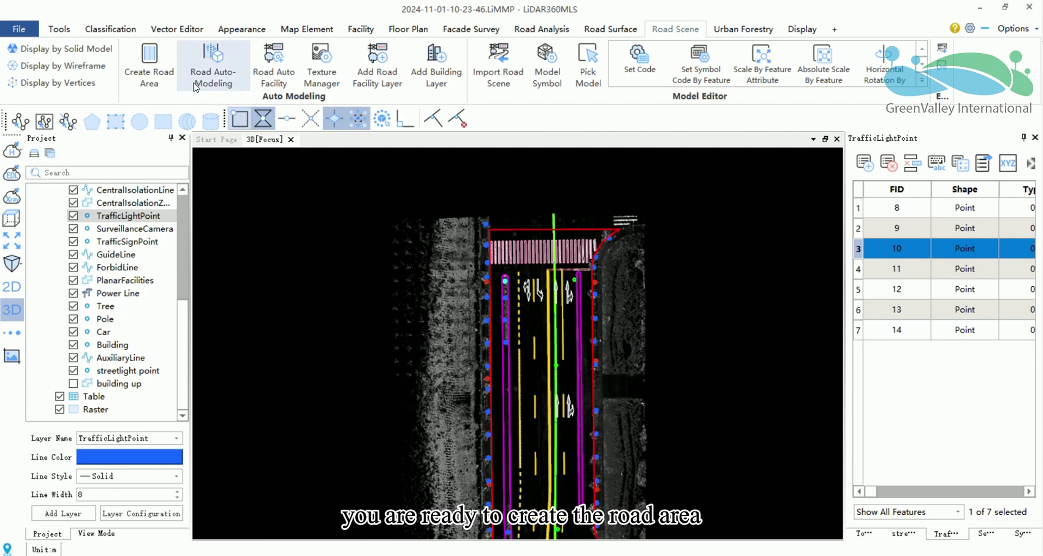
{"action": "left_click", "coordinate": [156, 68]}
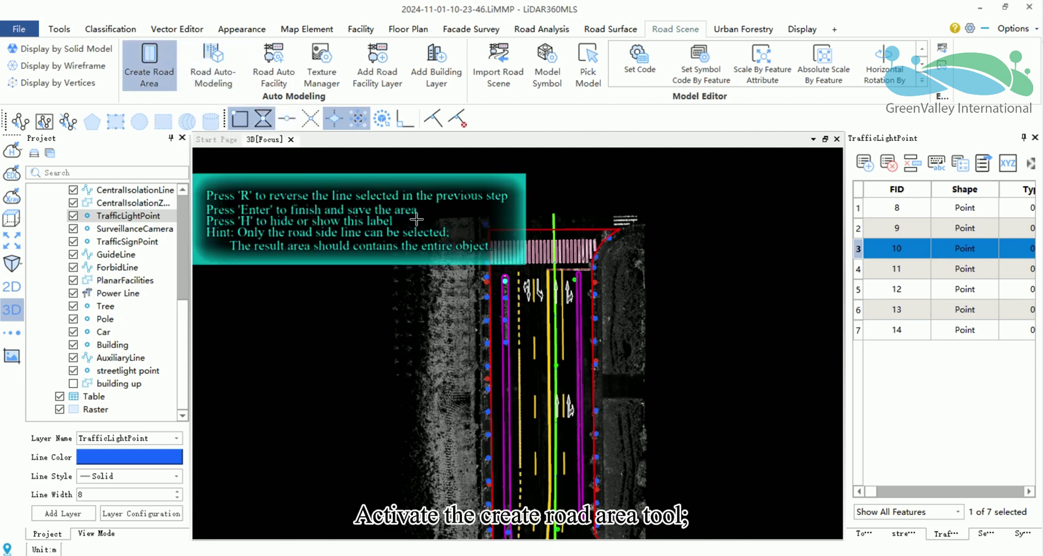
{"action": "scroll", "coordinate": [613, 248], "scroll_direction": "up", "scroll_amount": 1}
{"action": "middle_click_drag", "start_coordinate": [647, 250], "coordinate": [691, 244]}
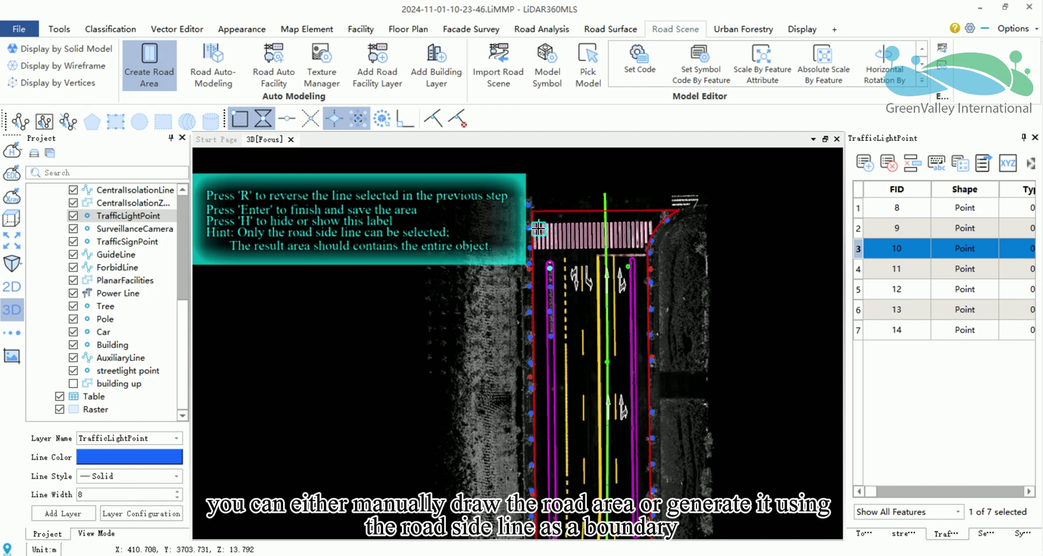
{"action": "scroll", "coordinate": [657, 383], "scroll_direction": "down", "scroll_amount": 2}
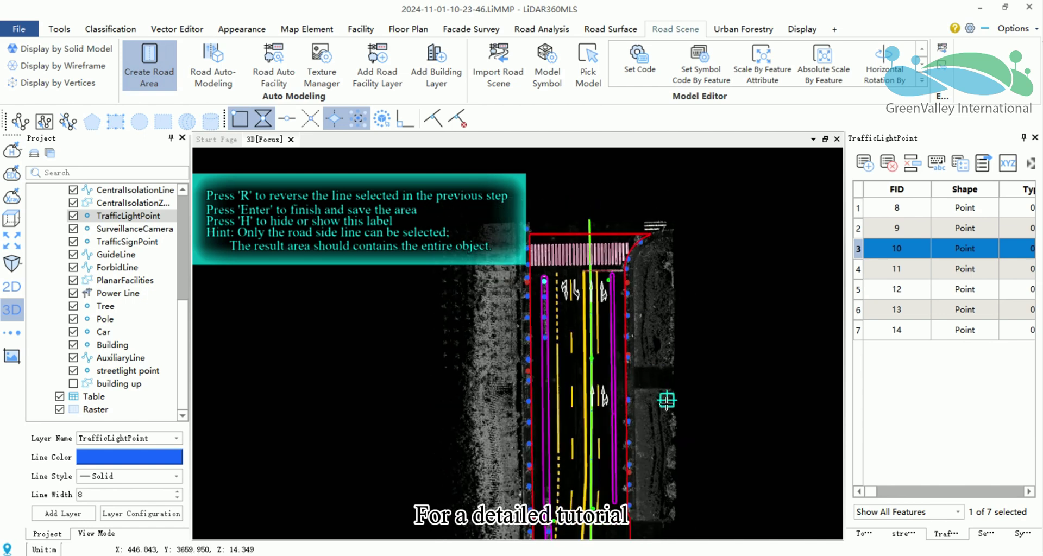
{"action": "middle_click_drag", "start_coordinate": [666, 397], "coordinate": [646, 269]}
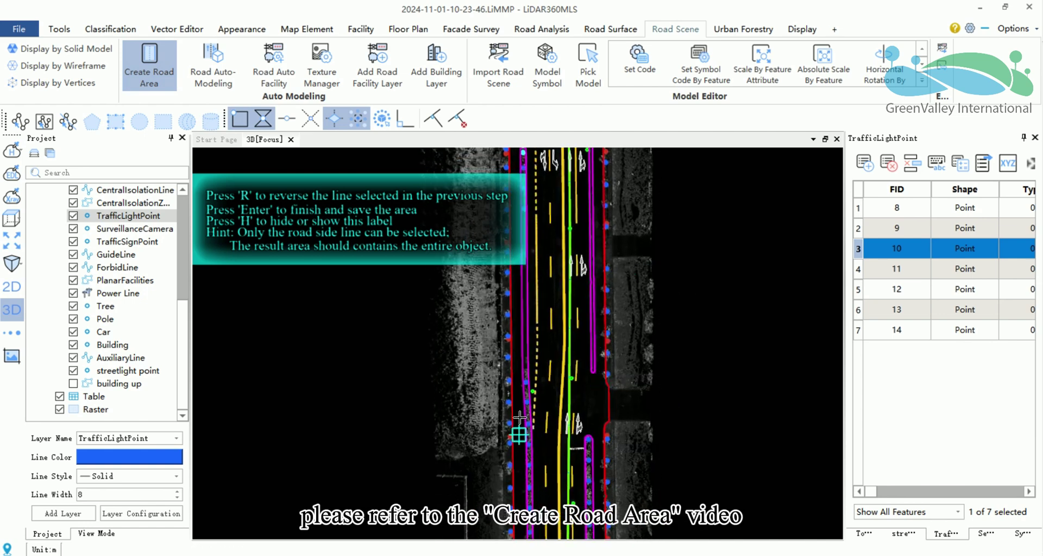
{"action": "left_click", "coordinate": [135, 69]}
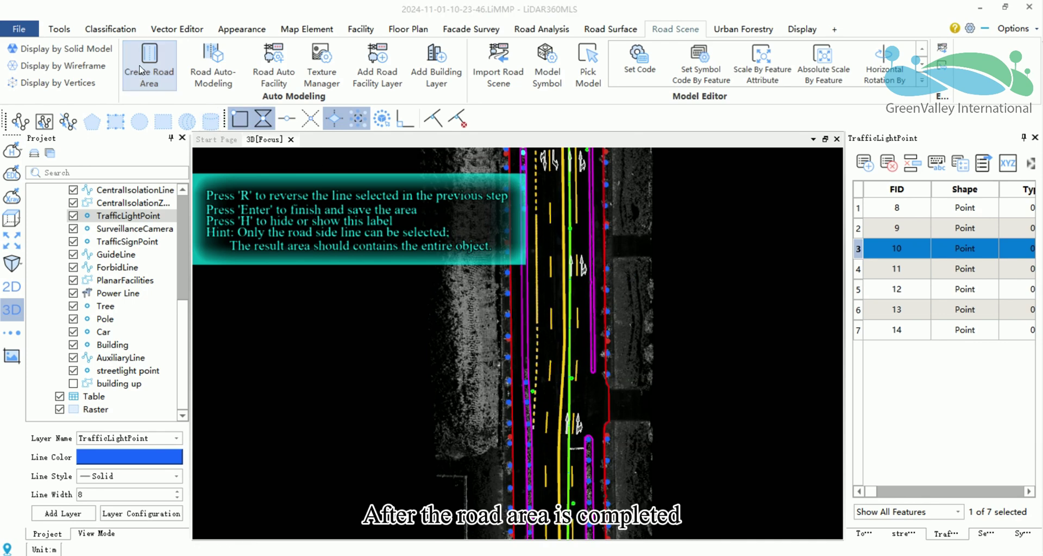
- Start Road Auto-Modeling and pick the road area polygon as the working area
{"action": "scroll", "coordinate": [501, 197], "scroll_direction": "down", "scroll_amount": 2}
{"action": "middle_click_drag", "start_coordinate": [569, 223], "coordinate": [548, 300]}
{"action": "left_click", "coordinate": [213, 65]}
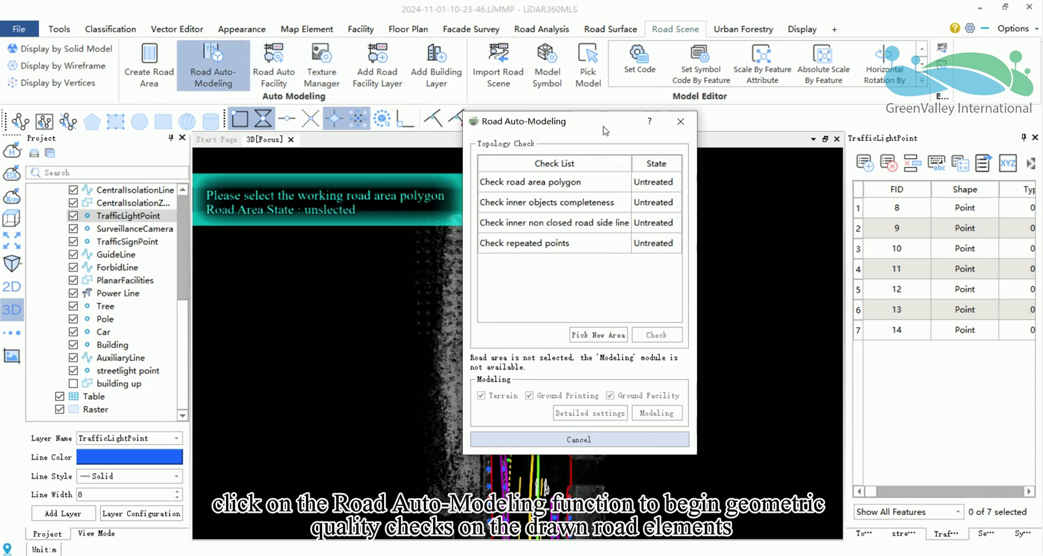
{"action": "middle_click_drag", "start_coordinate": [608, 322], "coordinate": [541, 266]}
{"action": "left_click", "coordinate": [814, 336]}
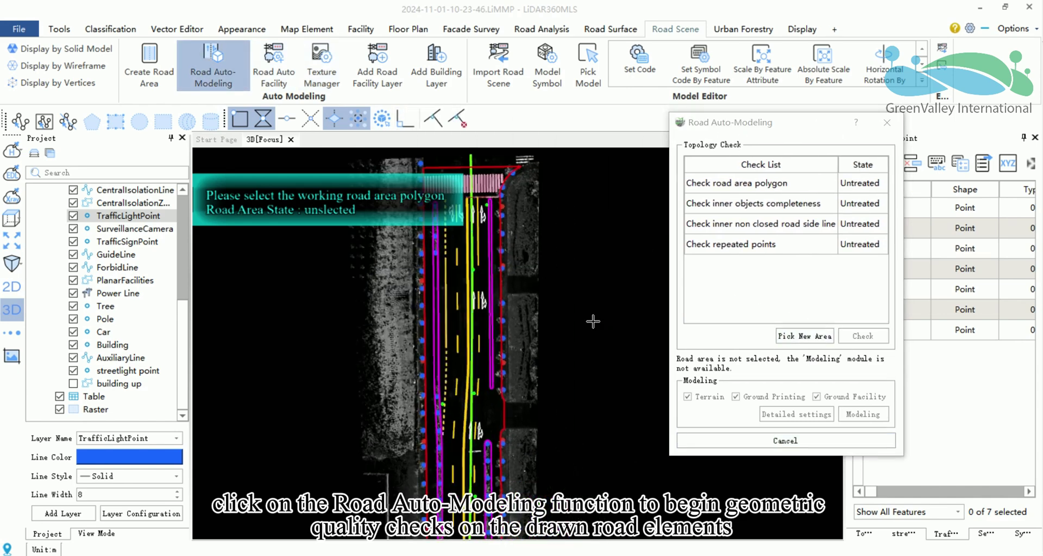
{"action": "left_click", "coordinate": [503, 290]}
- Run the topology check on the selected road area
{"action": "scroll", "coordinate": [503, 290], "scroll_direction": "down", "scroll_amount": 3}
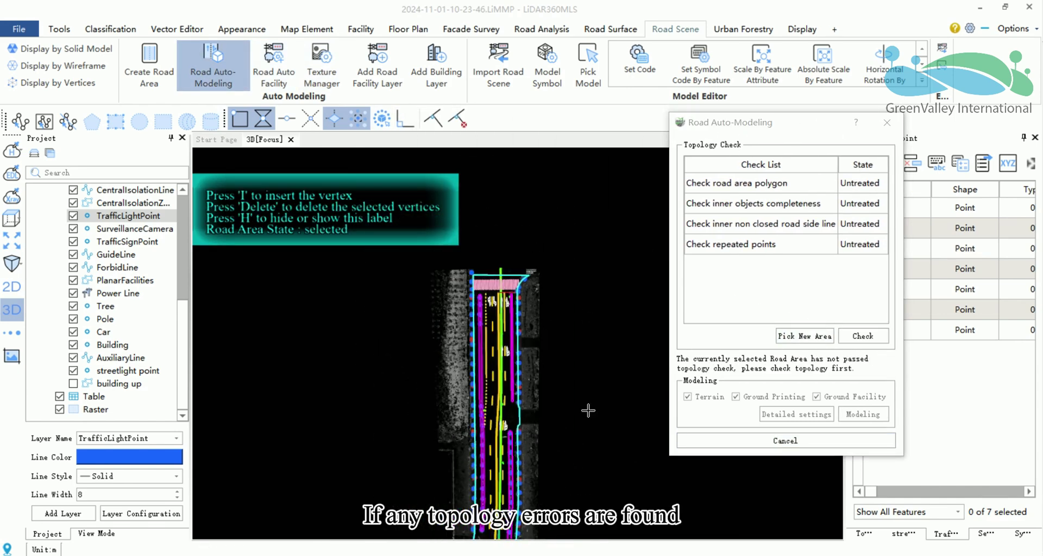
{"action": "middle_click_drag", "start_coordinate": [536, 237], "coordinate": [538, 380]}
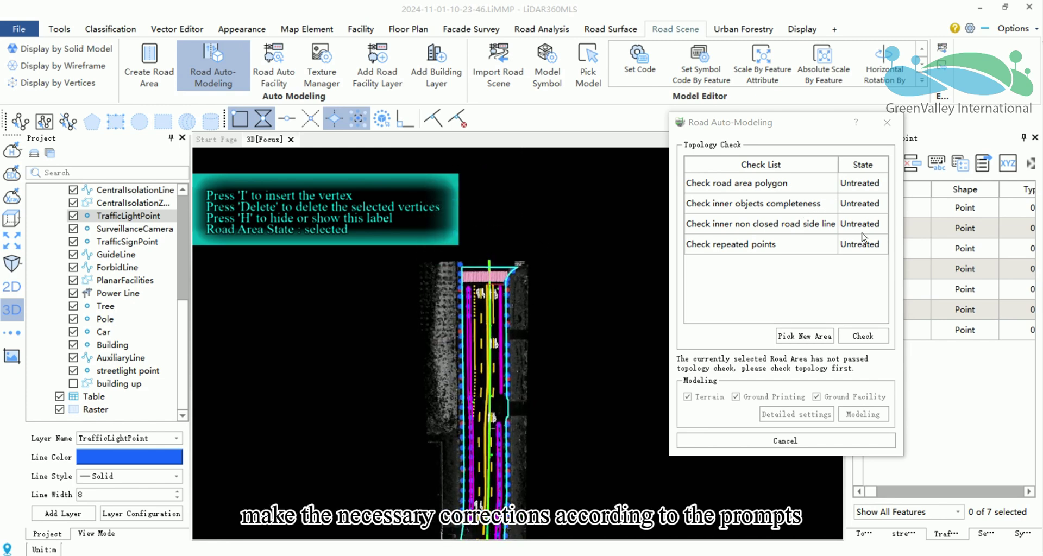
{"action": "left_click", "coordinate": [871, 338]}
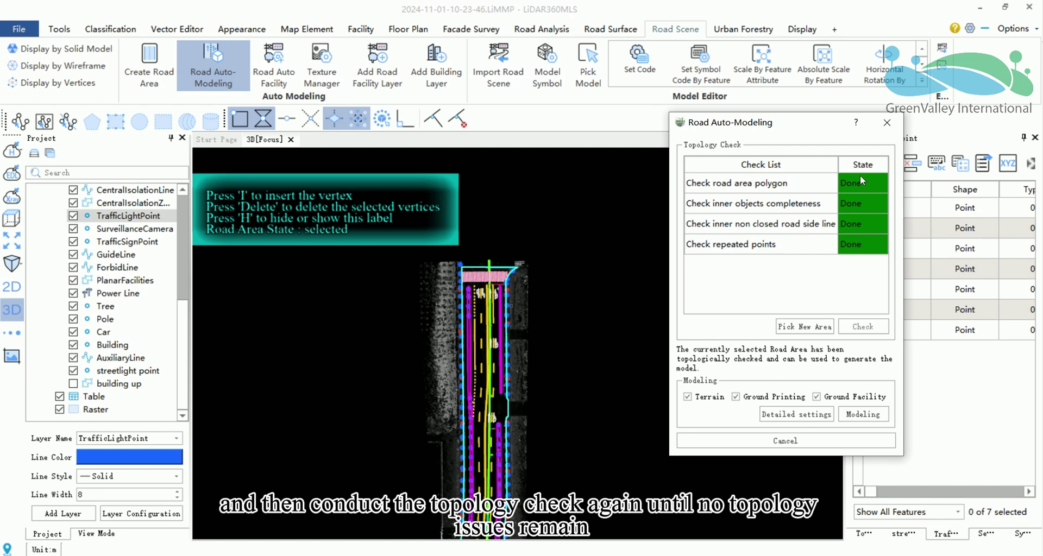
- Generate the road model with Terrain, Ground Printing and Ground Facility enabled and close the Road Auto-Modeling dialog
{"action": "left_click_drag", "start_coordinate": [818, 124], "coordinate": [791, 131]}
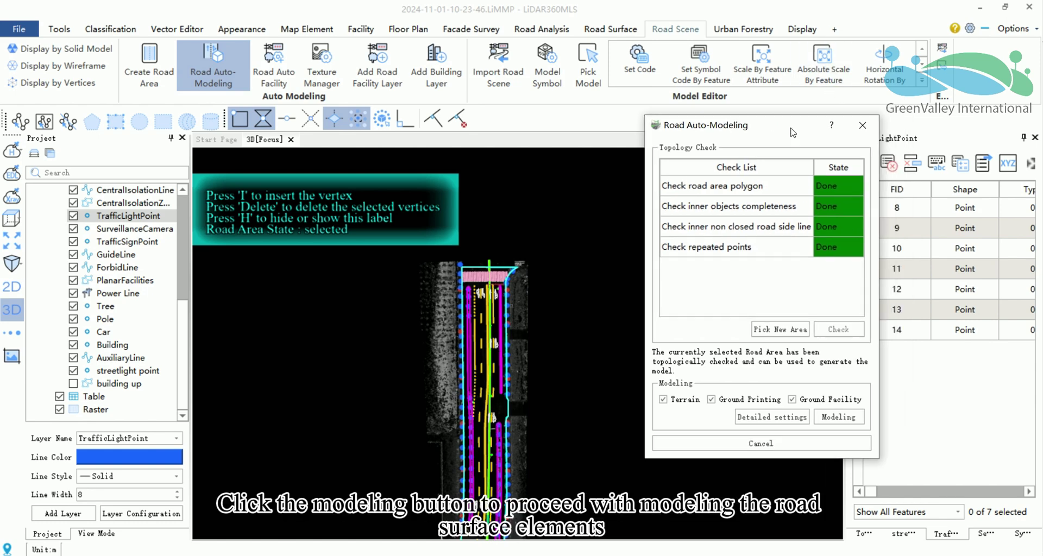
{"action": "left_click", "coordinate": [837, 420]}
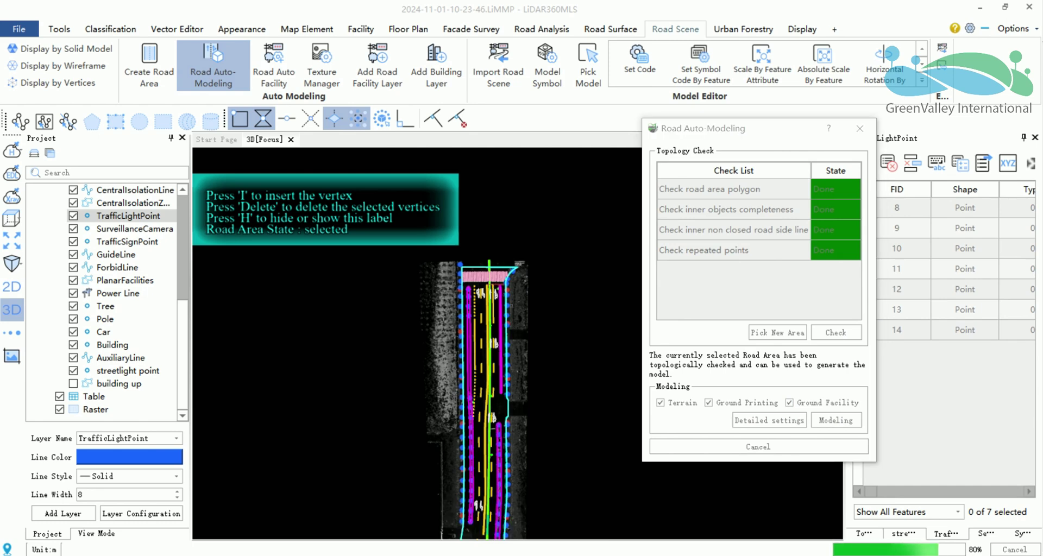
{"action": "left_click", "coordinate": [860, 128]}
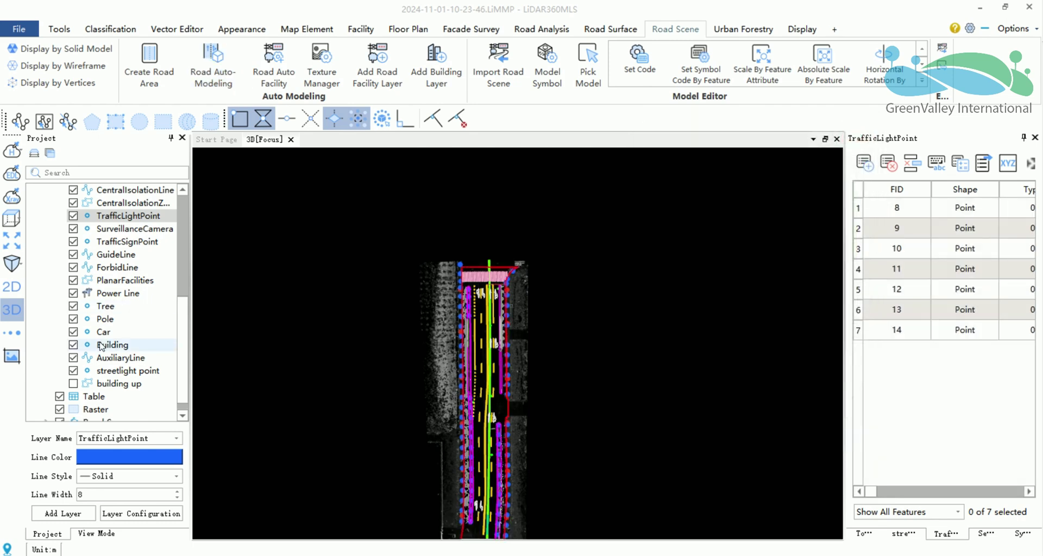
- Hide the point cloud and expand the Road Scene layer group to inspect the generated road surface model
{"action": "scroll", "coordinate": [108, 326], "scroll_direction": "up", "scroll_amount": 6}
{"action": "left_click", "coordinate": [59, 204]}
{"action": "middle_click_drag", "start_coordinate": [550, 511], "coordinate": [558, 310]}
{"action": "left_click_drag", "start_coordinate": [554, 311], "coordinate": [530, 245]}
{"action": "scroll", "coordinate": [121, 349], "scroll_direction": "down", "scroll_amount": 6}
{"action": "left_click", "coordinate": [46, 410]}
{"action": "scroll", "coordinate": [553, 363], "scroll_direction": "up", "scroll_amount": 5}
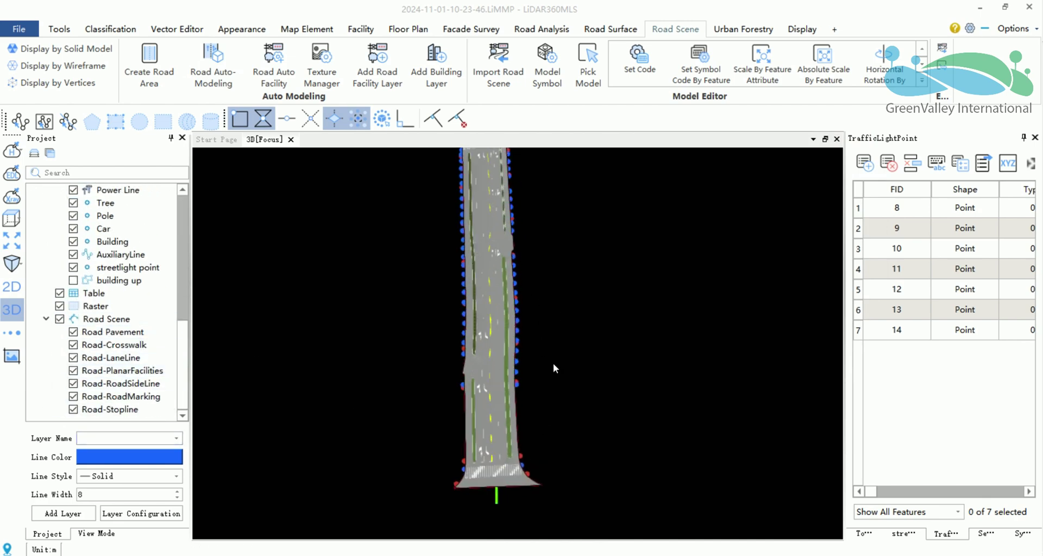
{"action": "left_click_drag", "start_coordinate": [569, 338], "coordinate": [507, 320]}
{"action": "scroll", "coordinate": [531, 342], "scroll_direction": "up", "scroll_amount": 4}
{"action": "middle_click_drag", "start_coordinate": [472, 171], "coordinate": [484, 289]}
{"action": "scroll", "coordinate": [483, 289], "scroll_direction": "up", "scroll_amount": 3}
{"action": "scroll", "coordinate": [488, 279], "scroll_direction": "up", "scroll_amount": 2}
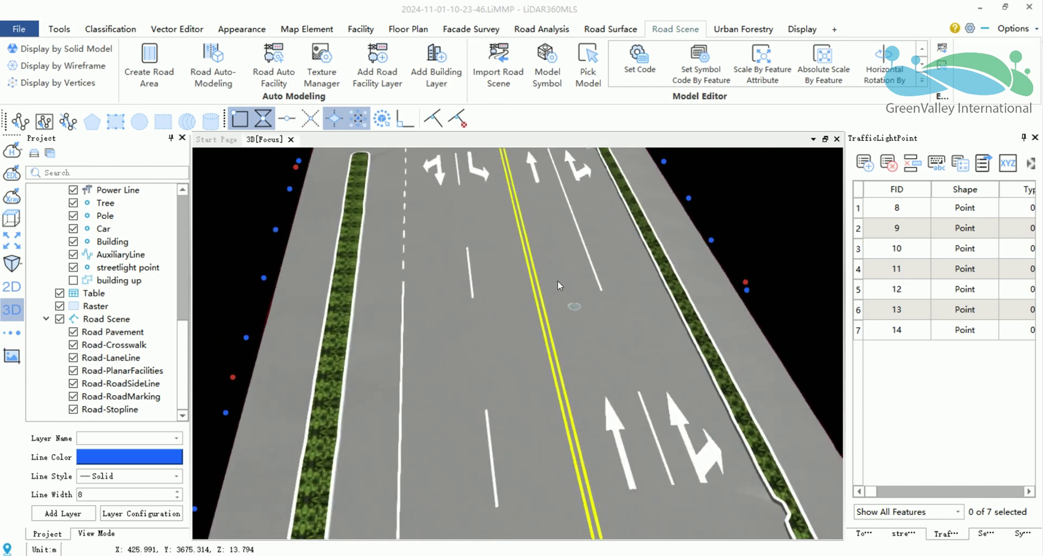
- Generate roadside models with Road Auto Facility for only the streetlight point, Tree and TrafficLightPoint layers
{"action": "left_click", "coordinate": [275, 64]}
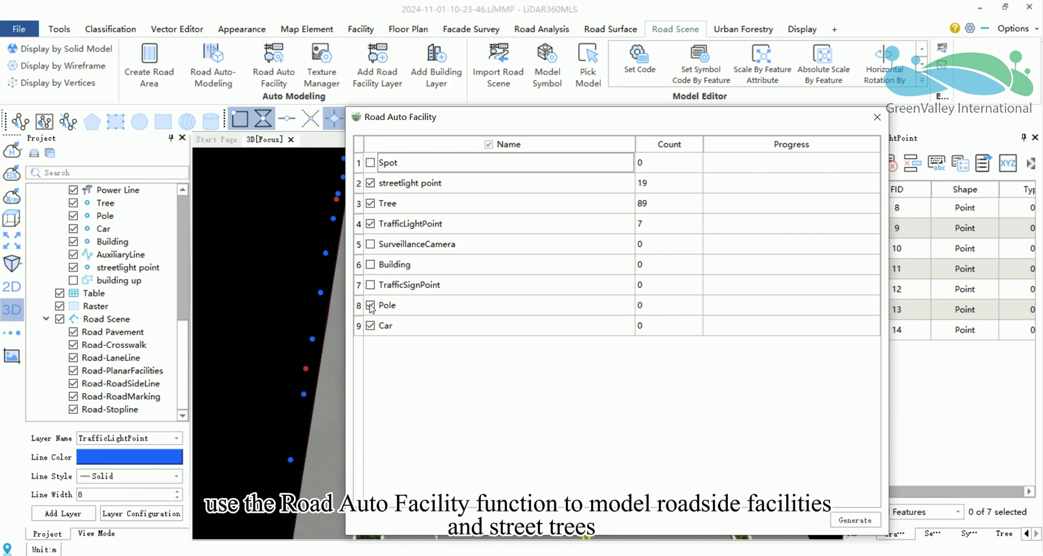
{"action": "left_click", "coordinate": [842, 520]}
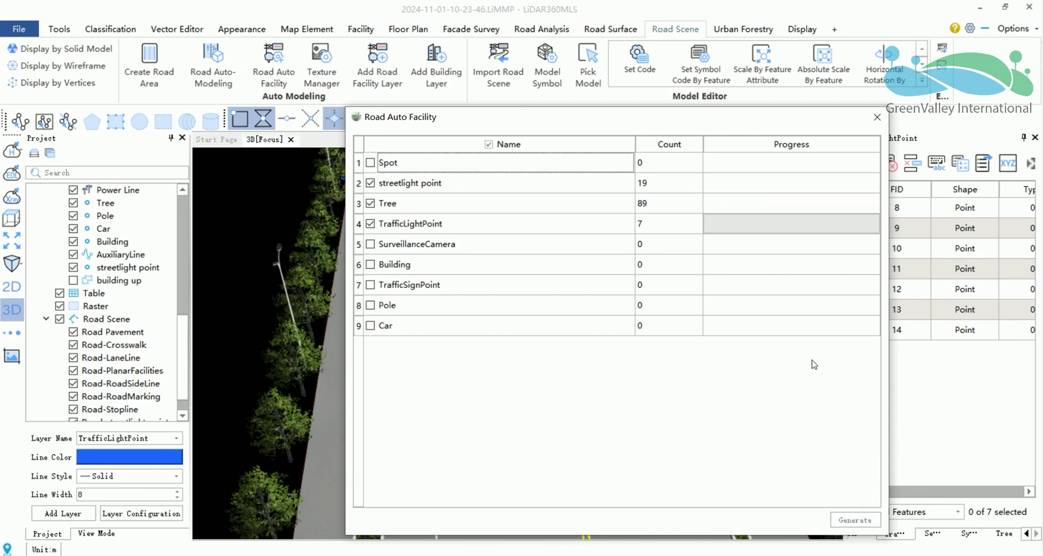
{"action": "left_click", "coordinate": [580, 360]}
- Examine the generated trees, streetlights and traffic signals along the full length of the road model
{"action": "scroll", "coordinate": [568, 334], "scroll_direction": "down", "scroll_amount": 4}
{"action": "left_click_drag", "start_coordinate": [568, 336], "coordinate": [565, 357]}
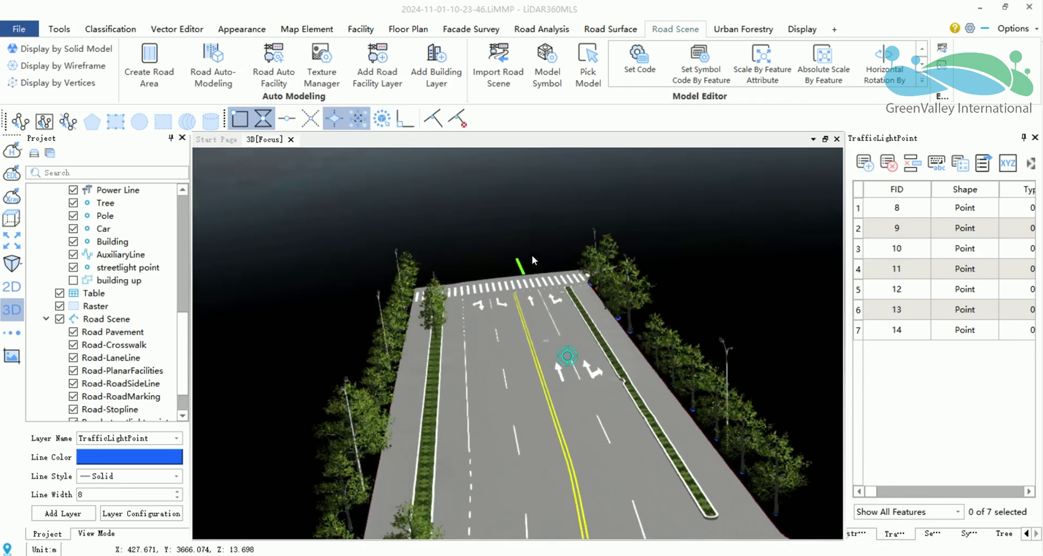
{"action": "scroll", "coordinate": [560, 383], "scroll_direction": "up", "scroll_amount": 4}
{"action": "middle_click_drag", "start_coordinate": [560, 383], "coordinate": [514, 263]}
{"action": "scroll", "coordinate": [571, 366], "scroll_direction": "down", "scroll_amount": 3}
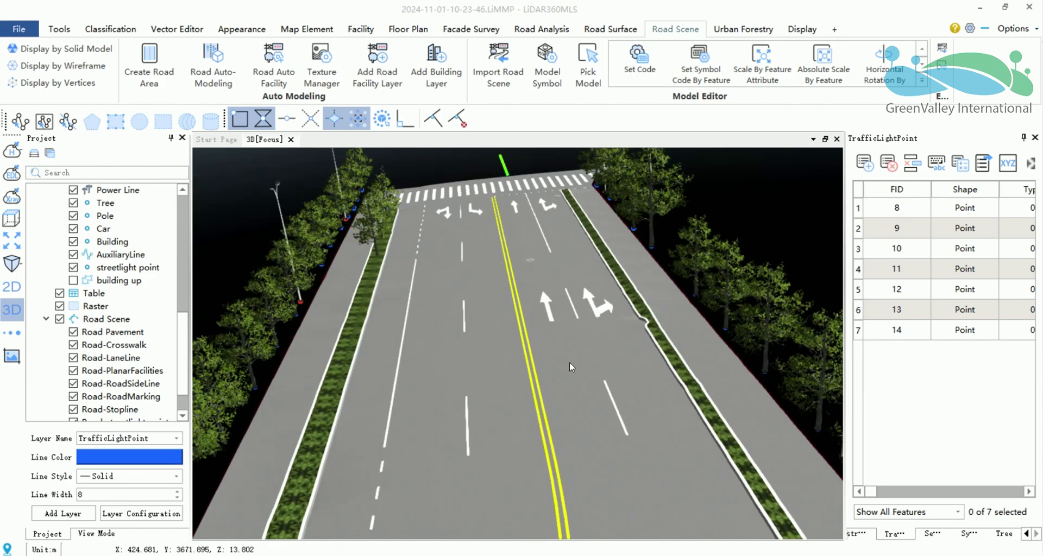
{"action": "middle_click_drag", "start_coordinate": [570, 366], "coordinate": [552, 183]}
{"action": "scroll", "coordinate": [552, 183], "scroll_direction": "up", "scroll_amount": 3}
{"action": "middle_click_drag", "start_coordinate": [625, 370], "coordinate": [589, 169]}
{"action": "scroll", "coordinate": [596, 302], "scroll_direction": "down", "scroll_amount": 6}
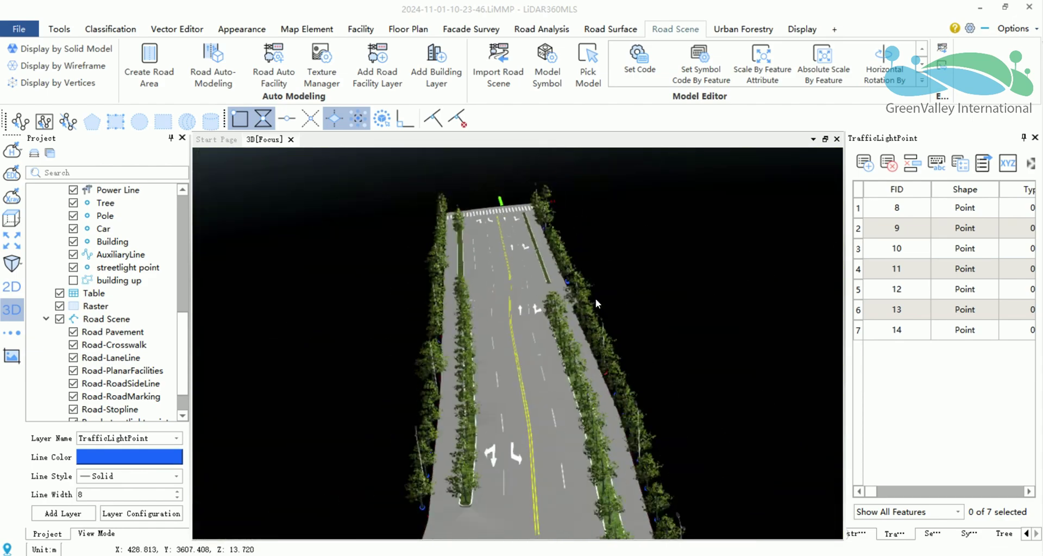
{"action": "middle_click_drag", "start_coordinate": [595, 298], "coordinate": [584, 168]}
{"action": "scroll", "coordinate": [559, 299], "scroll_direction": "up", "scroll_amount": 5}
{"action": "scroll", "coordinate": [559, 298], "scroll_direction": "down", "scroll_amount": 5}
{"action": "middle_click_drag", "start_coordinate": [559, 297], "coordinate": [557, 344]}
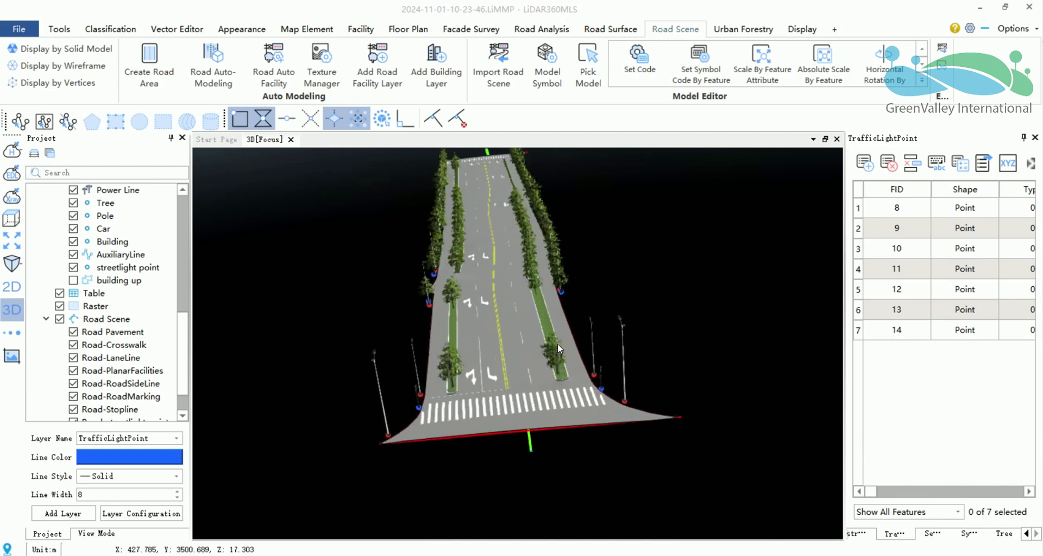
- Replace the terrain texture for MCode 100001 with asphalt.jpg in the Texture Manager and refresh the road model
{"action": "scroll", "coordinate": [557, 343], "scroll_direction": "up", "scroll_amount": 5}
{"action": "scroll", "coordinate": [557, 344], "scroll_direction": "up", "scroll_amount": 1}
{"action": "left_click_drag", "start_coordinate": [538, 452], "coordinate": [429, 399]}
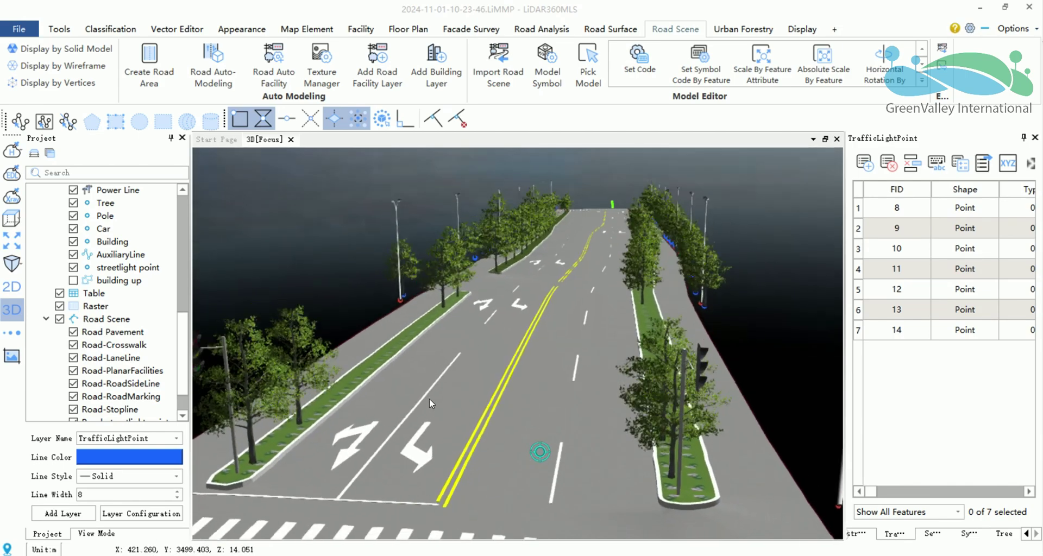
{"action": "scroll", "coordinate": [615, 384], "scroll_direction": "up", "scroll_amount": 1}
{"action": "middle_click_drag", "start_coordinate": [626, 399], "coordinate": [611, 367]}
{"action": "left_click_drag", "start_coordinate": [611, 366], "coordinate": [683, 346]}
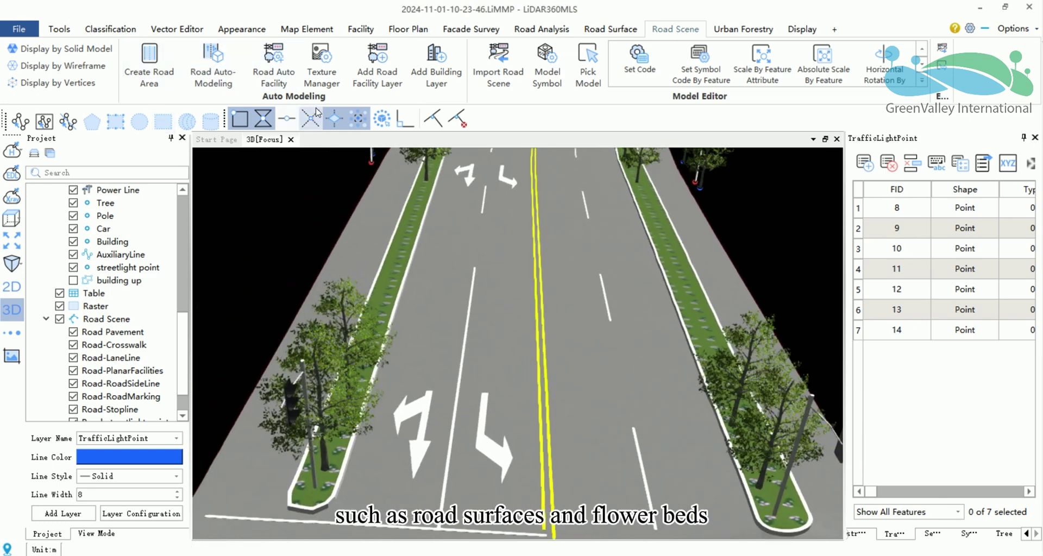
{"action": "left_click", "coordinate": [322, 64]}
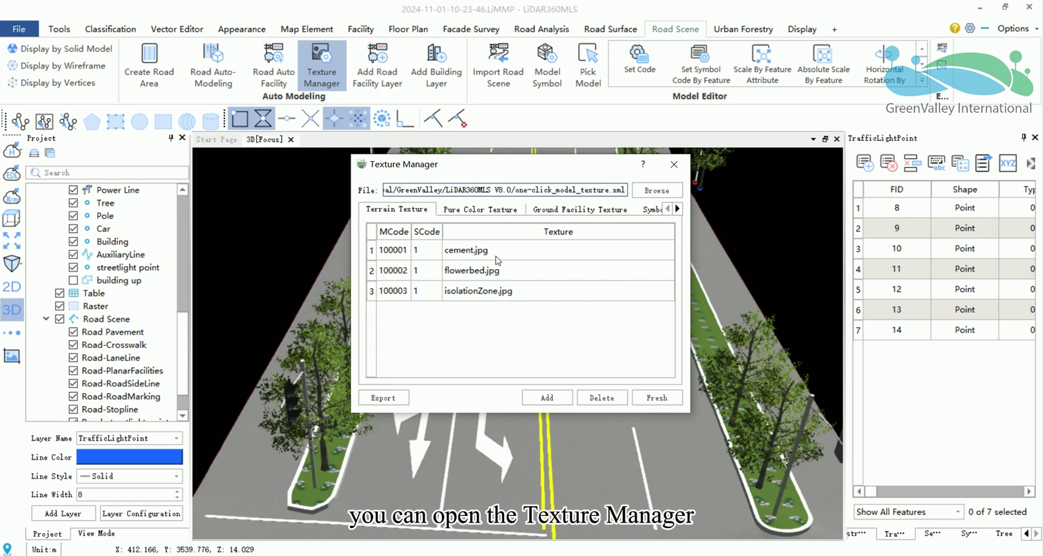
{"action": "double_click", "coordinate": [475, 251]}
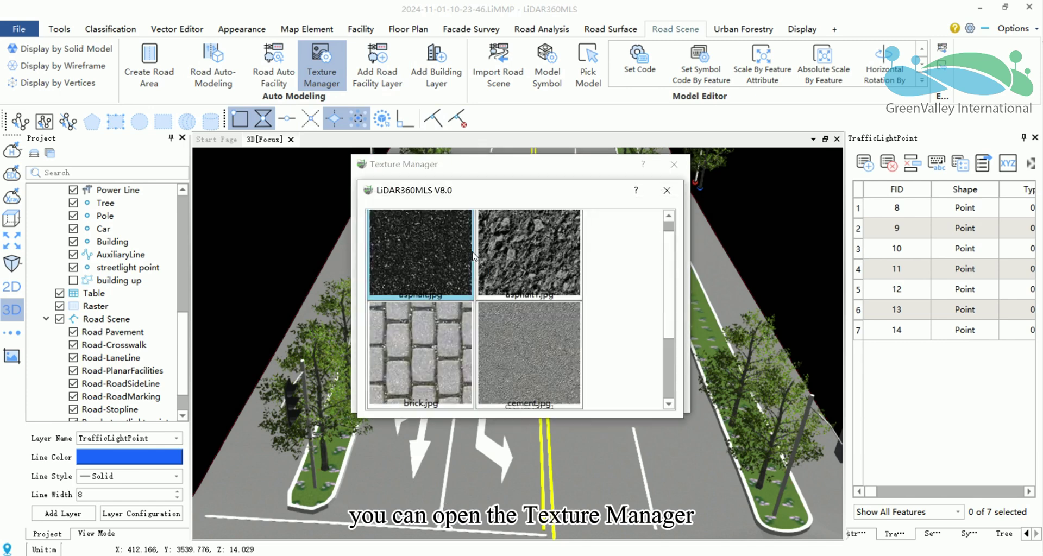
{"action": "double_click", "coordinate": [417, 245]}
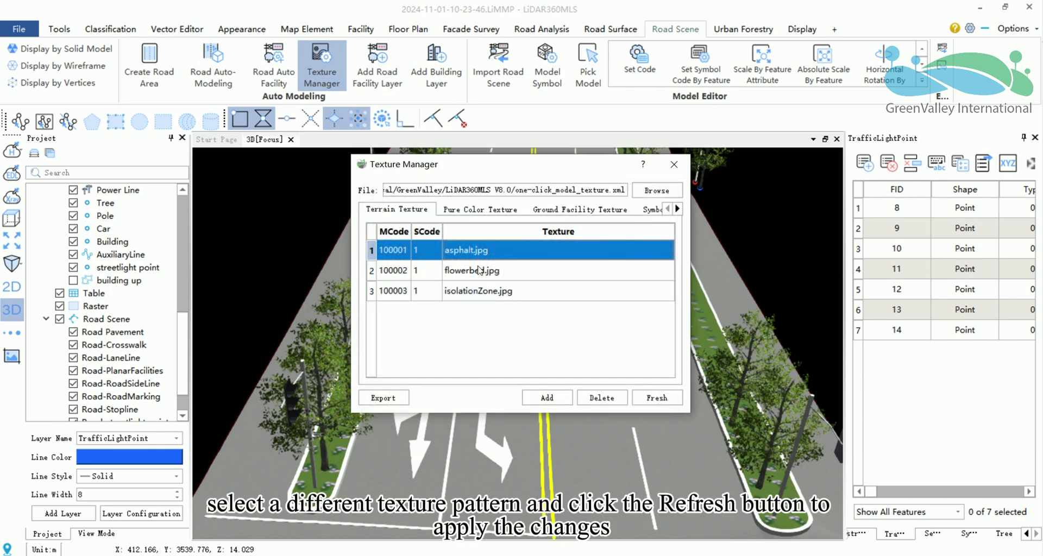
{"action": "left_click", "coordinate": [663, 401]}
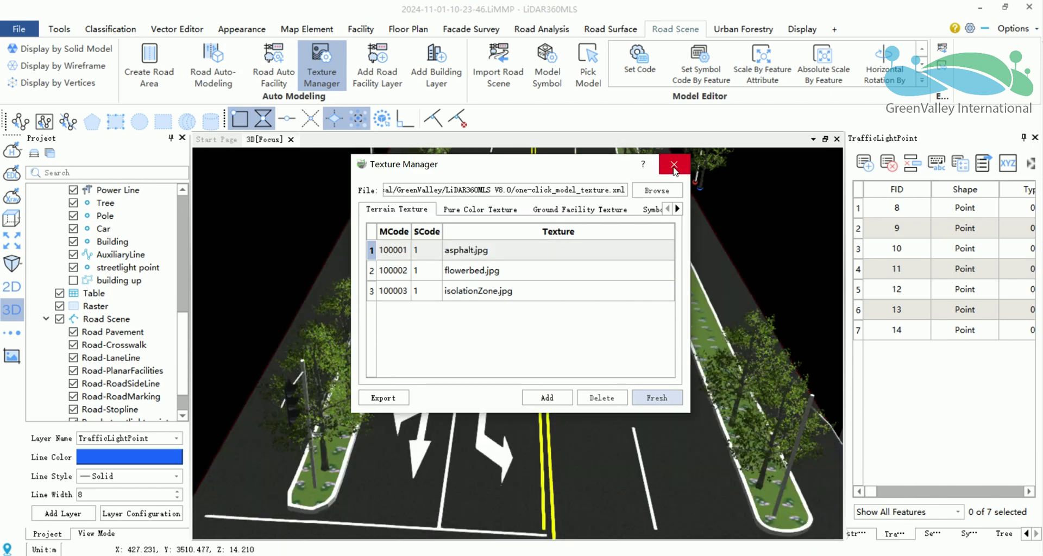
{"action": "left_click", "coordinate": [674, 165]}
- Open the Tree layer's attribute table and select its MCode column to examine the assigned model codes
{"action": "scroll", "coordinate": [458, 367], "scroll_direction": "up", "scroll_amount": 2}
{"action": "scroll", "coordinate": [597, 282], "scroll_direction": "down", "scroll_amount": 3}
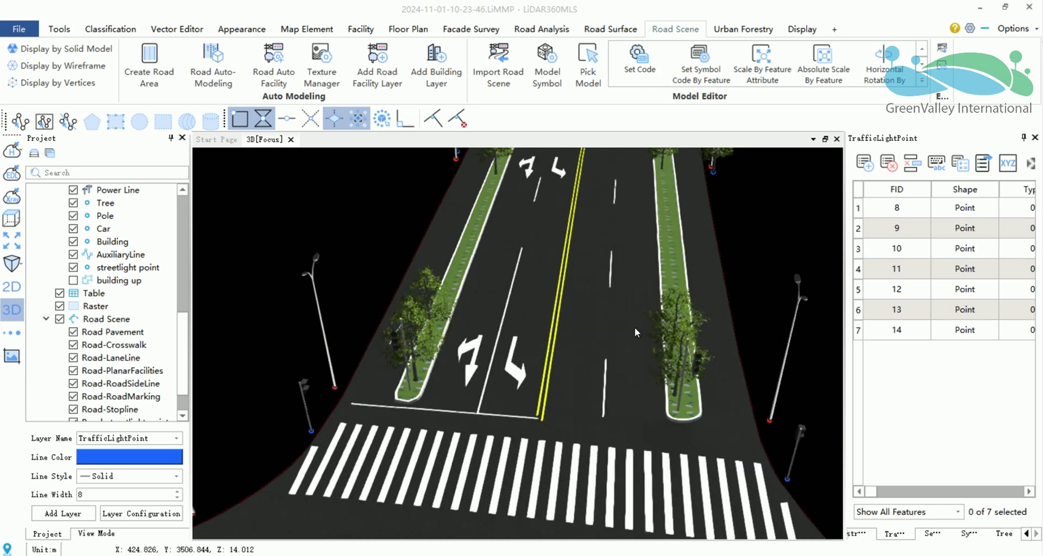
{"action": "scroll", "coordinate": [728, 375], "scroll_direction": "up", "scroll_amount": 2}
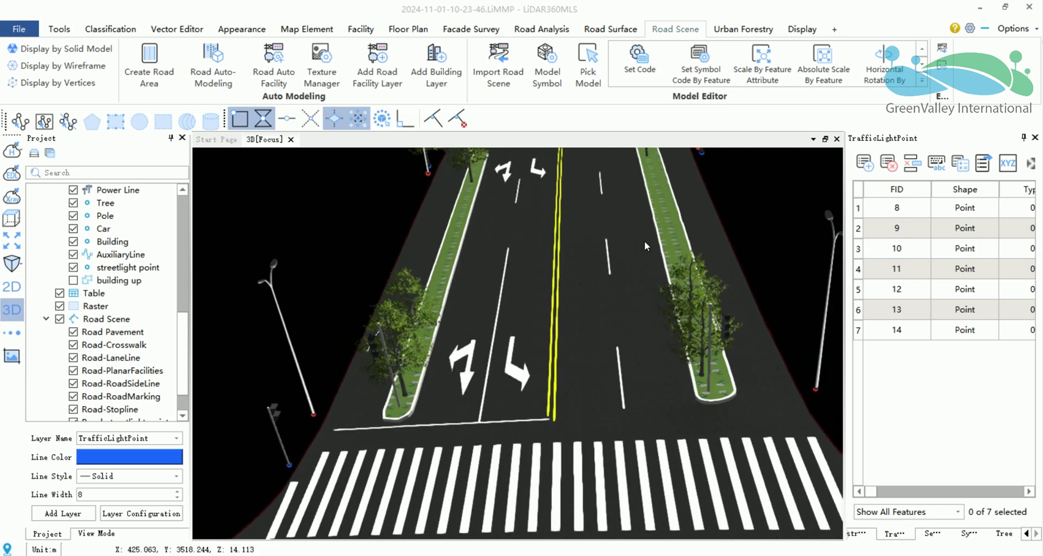
{"action": "scroll", "coordinate": [737, 299], "scroll_direction": "down", "scroll_amount": 5}
{"action": "scroll", "coordinate": [647, 285], "scroll_direction": "up", "scroll_amount": 4}
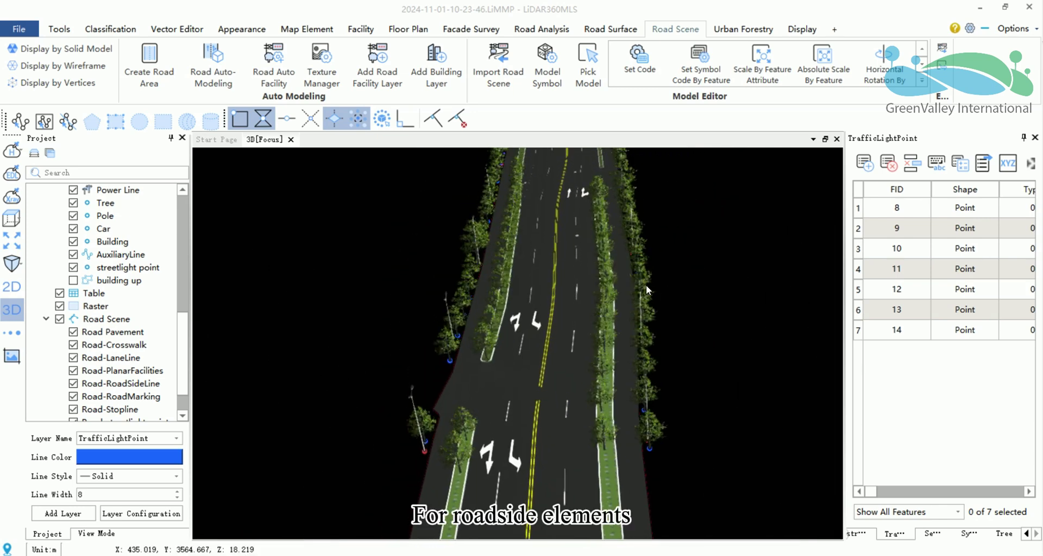
{"action": "scroll", "coordinate": [130, 304], "scroll_direction": "down", "scroll_amount": 1}
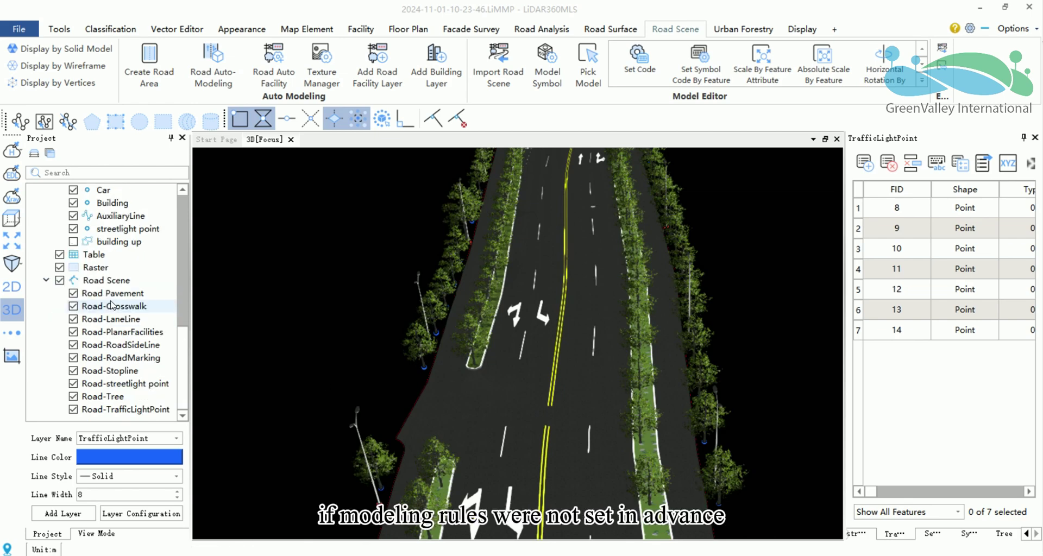
{"action": "scroll", "coordinate": [125, 261], "scroll_direction": "up", "scroll_amount": 1}
{"action": "left_click", "coordinate": [121, 206]}
{"action": "right_click", "coordinate": [122, 211]}
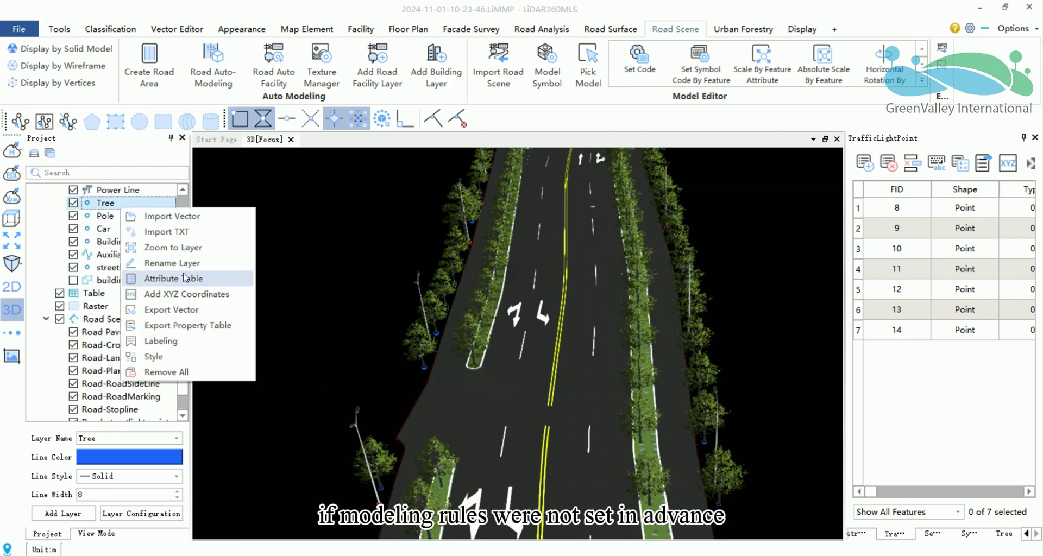
{"action": "left_click", "coordinate": [185, 278]}
{"action": "left_click_drag", "start_coordinate": [865, 492], "coordinate": [1003, 499]}
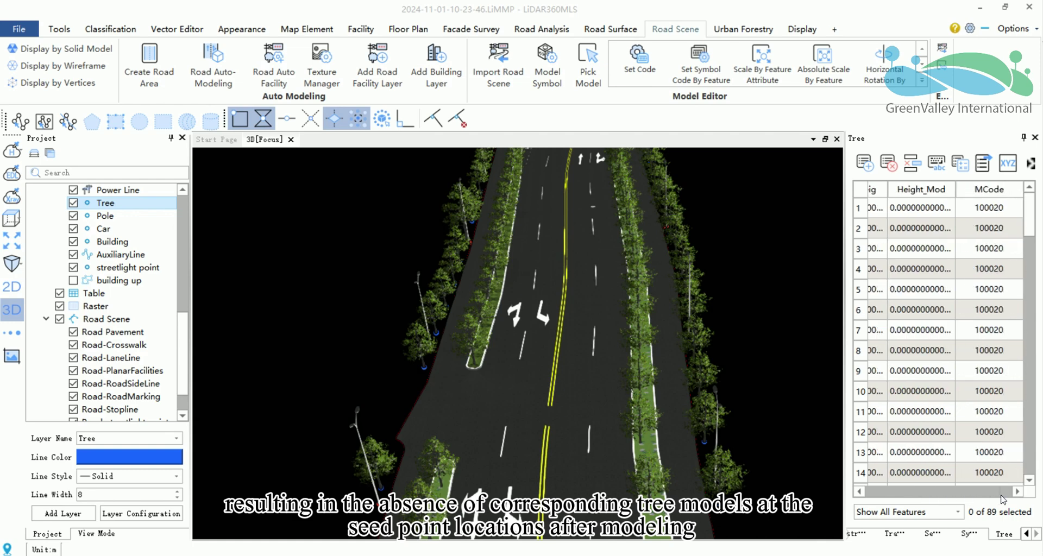
{"action": "left_click", "coordinate": [989, 189]}
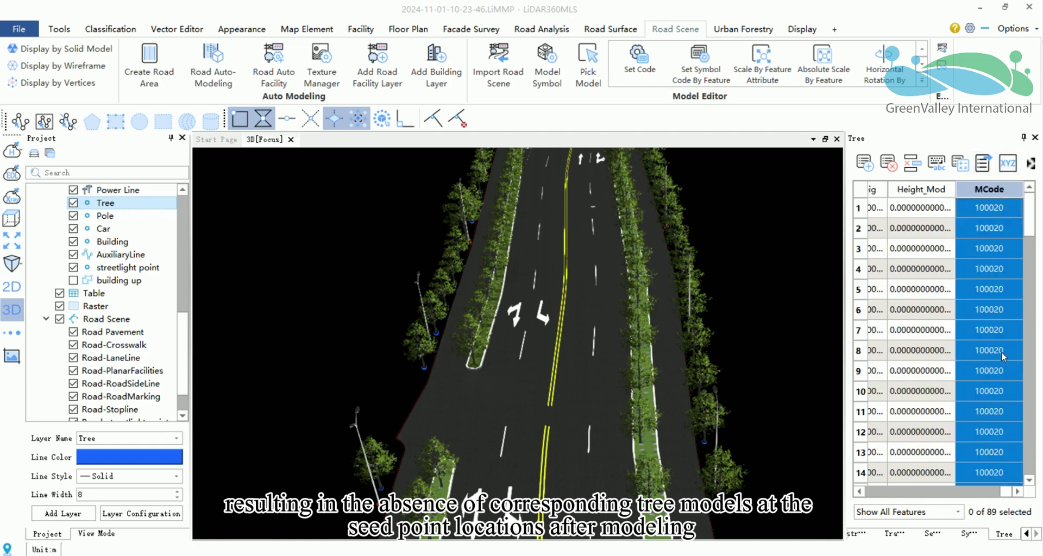
- Choose the Tree layer in Add Road Facility Layer, review the available model symbols and close the dialog
{"action": "middle_click_drag", "start_coordinate": [641, 309], "coordinate": [637, 339]}
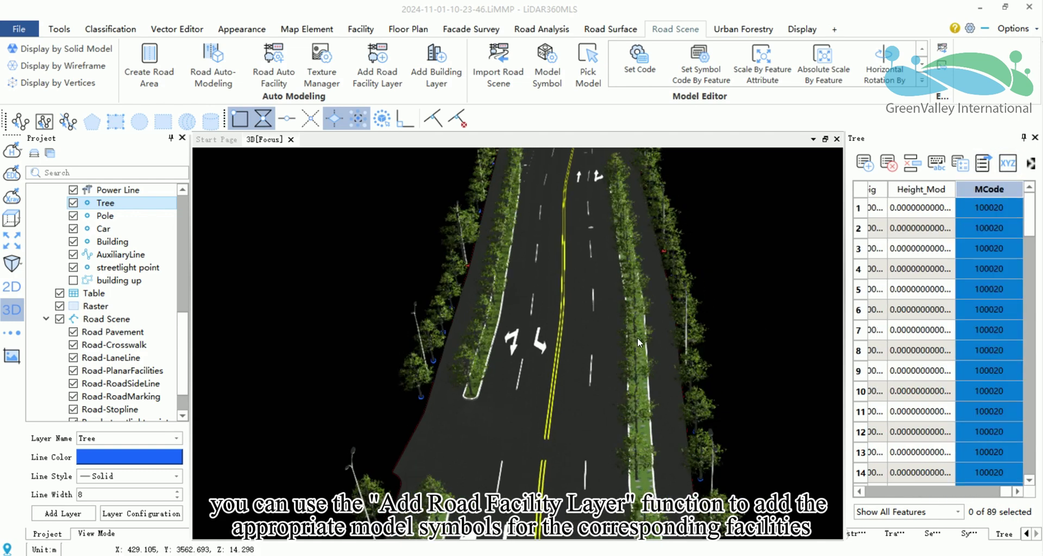
{"action": "middle_click_drag", "start_coordinate": [537, 298], "coordinate": [536, 334]}
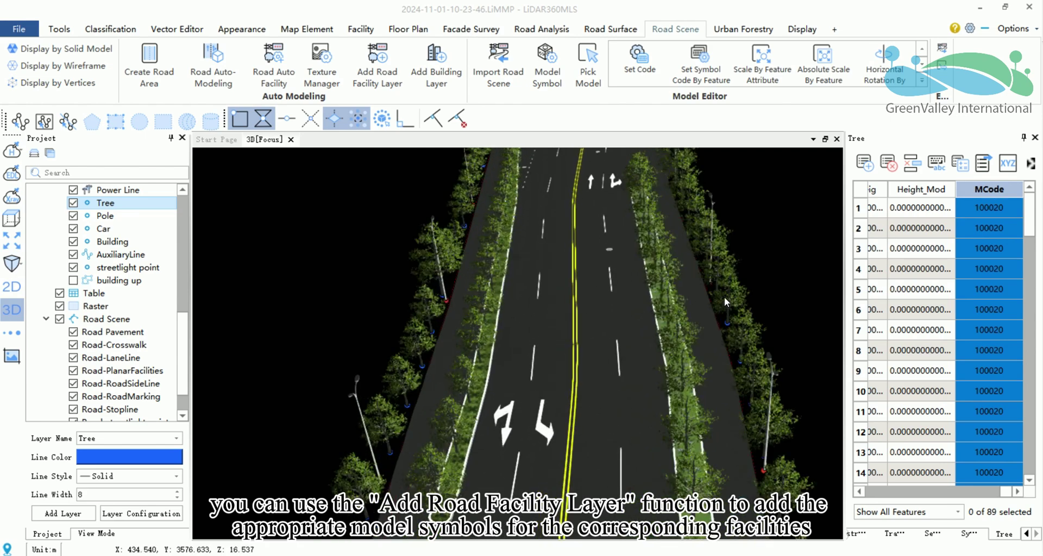
{"action": "left_click_drag", "start_coordinate": [724, 296], "coordinate": [676, 296]}
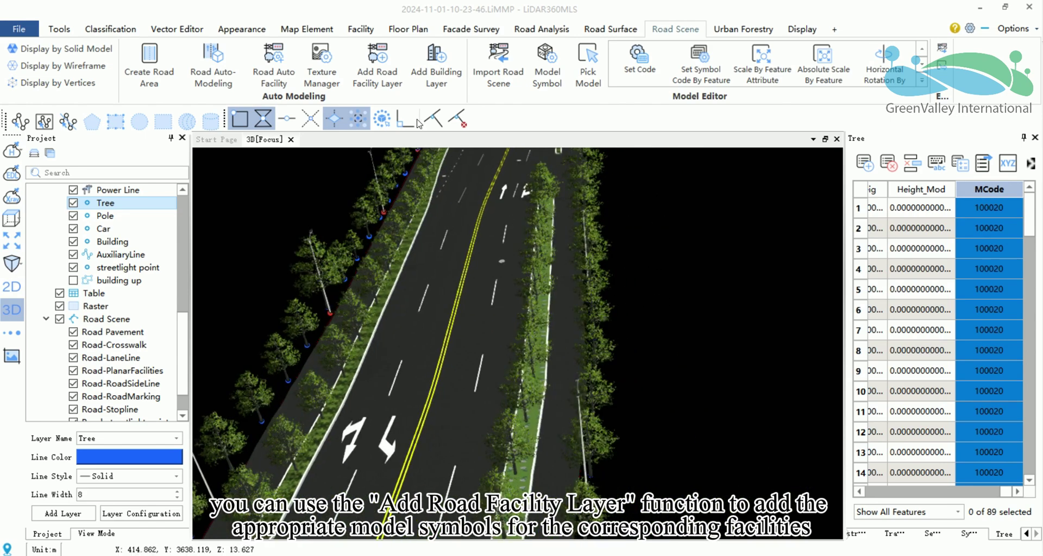
{"action": "left_click", "coordinate": [377, 66]}
{"action": "left_click", "coordinate": [341, 105]}
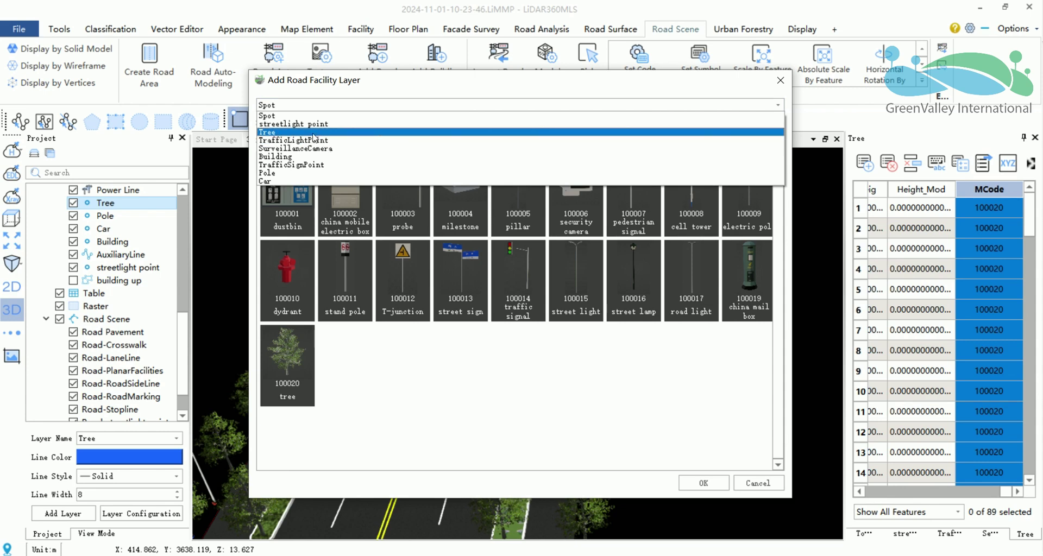
{"action": "left_click", "coordinate": [340, 133]}
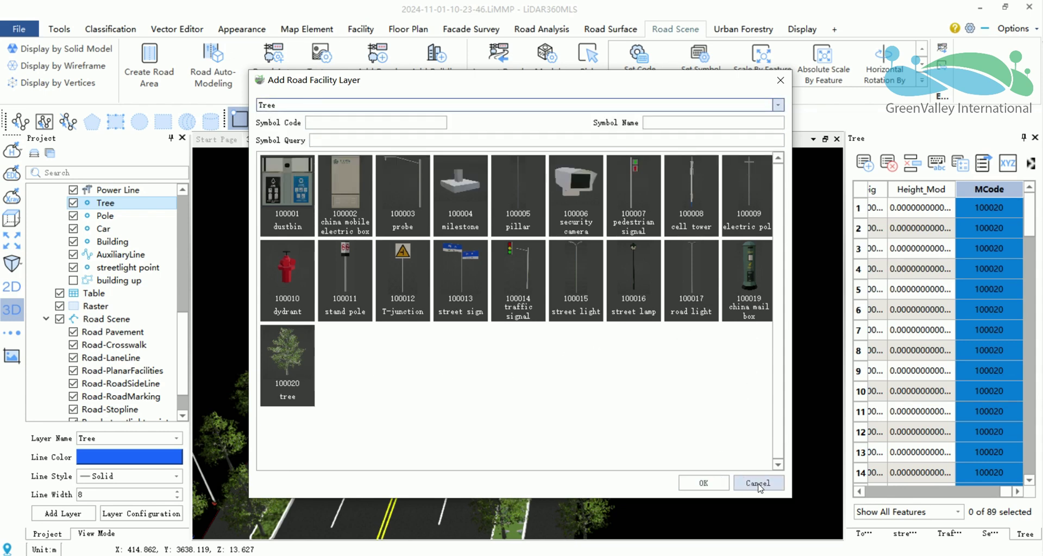
{"action": "left_click", "coordinate": [716, 482]}
- Show the building up layer and generate its building model with Add Building Layer, using Height as the height field
{"action": "left_click_drag", "start_coordinate": [565, 352], "coordinate": [605, 301]}
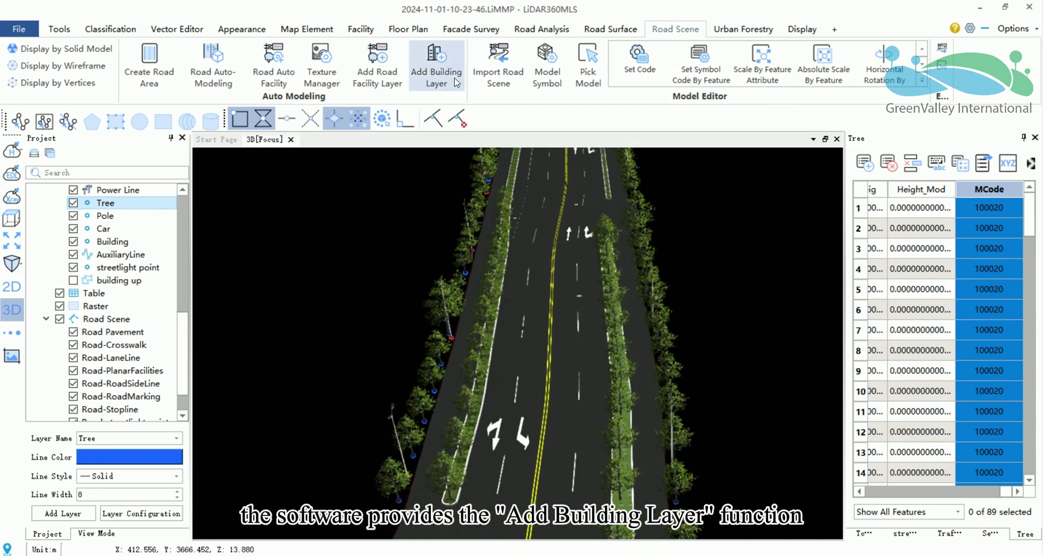
{"action": "left_click", "coordinate": [72, 282]}
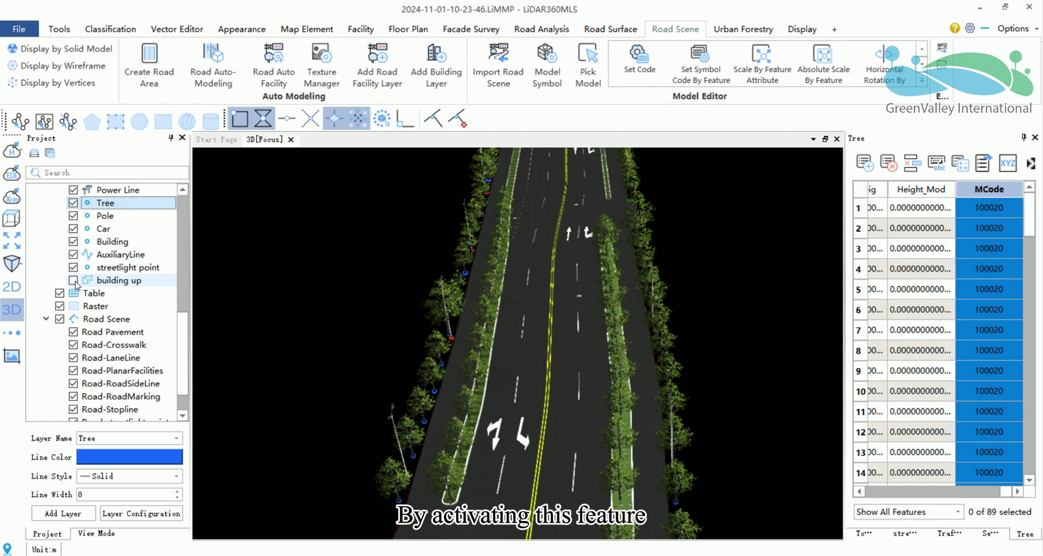
{"action": "left_click", "coordinate": [436, 65]}
{"action": "left_click_drag", "start_coordinate": [645, 150], "coordinate": [679, 150]}
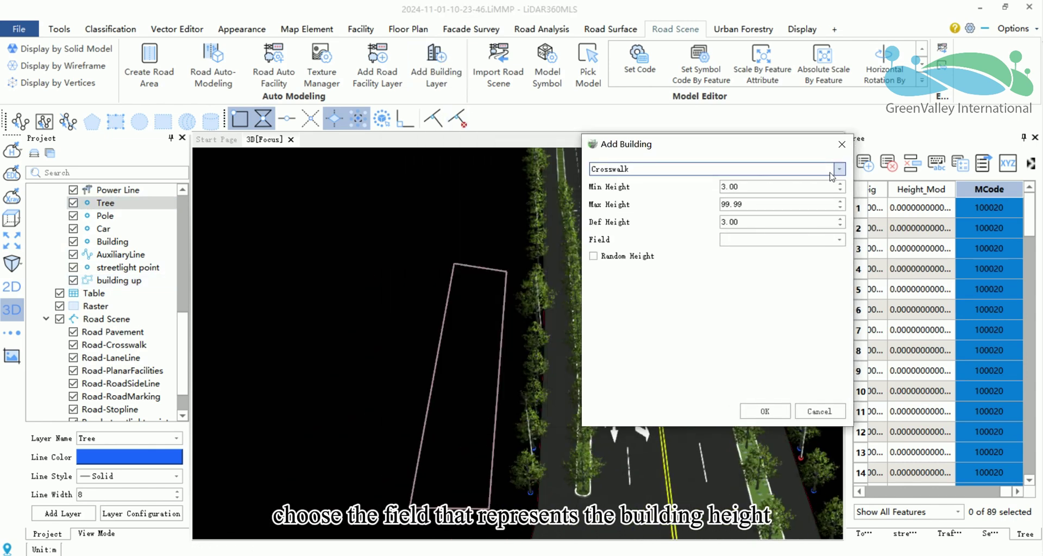
{"action": "left_click", "coordinate": [840, 169]}
{"action": "left_click", "coordinate": [625, 233]}
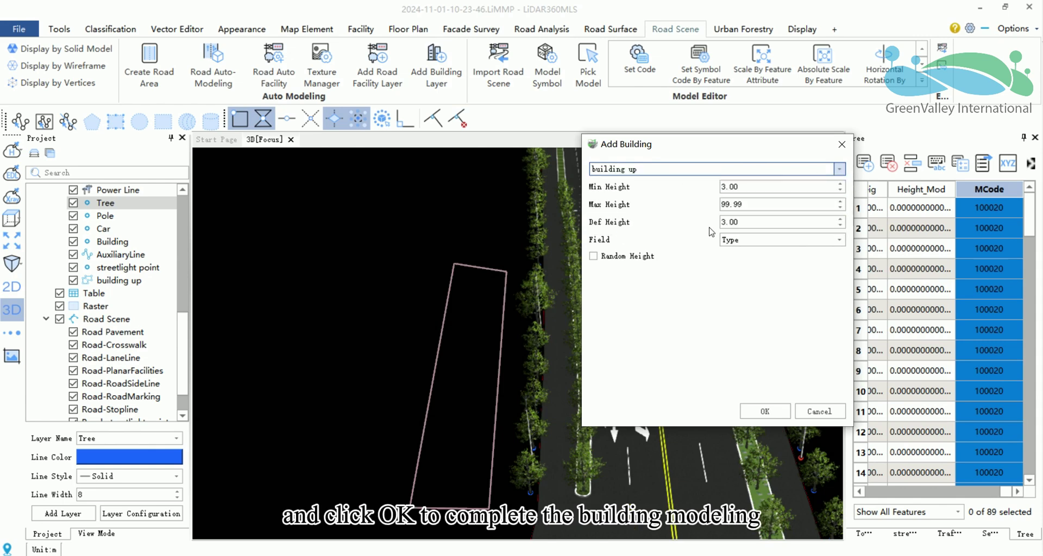
{"action": "left_click", "coordinate": [782, 239]}
{"action": "left_click", "coordinate": [750, 276]}
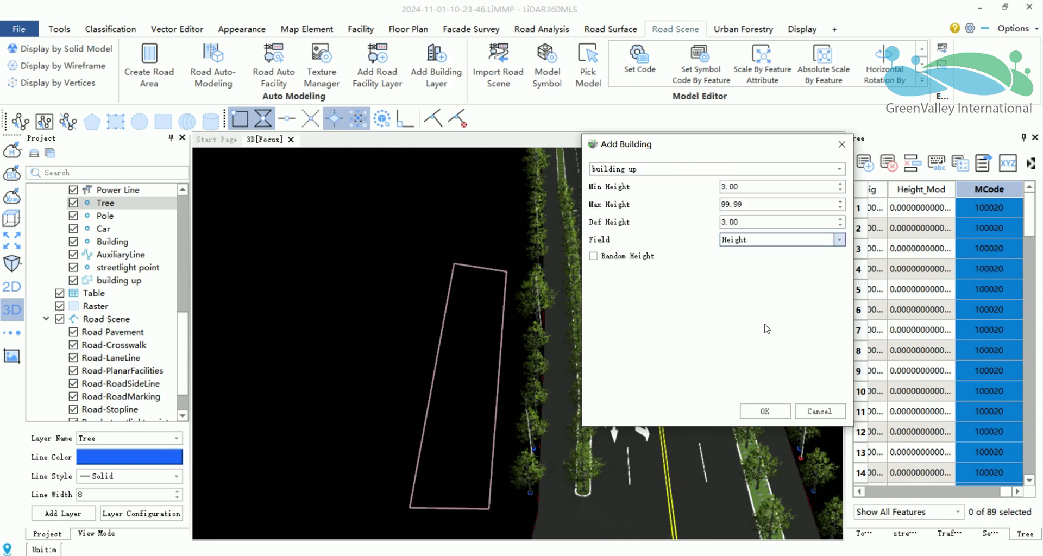
{"action": "left_click", "coordinate": [765, 412]}
- Examine the road scene with the added building and review the full set of Facility Edit tools
{"action": "mouse_move", "coordinate": [511, 304]}
{"action": "left_mouse_down"}
{"action": "mouse_move", "coordinate": [536, 380]}
{"action": "mouse_move", "coordinate": [706, 397]}
{"action": "mouse_move", "coordinate": [611, 325]}
{"action": "mouse_move", "coordinate": [715, 352]}
{"action": "mouse_move", "coordinate": [774, 405]}
{"action": "mouse_move", "coordinate": [601, 248]}
{"action": "mouse_move", "coordinate": [599, 352]}
{"action": "mouse_move", "coordinate": [634, 348]}
{"action": "mouse_move", "coordinate": [559, 351]}
{"action": "mouse_move", "coordinate": [630, 331]}
{"action": "mouse_move", "coordinate": [723, 328]}
{"action": "mouse_move", "coordinate": [592, 364]}
{"action": "mouse_move", "coordinate": [689, 323]}
{"action": "mouse_move", "coordinate": [435, 354]}
{"action": "mouse_move", "coordinate": [452, 332]}
{"action": "mouse_move", "coordinate": [501, 330]}
{"action": "mouse_move", "coordinate": [649, 406]}
{"action": "mouse_move", "coordinate": [620, 302]}
{"action": "mouse_move", "coordinate": [712, 327]}
{"action": "mouse_move", "coordinate": [681, 320]}
{"action": "mouse_move", "coordinate": [592, 414]}
{"action": "left_mouse_up"}
{"action": "scroll", "coordinate": [631, 347], "scroll_direction": "up", "scroll_amount": 5}
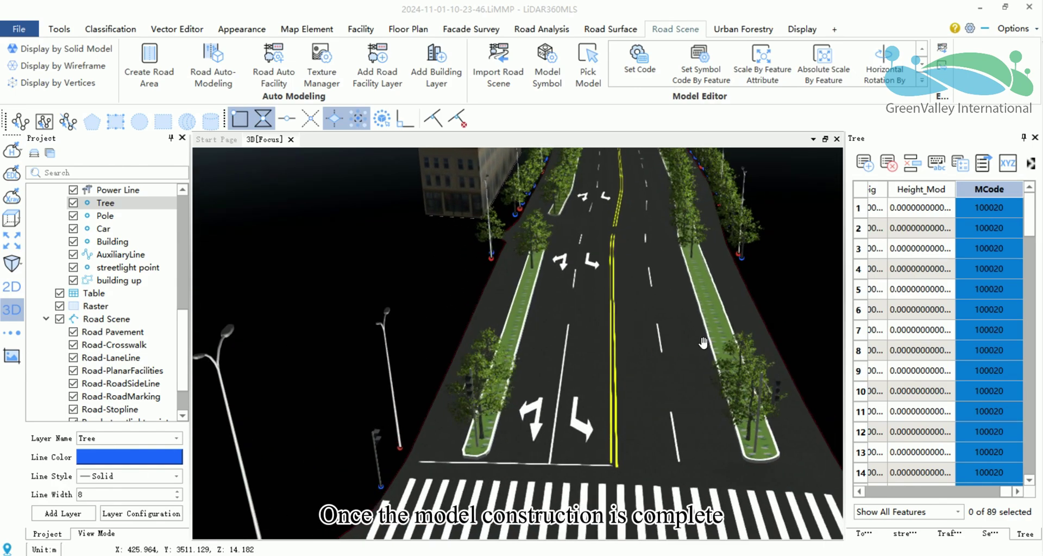
{"action": "scroll", "coordinate": [615, 333], "scroll_direction": "down", "scroll_amount": 3}
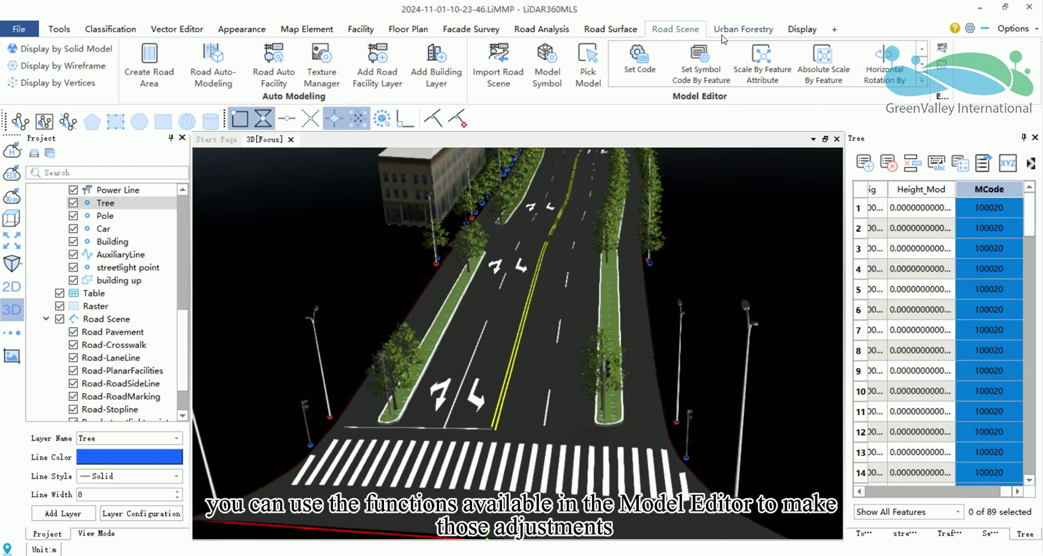
{"action": "left_click", "coordinate": [922, 80]}
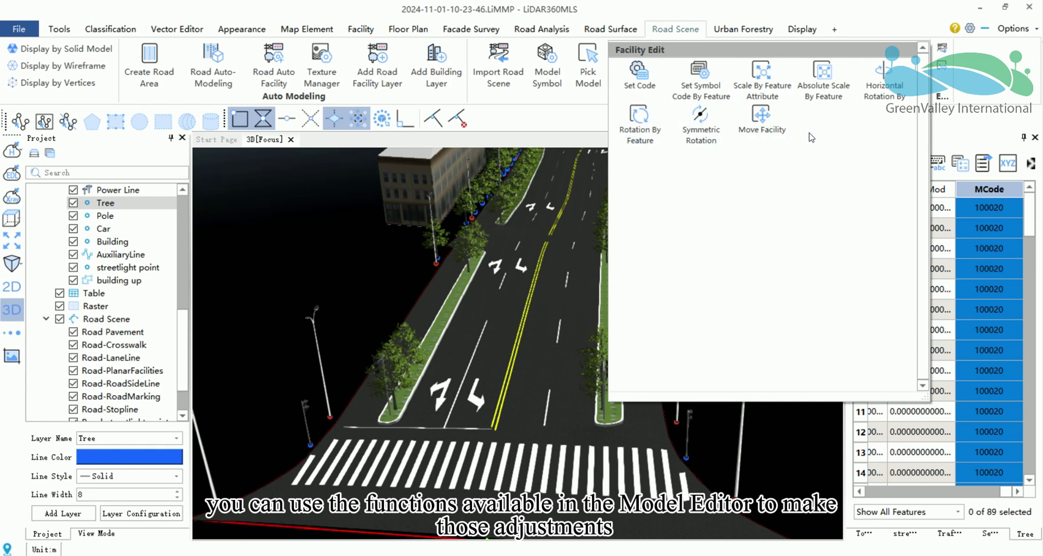
{"action": "left_click", "coordinate": [923, 34]}
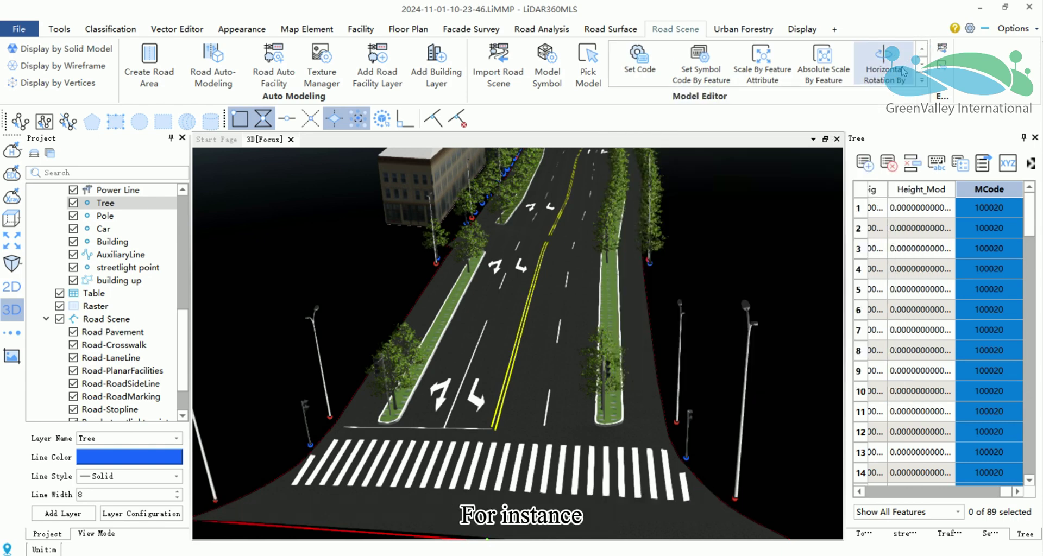
- Select the scale column in the streetlight point attribute table and locate the Scale By Feature Attribute tool
{"action": "right_click", "coordinate": [128, 267]}
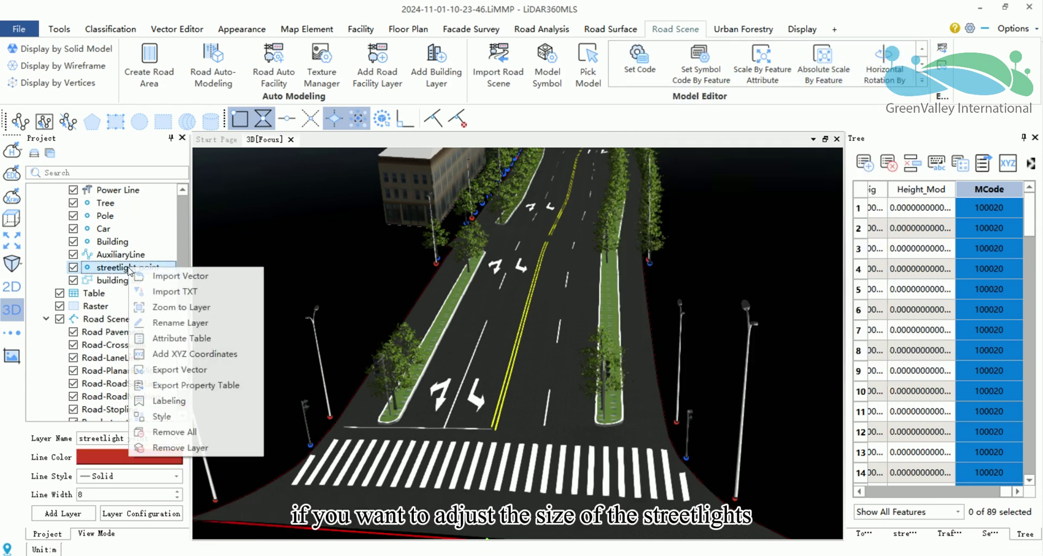
{"action": "left_click", "coordinate": [165, 339]}
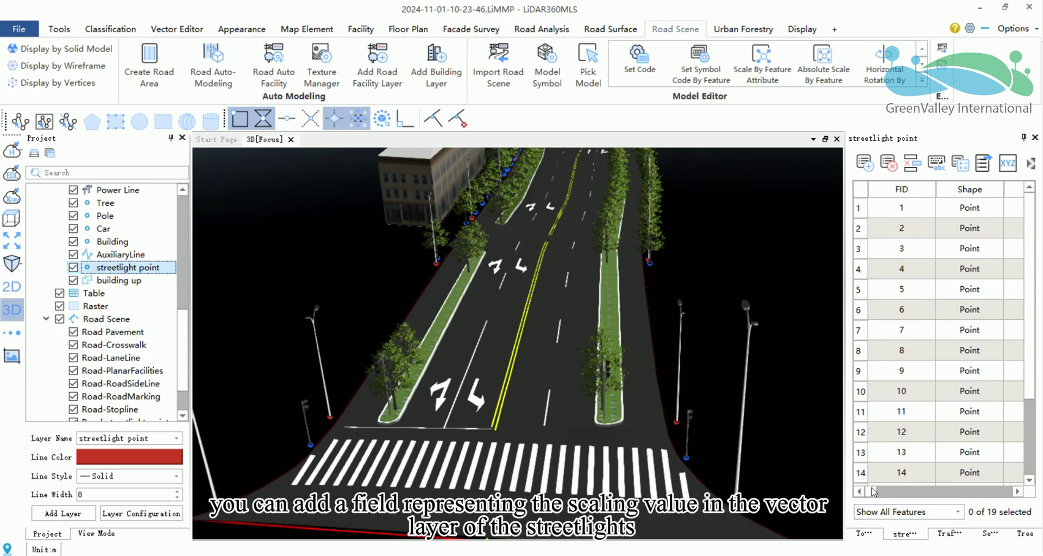
{"action": "left_click_drag", "start_coordinate": [872, 492], "coordinate": [1013, 491]}
{"action": "left_click", "coordinate": [991, 189]}
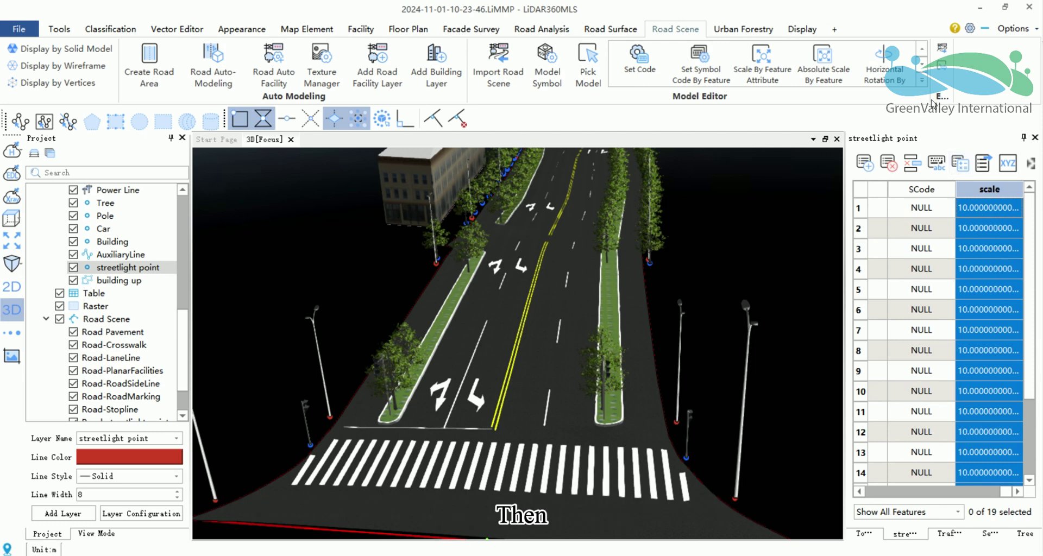
{"action": "left_click", "coordinate": [922, 80]}
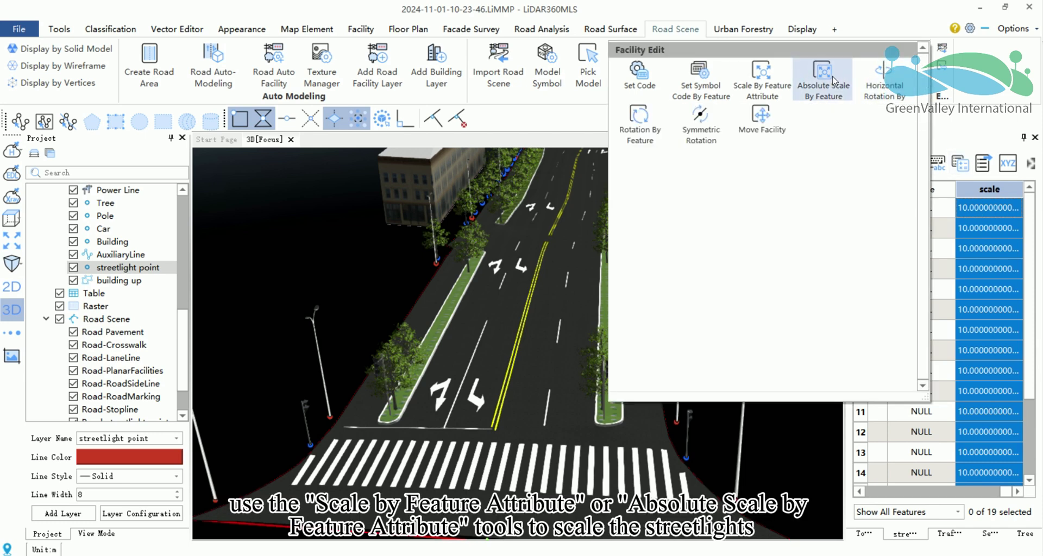
{"action": "left_click", "coordinate": [784, 82]}
- Hide the Road-Tree layer and examine the direction of the streetlight arms along the road
{"action": "scroll", "coordinate": [652, 348], "scroll_direction": "up", "scroll_amount": 3}
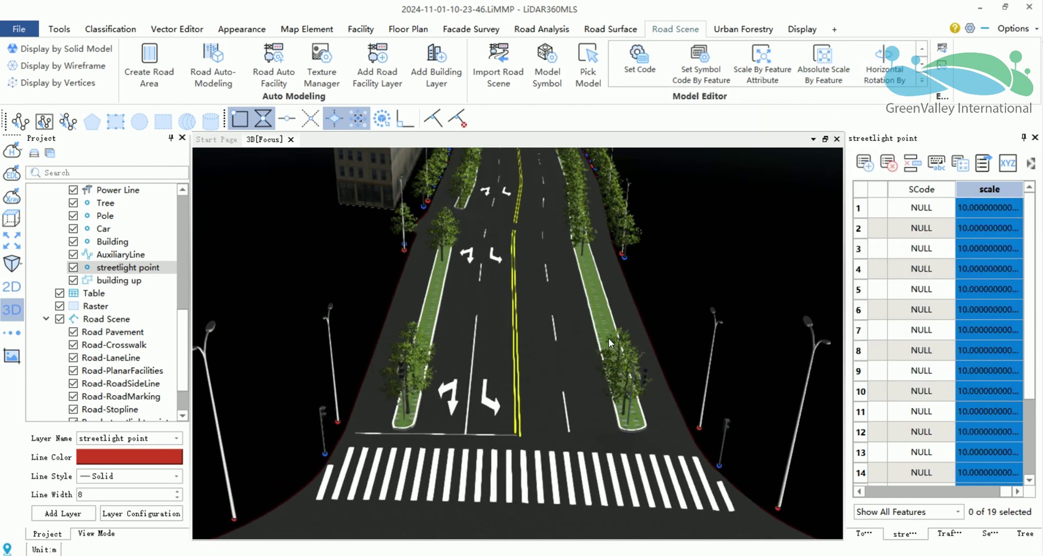
{"action": "scroll", "coordinate": [125, 342], "scroll_direction": "down", "scroll_amount": 2}
{"action": "left_click", "coordinate": [73, 383]}
{"action": "scroll", "coordinate": [569, 346], "scroll_direction": "up", "scroll_amount": 2}
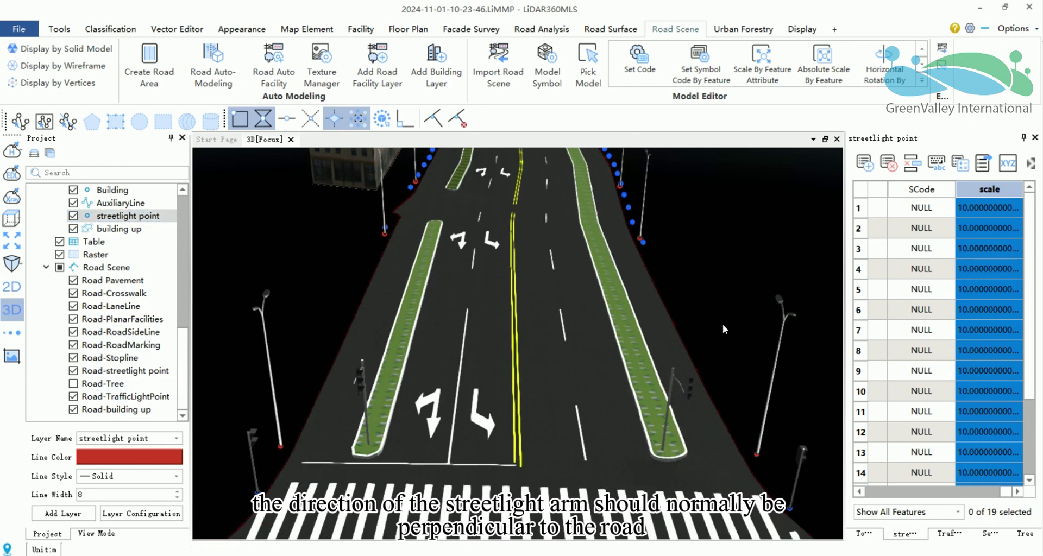
{"action": "scroll", "coordinate": [560, 281], "scroll_direction": "down", "scroll_amount": 5}
{"action": "scroll", "coordinate": [652, 269], "scroll_direction": "down", "scroll_amount": 2}
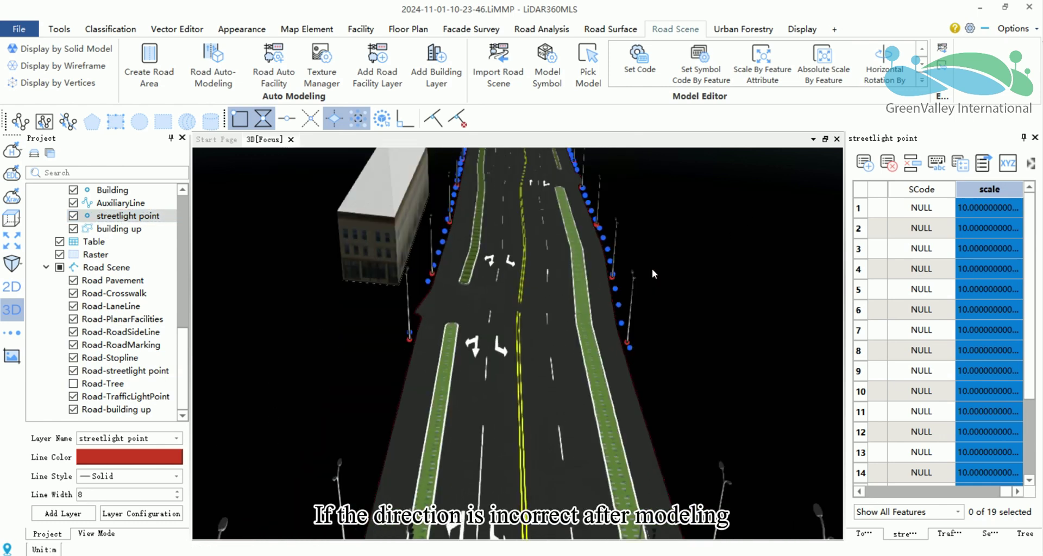
{"action": "scroll", "coordinate": [653, 268], "scroll_direction": "up", "scroll_amount": 2}
{"action": "scroll", "coordinate": [521, 302], "scroll_direction": "up", "scroll_amount": 3}
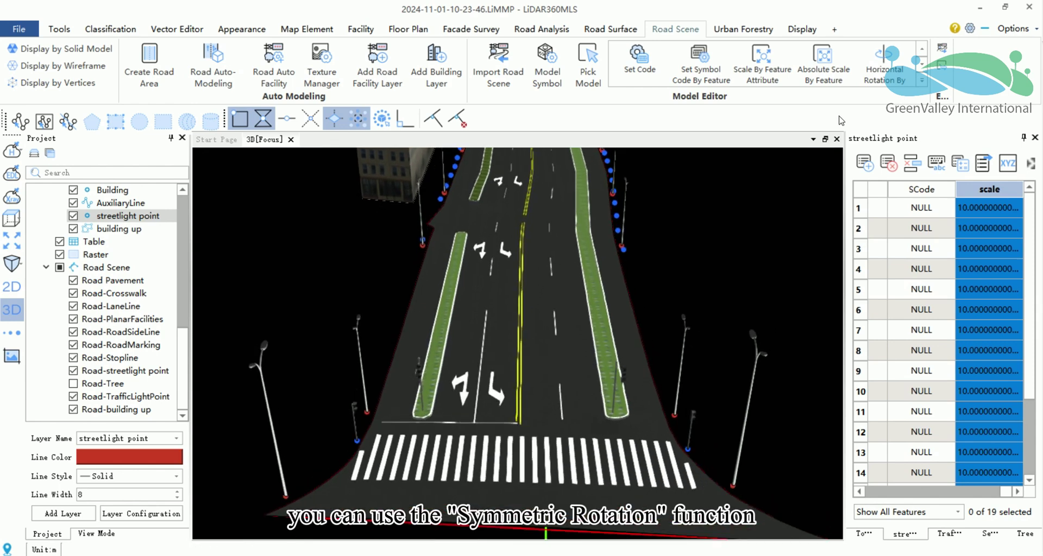
- Rotate the models of the Road-streetlight point layer with Symmetric Rotation, using Pick Line on the yellow centre line and a width of 40
{"action": "left_click", "coordinate": [922, 81]}
{"action": "left_click", "coordinate": [728, 106]}
{"action": "left_click_drag", "start_coordinate": [474, 266], "coordinate": [437, 272]}
{"action": "left_click_drag", "start_coordinate": [474, 207], "coordinate": [897, 203]}
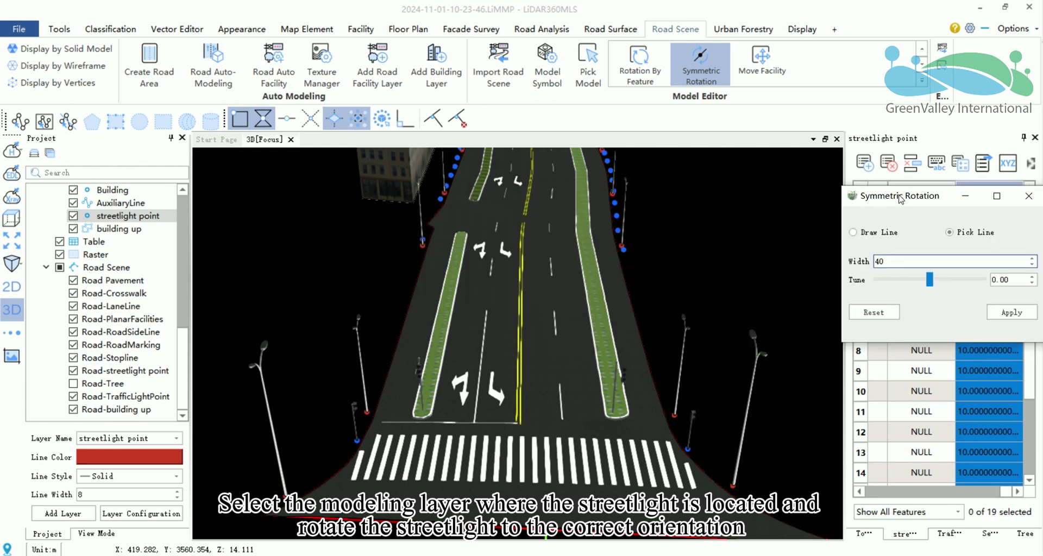
{"action": "left_click", "coordinate": [516, 370]}
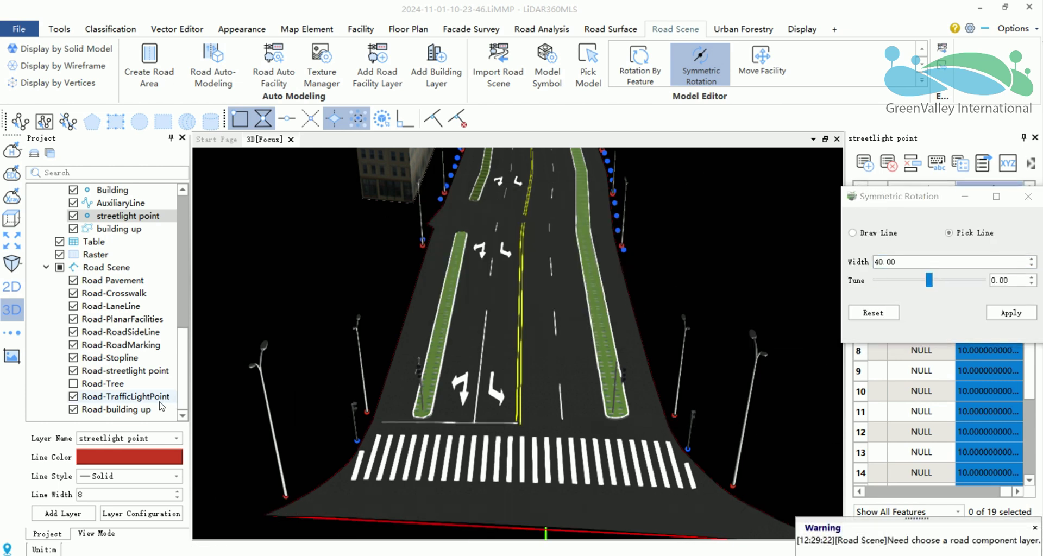
{"action": "left_click", "coordinate": [130, 371]}
{"action": "scroll", "coordinate": [550, 399], "scroll_direction": "up", "scroll_amount": 2}
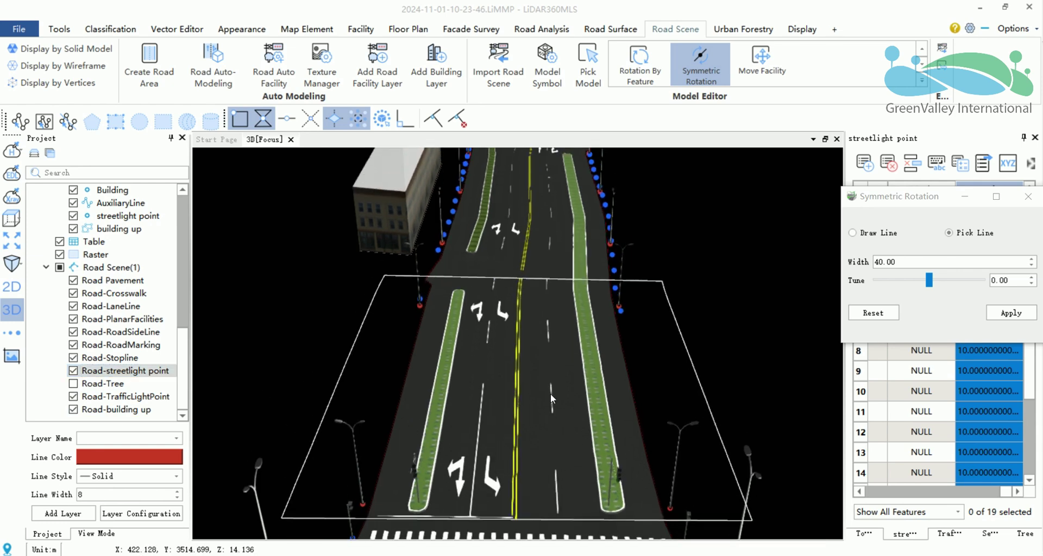
{"action": "scroll", "coordinate": [550, 399], "scroll_direction": "up", "scroll_amount": 2}
{"action": "left_click_drag", "start_coordinate": [533, 342], "coordinate": [533, 427]}
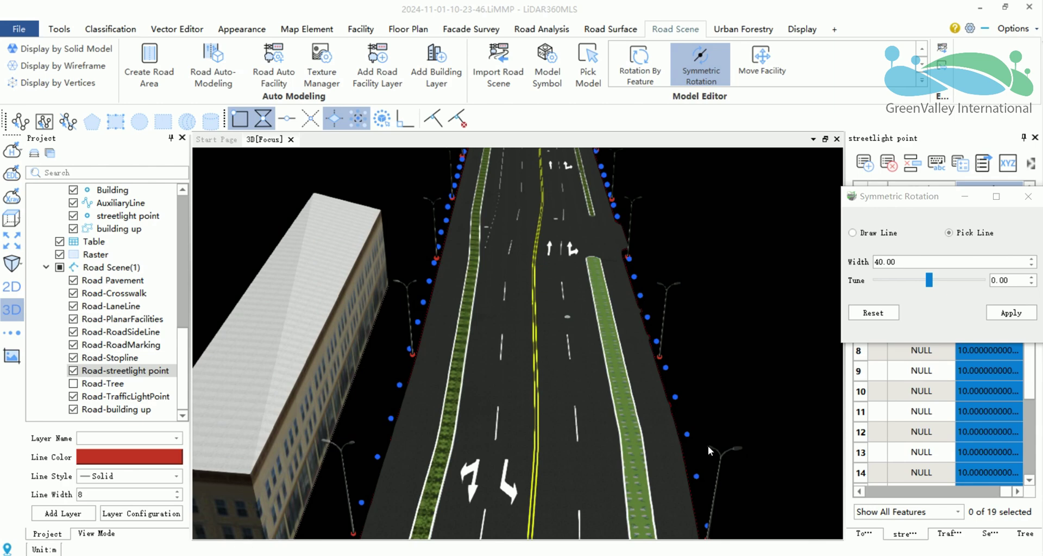
{"action": "scroll", "coordinate": [572, 369], "scroll_direction": "down", "scroll_amount": 3}
{"action": "left_click_drag", "start_coordinate": [937, 197], "coordinate": [747, 203]}
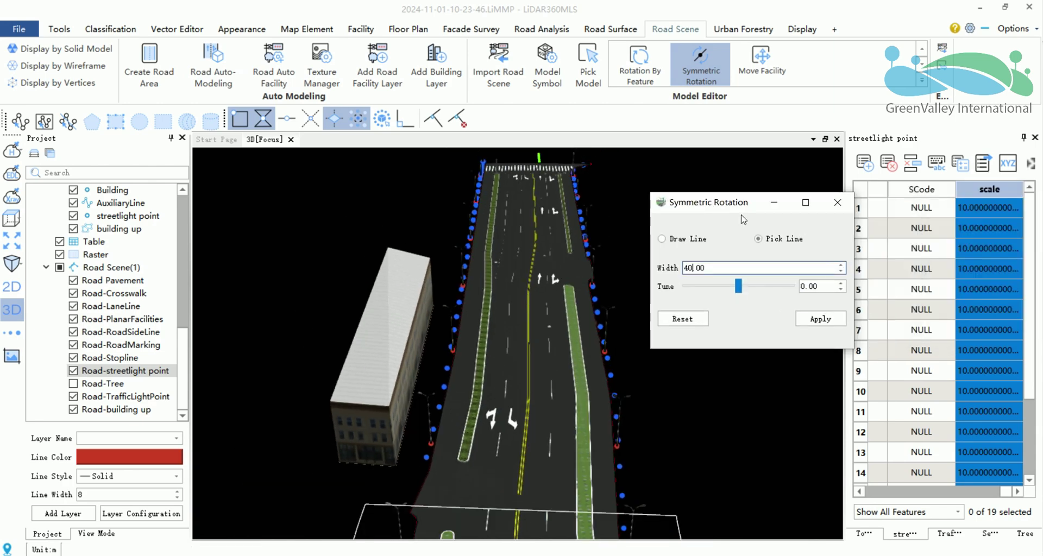
{"action": "left_click", "coordinate": [837, 203]}
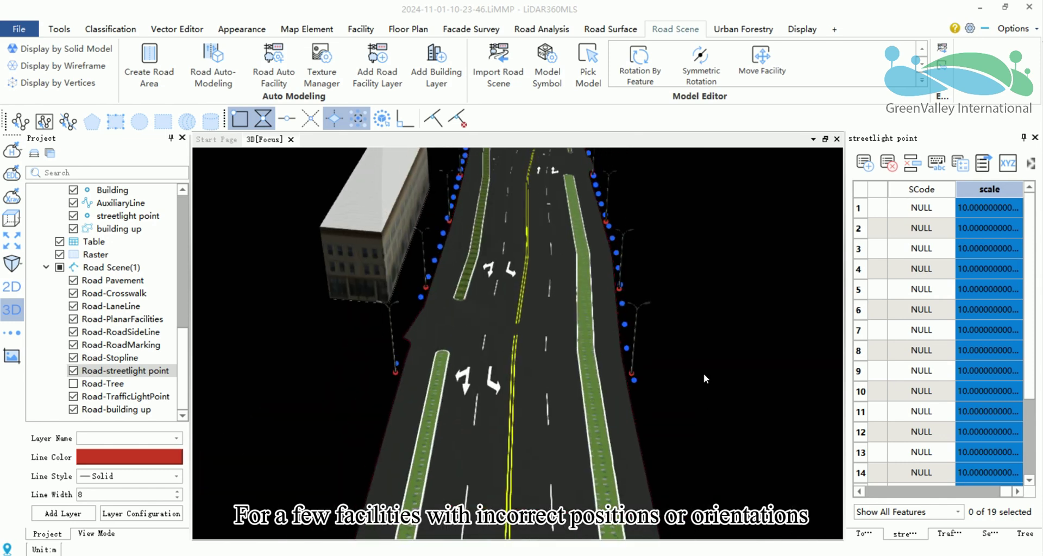
- Rotate the traffic light at the end of the green median by -90 about Z with Move Facility and apply it
{"action": "middle_click_drag", "start_coordinate": [703, 373], "coordinate": [658, 303]}
{"action": "scroll", "coordinate": [657, 305], "scroll_direction": "up", "scroll_amount": 4}
{"action": "left_click_drag", "start_coordinate": [657, 306], "coordinate": [700, 296]}
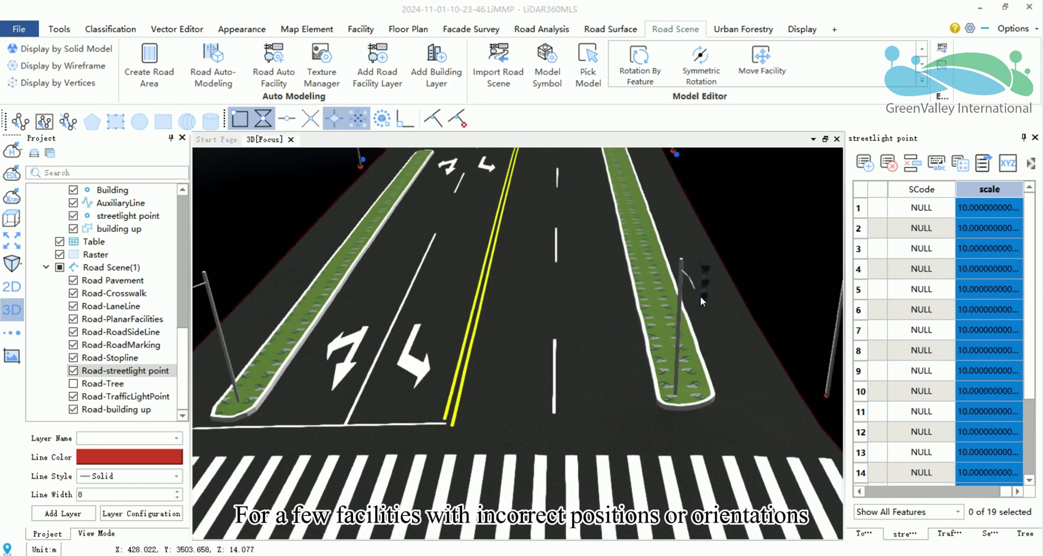
{"action": "left_click", "coordinate": [764, 60]}
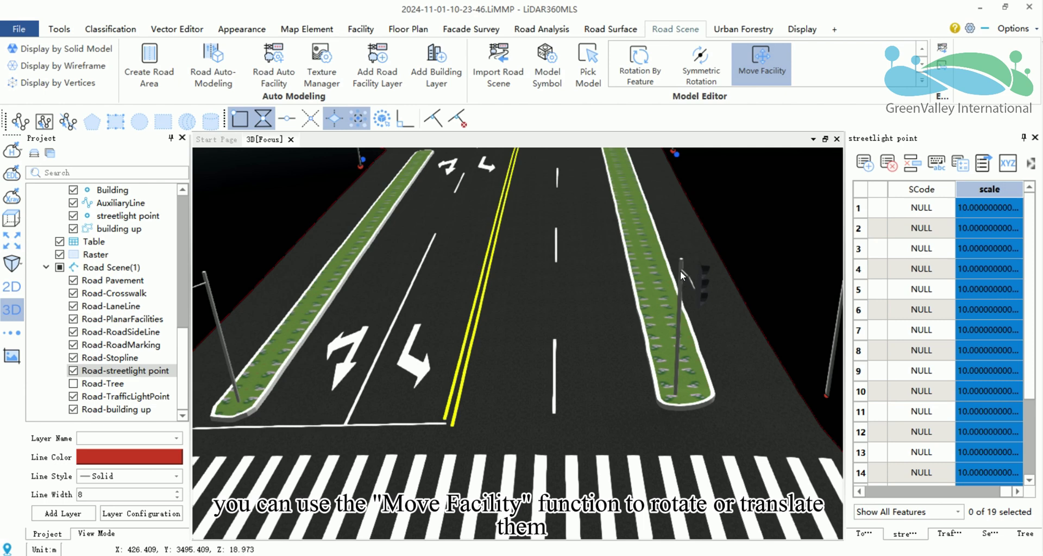
{"action": "left_click", "coordinate": [681, 271]}
{"action": "left_click_drag", "start_coordinate": [582, 136], "coordinate": [402, 168]}
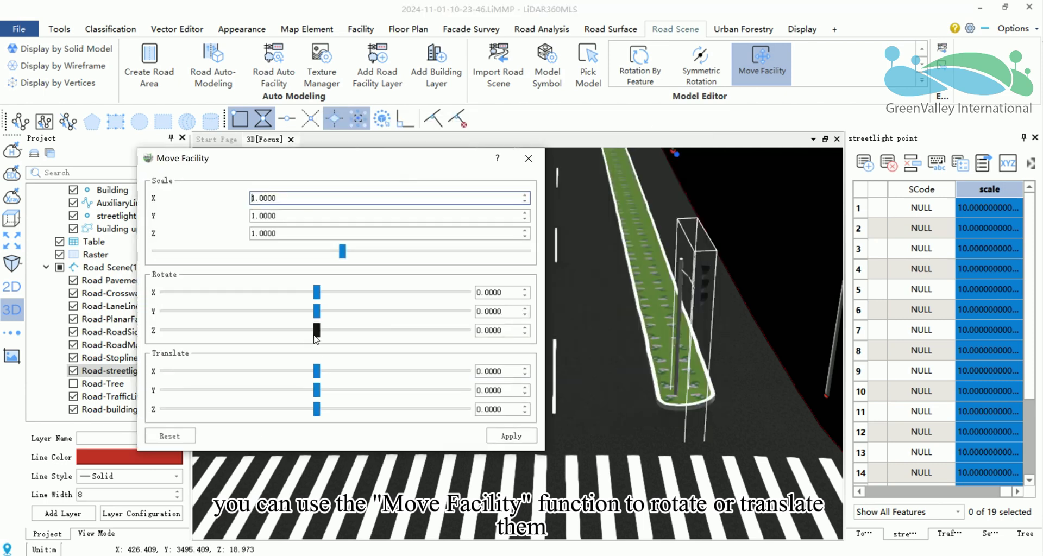
{"action": "left_click_drag", "start_coordinate": [316, 330], "coordinate": [295, 331]}
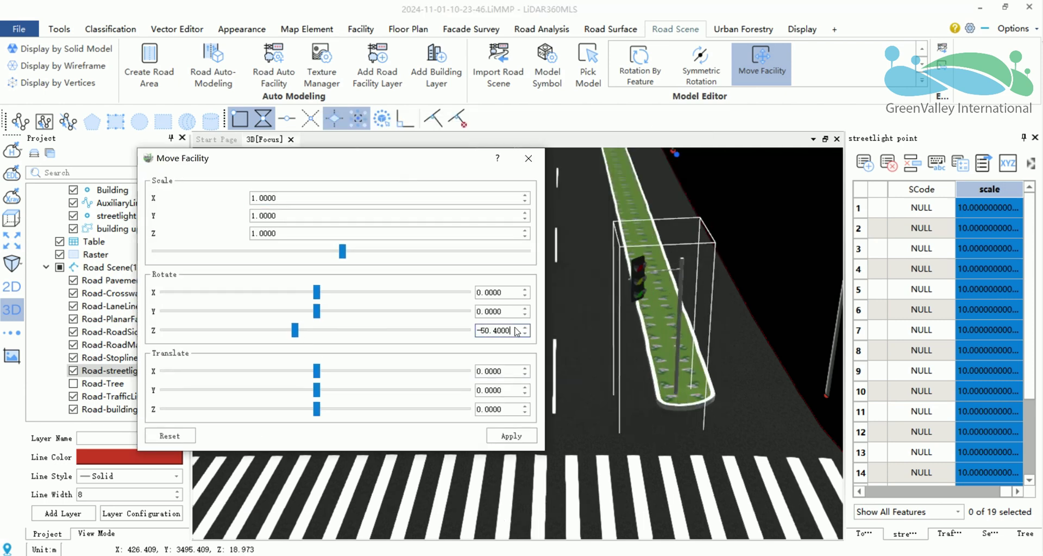
{"action": "type", "text": "90"}
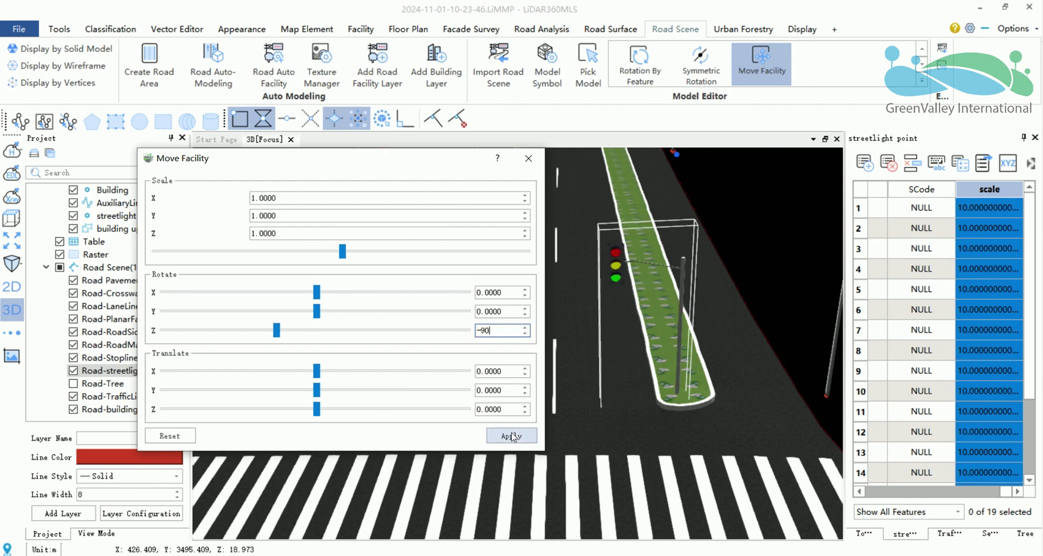
{"action": "left_click", "coordinate": [511, 436]}
{"action": "left_click", "coordinate": [528, 159]}
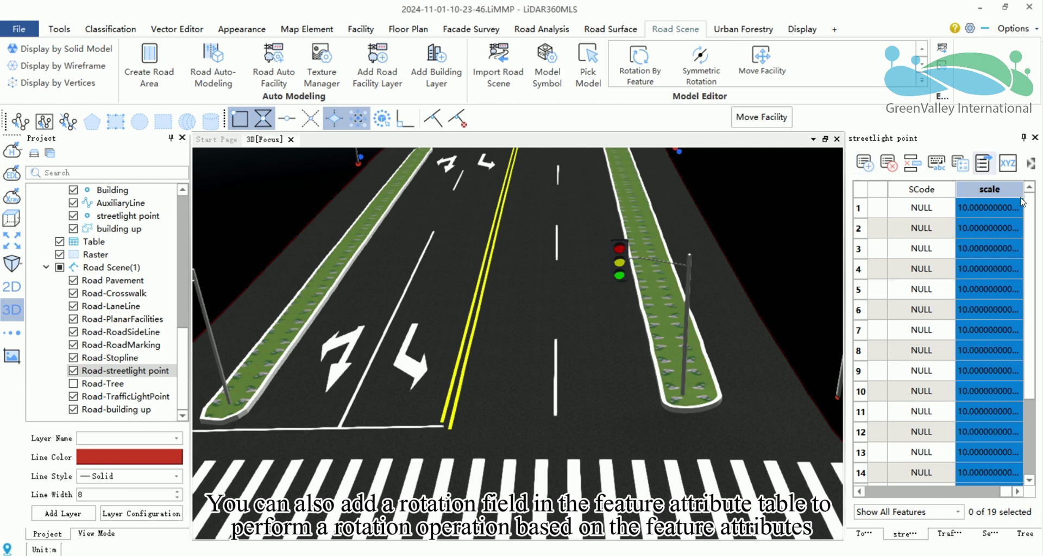
- Review the Facility Edit tools for rotating by feature attributes and examine the edited road scene
{"action": "left_click", "coordinate": [924, 82]}
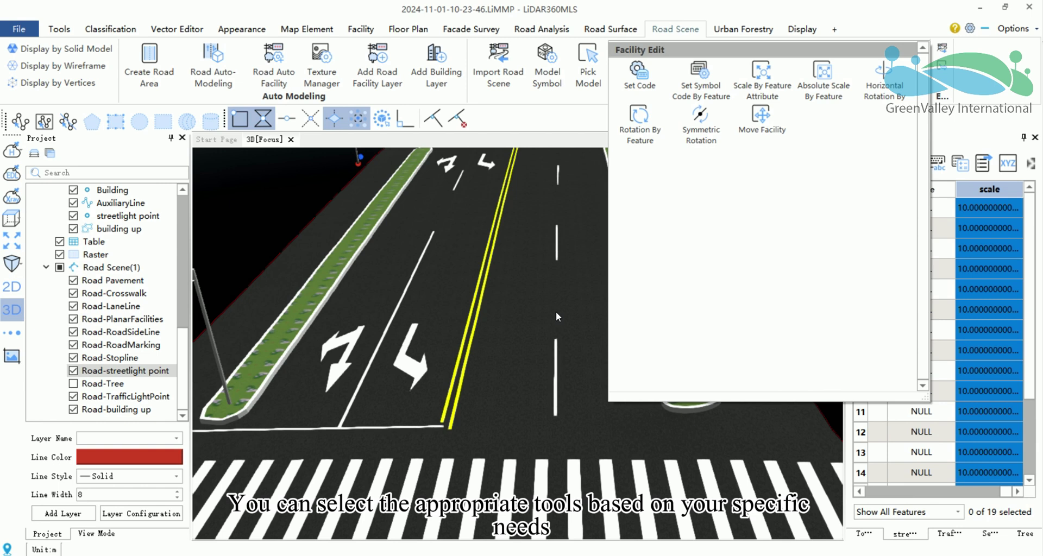
{"action": "left_click", "coordinate": [554, 353]}
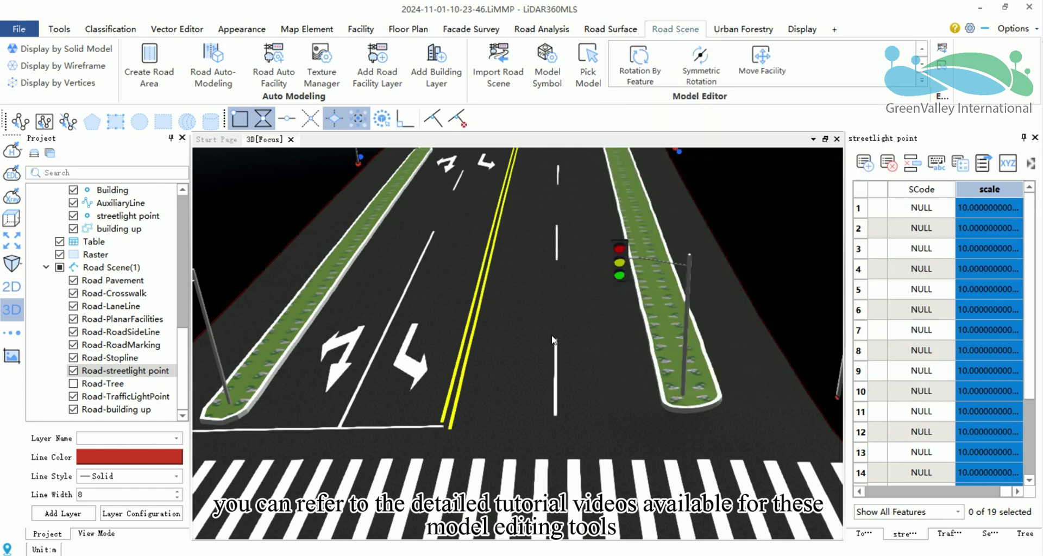
{"action": "scroll", "coordinate": [560, 316], "scroll_direction": "down", "scroll_amount": 3}
{"action": "scroll", "coordinate": [565, 313], "scroll_direction": "down", "scroll_amount": 5}
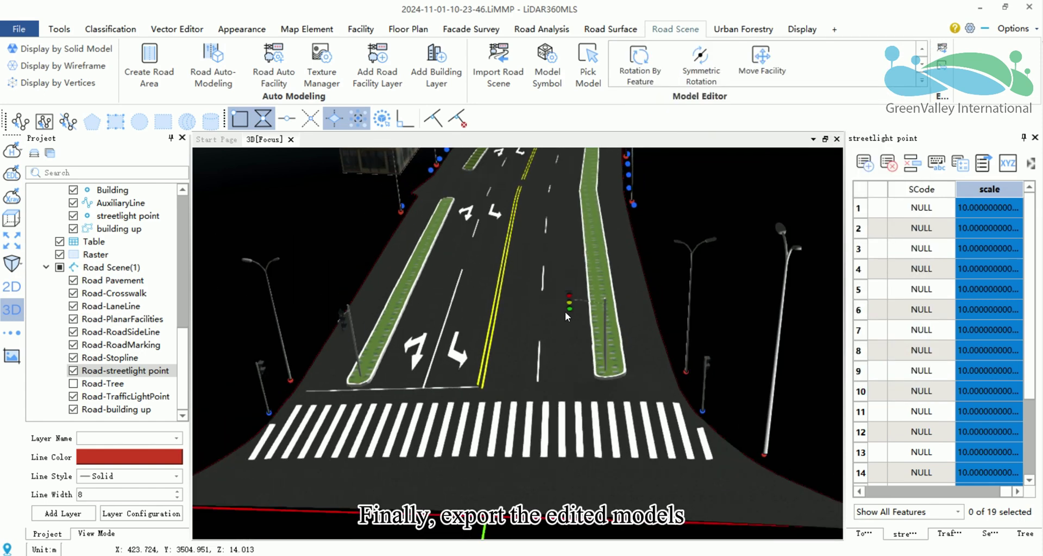
{"action": "middle_click_drag", "start_coordinate": [582, 258], "coordinate": [595, 281]}
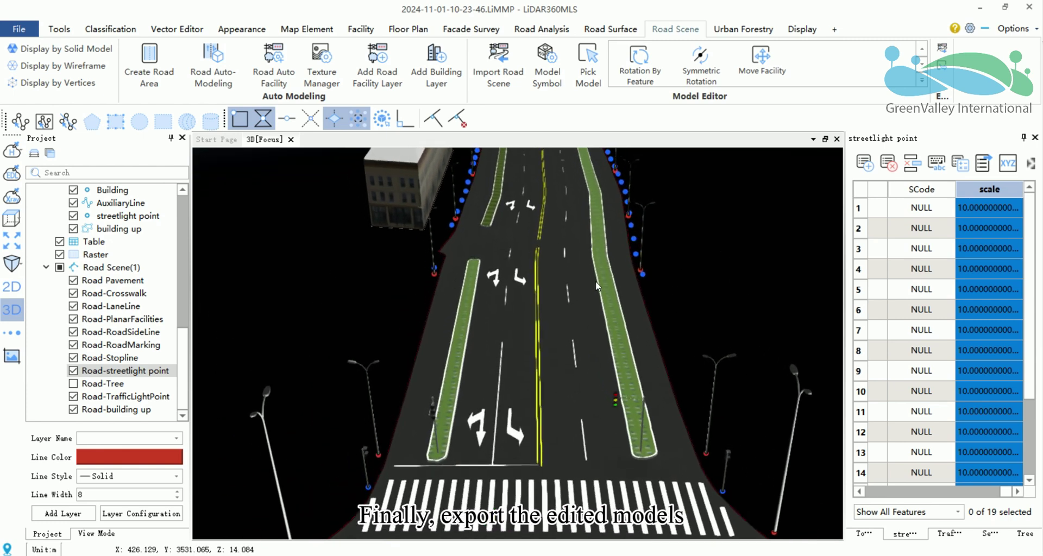
- Examine the layer lists and output options of Export Scene and Export Model without exporting anything
{"action": "left_click", "coordinate": [943, 50]}
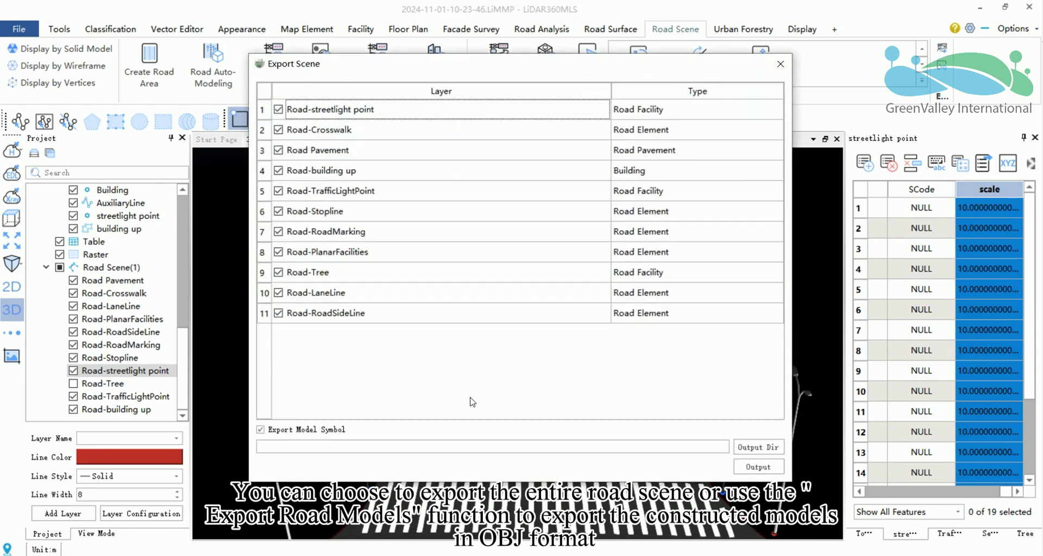
{"action": "left_click", "coordinate": [781, 63]}
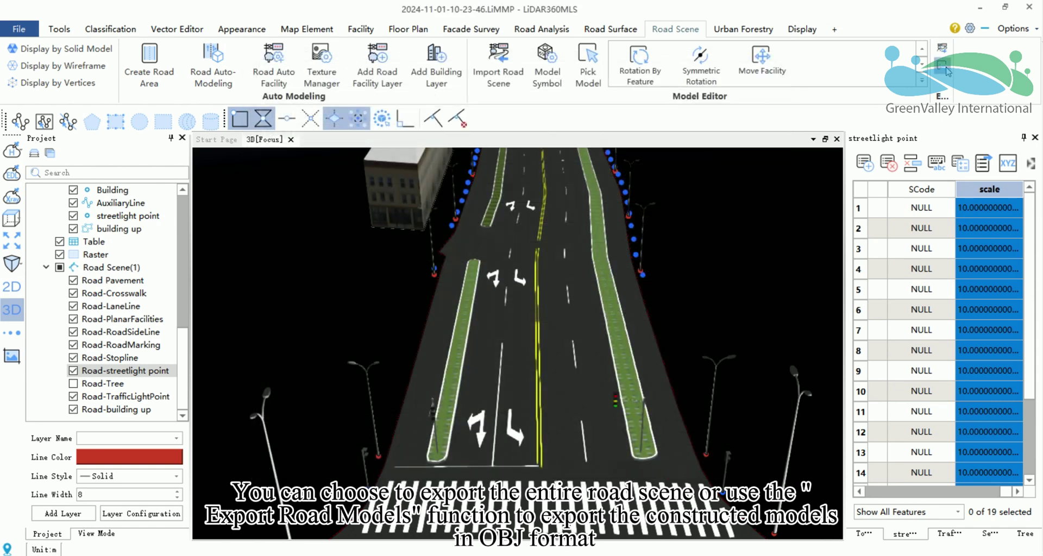
{"action": "left_click", "coordinate": [943, 66]}
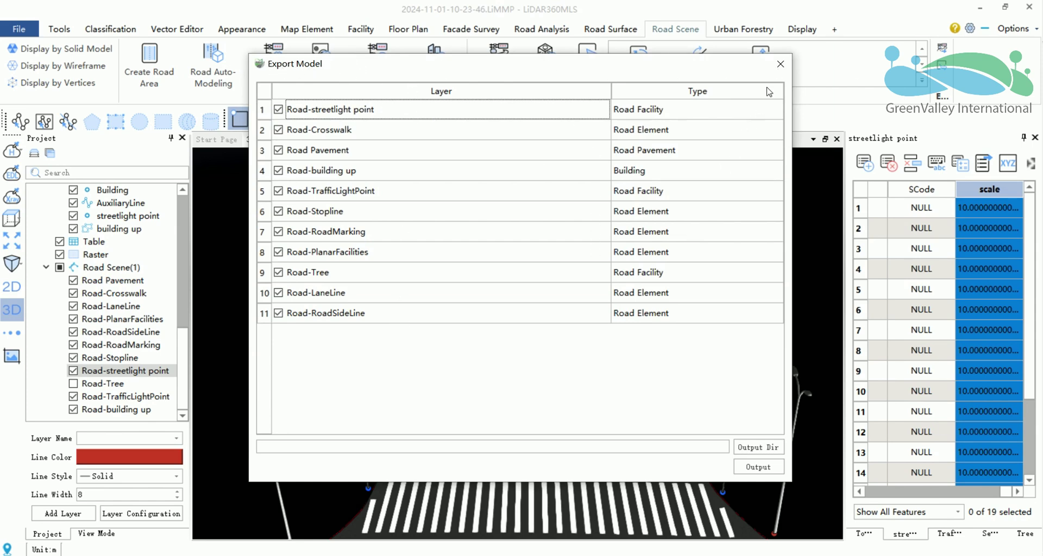
{"action": "left_click", "coordinate": [781, 63]}
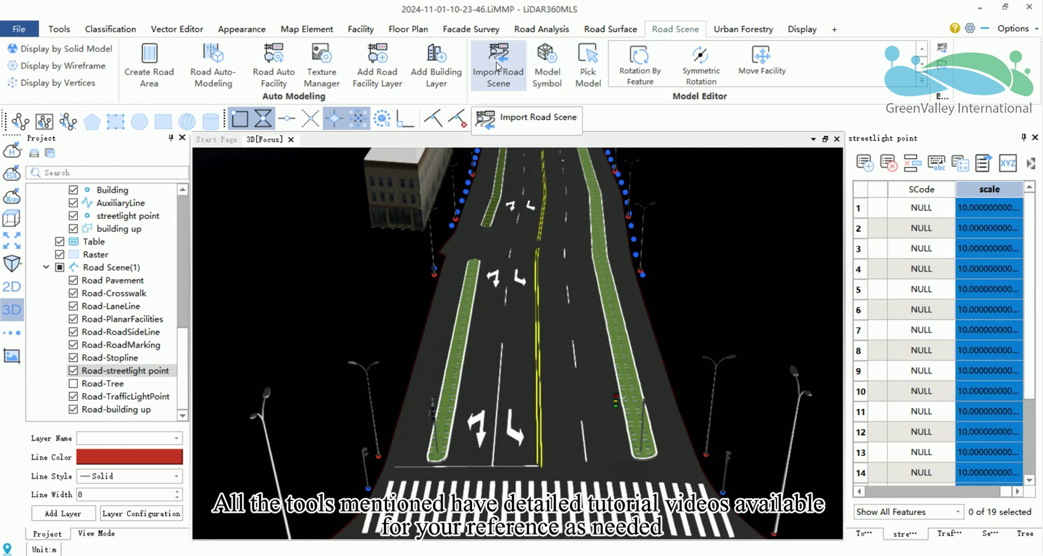
- Show the Road-Tree layer again and view the complete road scene
{"action": "scroll", "coordinate": [619, 206], "scroll_direction": "down", "scroll_amount": 2}
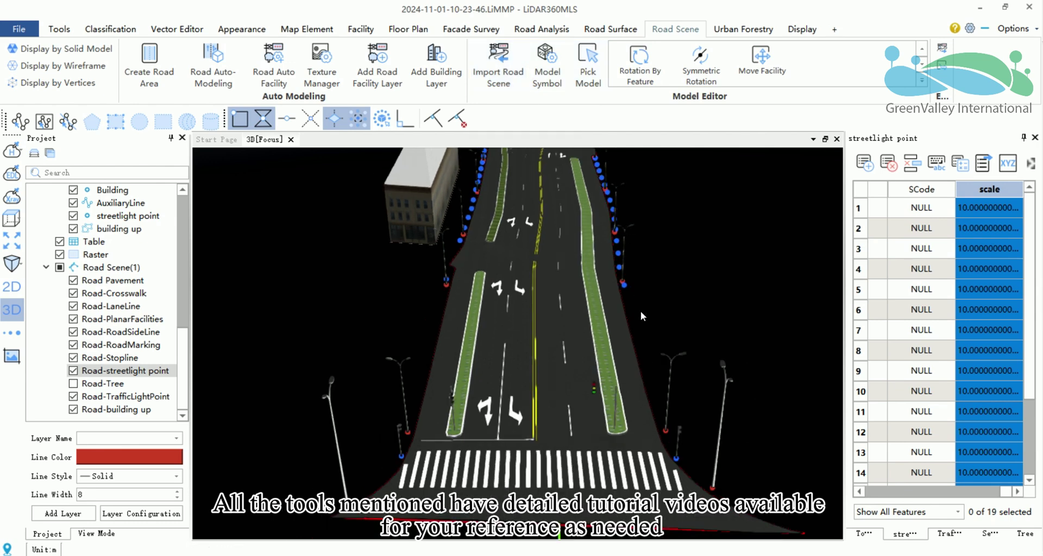
{"action": "left_click_drag", "start_coordinate": [640, 311], "coordinate": [638, 289]}
{"action": "scroll", "coordinate": [638, 289], "scroll_direction": "up", "scroll_amount": 1}
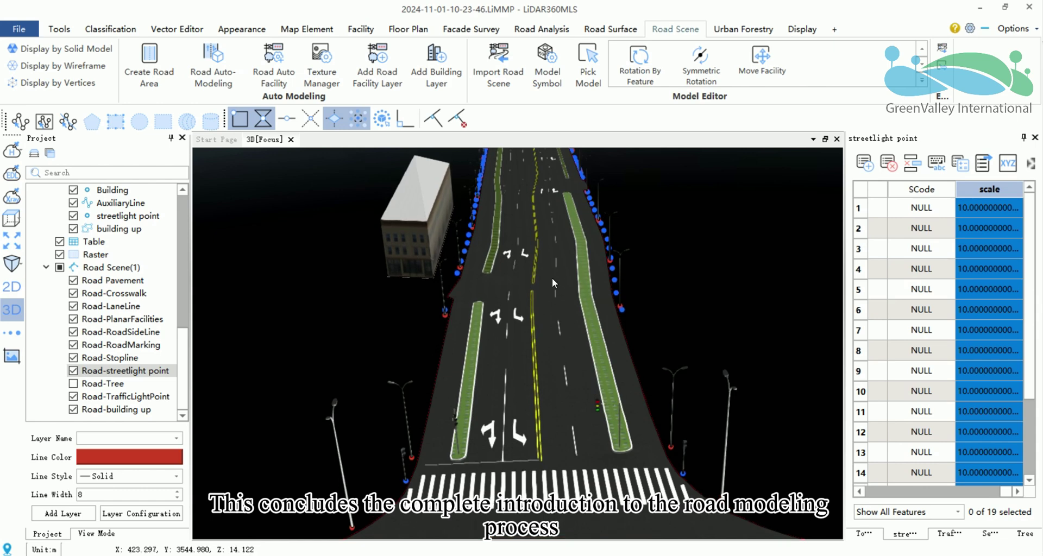
{"action": "left_click", "coordinate": [73, 383]}
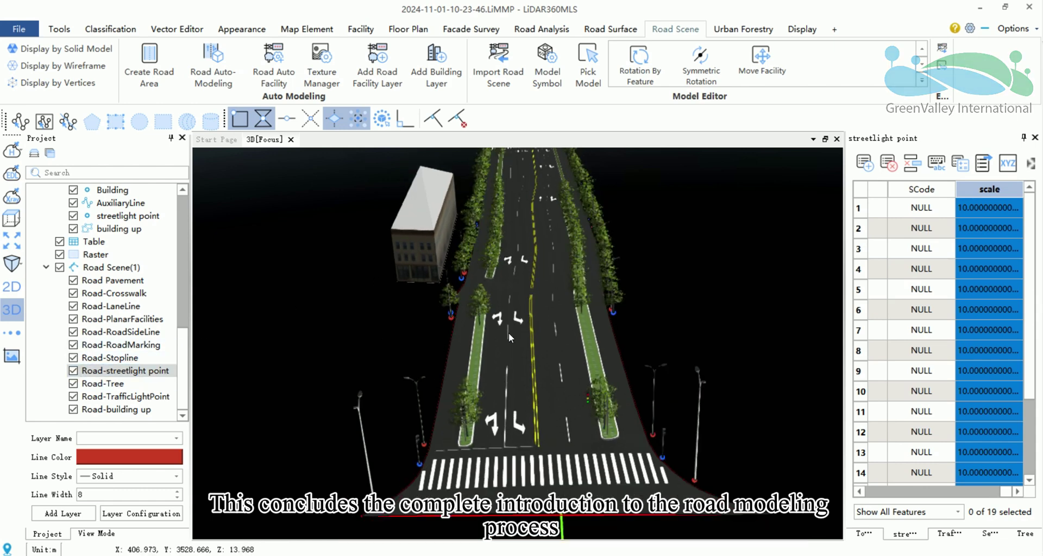
{"action": "scroll", "coordinate": [508, 332], "scroll_direction": "up", "scroll_amount": 1}
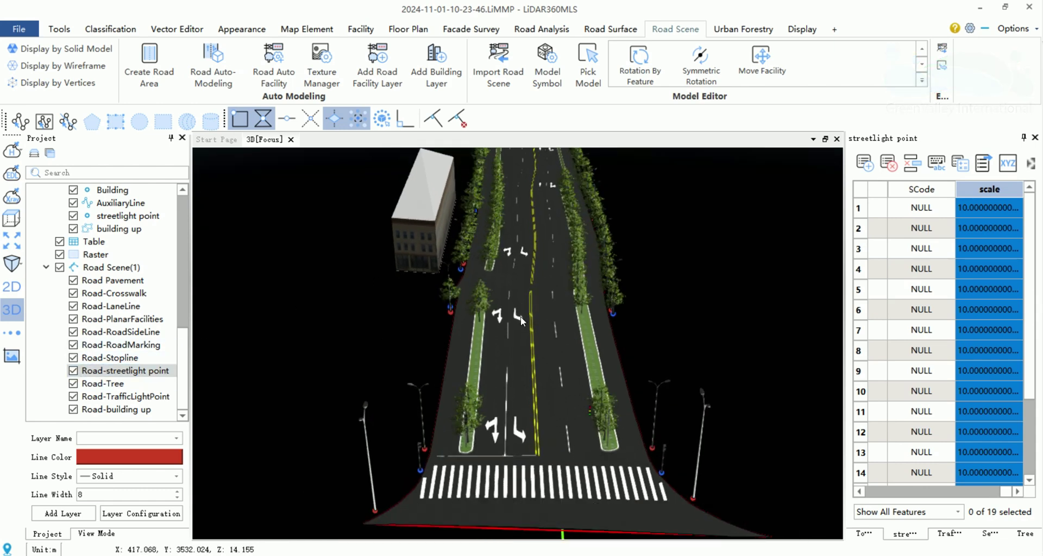